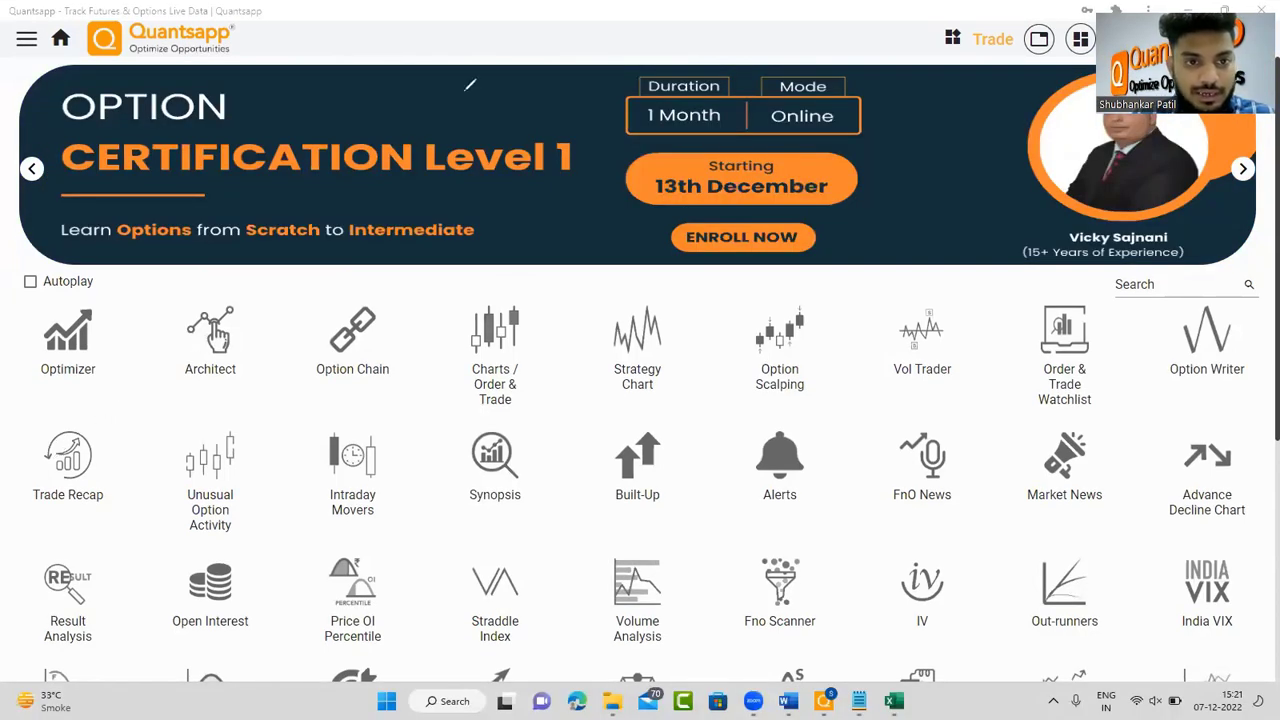
- Build a custom NIFTY strategy buying 50 of the 29-Dec-22 18650 CE as a Long Call
{"action": "left_click", "coordinate": [228, 345]}
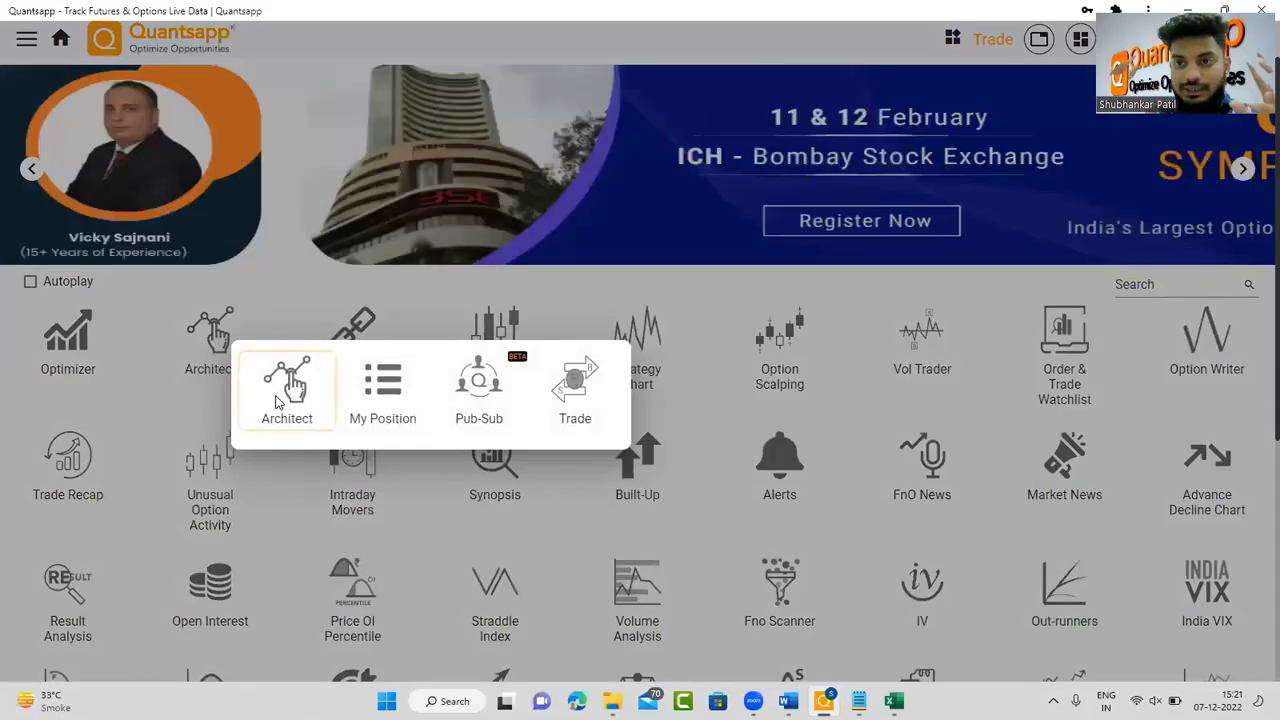
{"action": "left_click", "coordinate": [279, 400]}
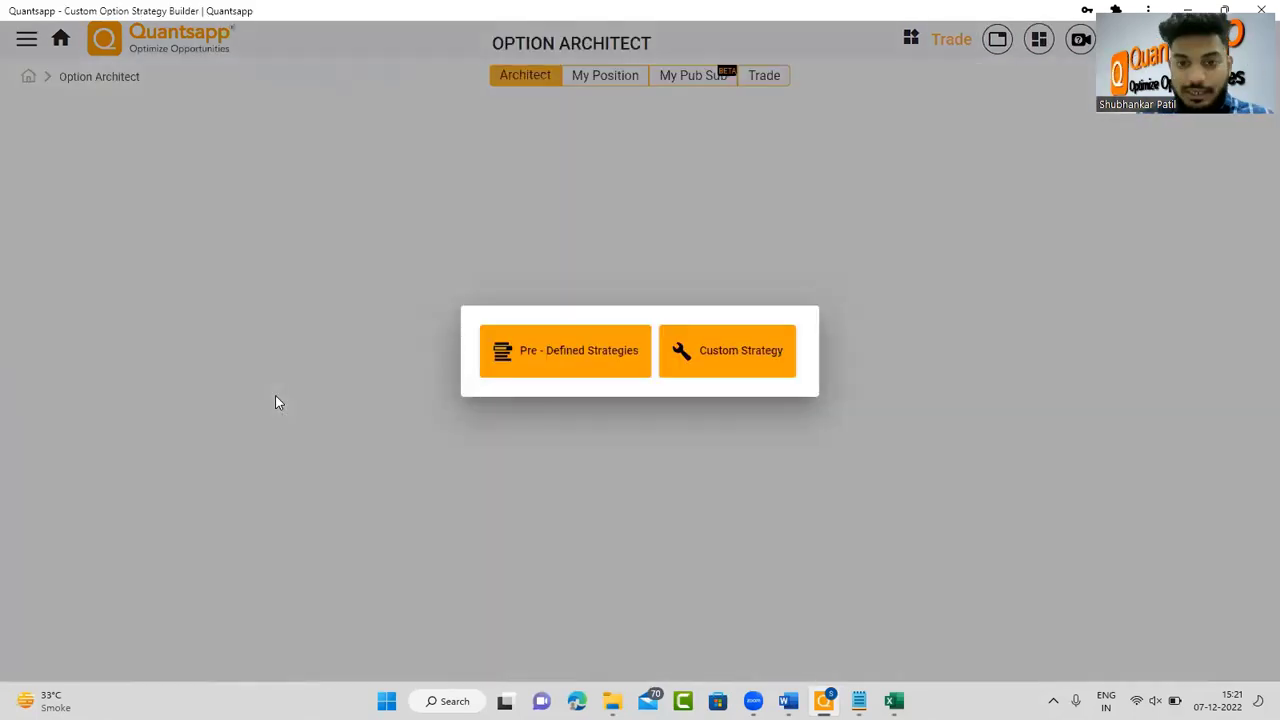
{"action": "left_click", "coordinate": [731, 362]}
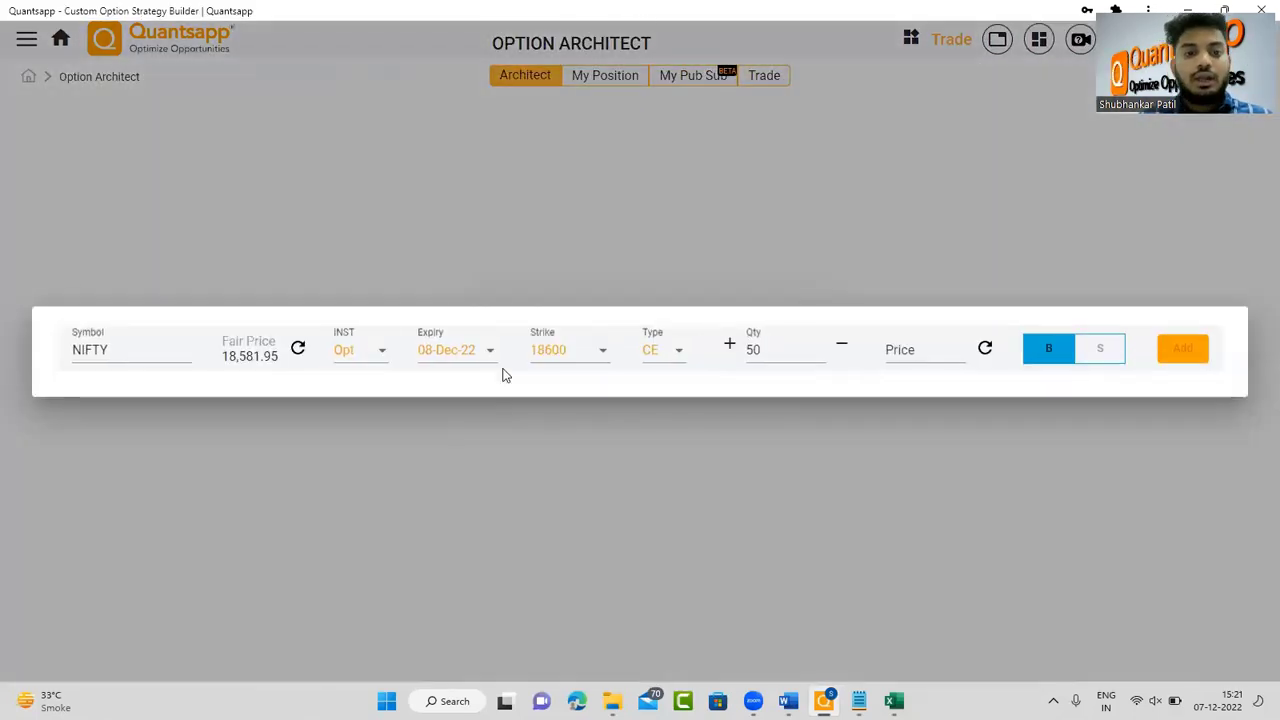
{"action": "left_click", "coordinate": [485, 360]}
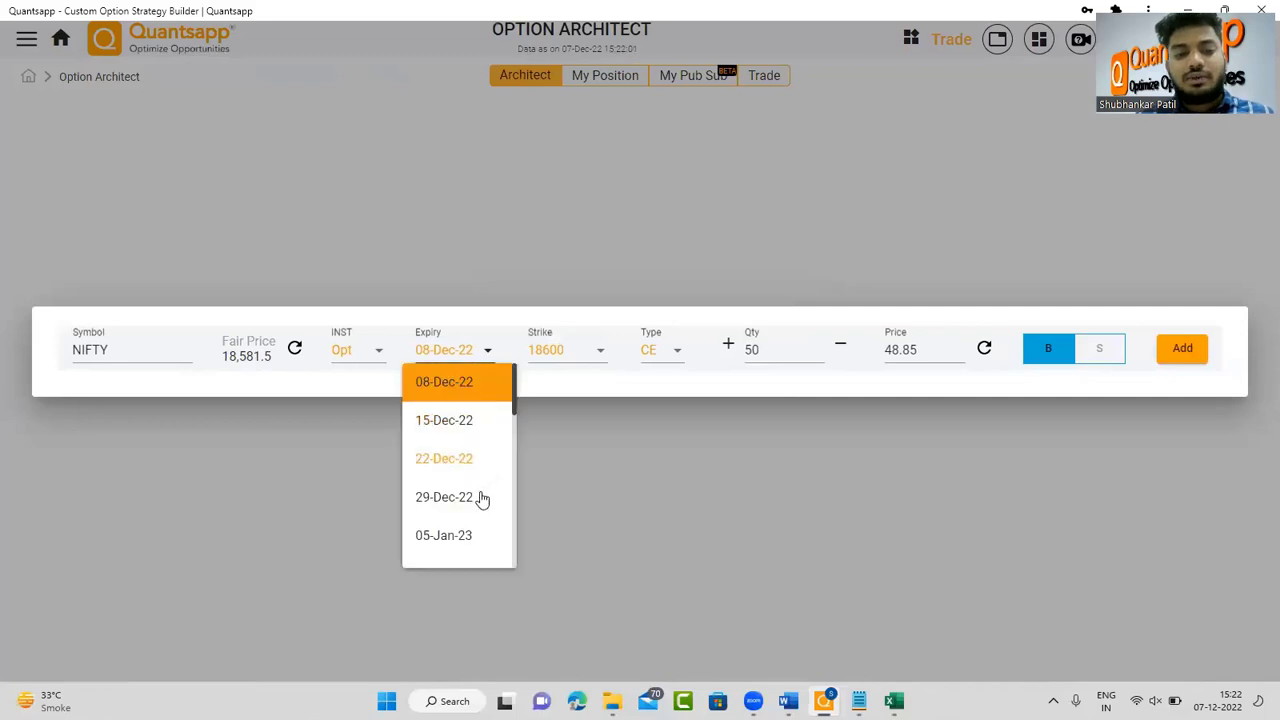
{"action": "left_click", "coordinate": [443, 497]}
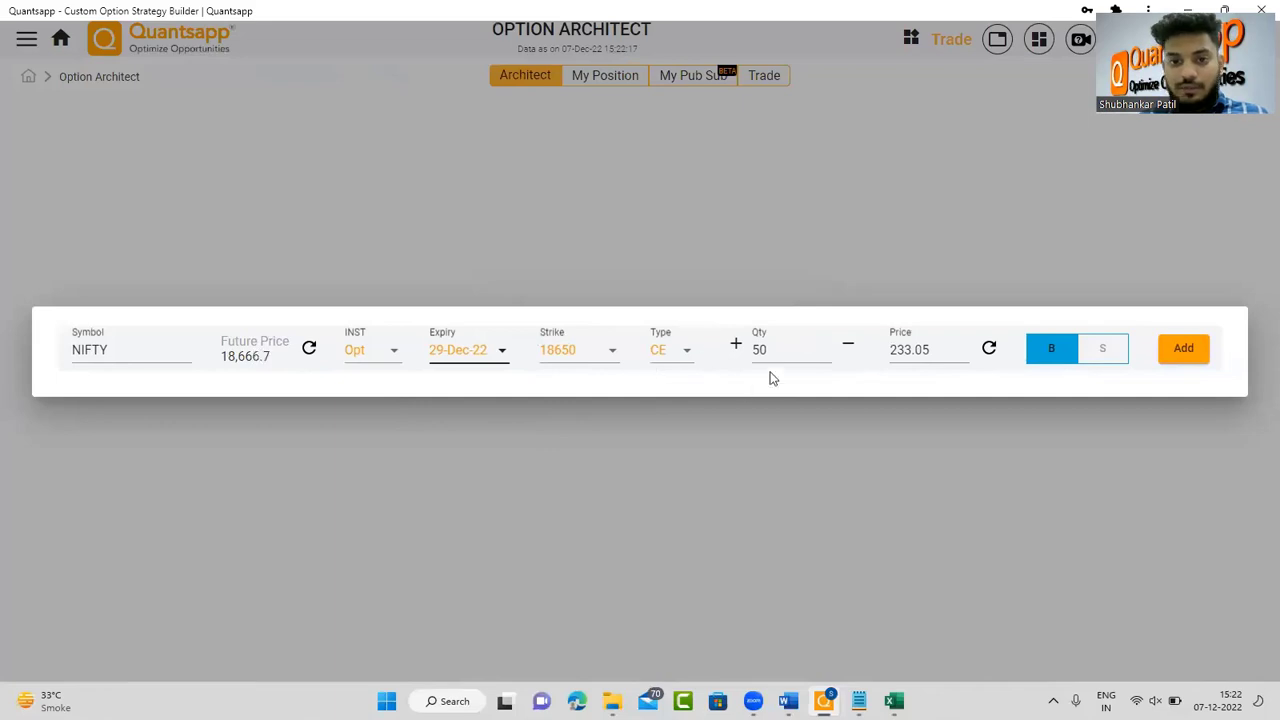
{"action": "left_click", "coordinate": [1197, 358]}
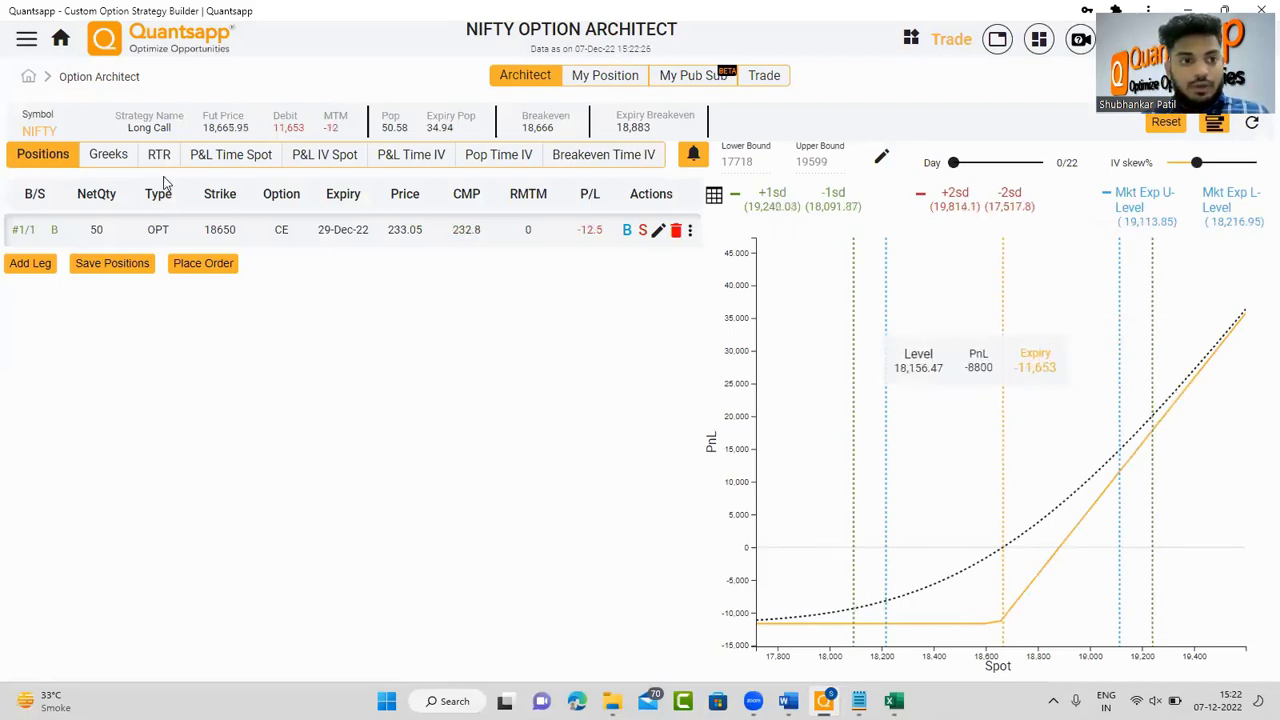
- Show the Long Call's Greeks and box its Theta of -254.19 in red
{"action": "left_click", "coordinate": [108, 155]}
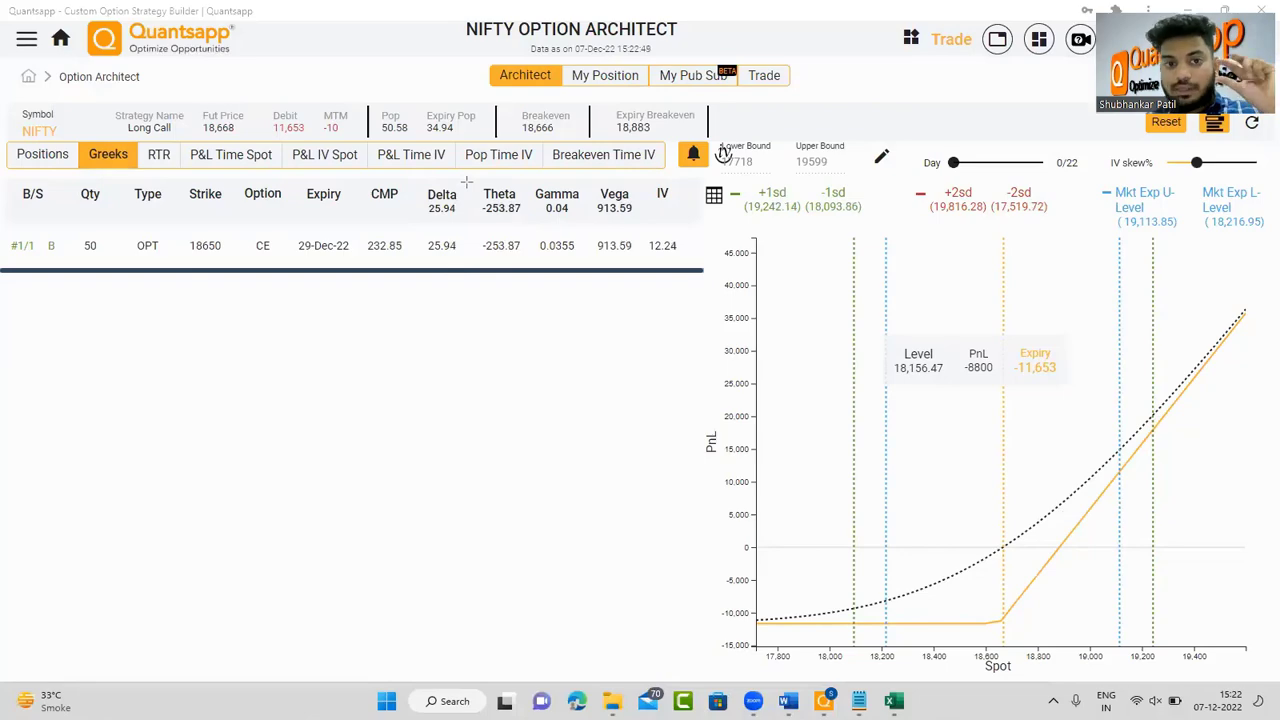
{"action": "left_click_drag", "start_coordinate": [466, 181], "coordinate": [532, 262]}
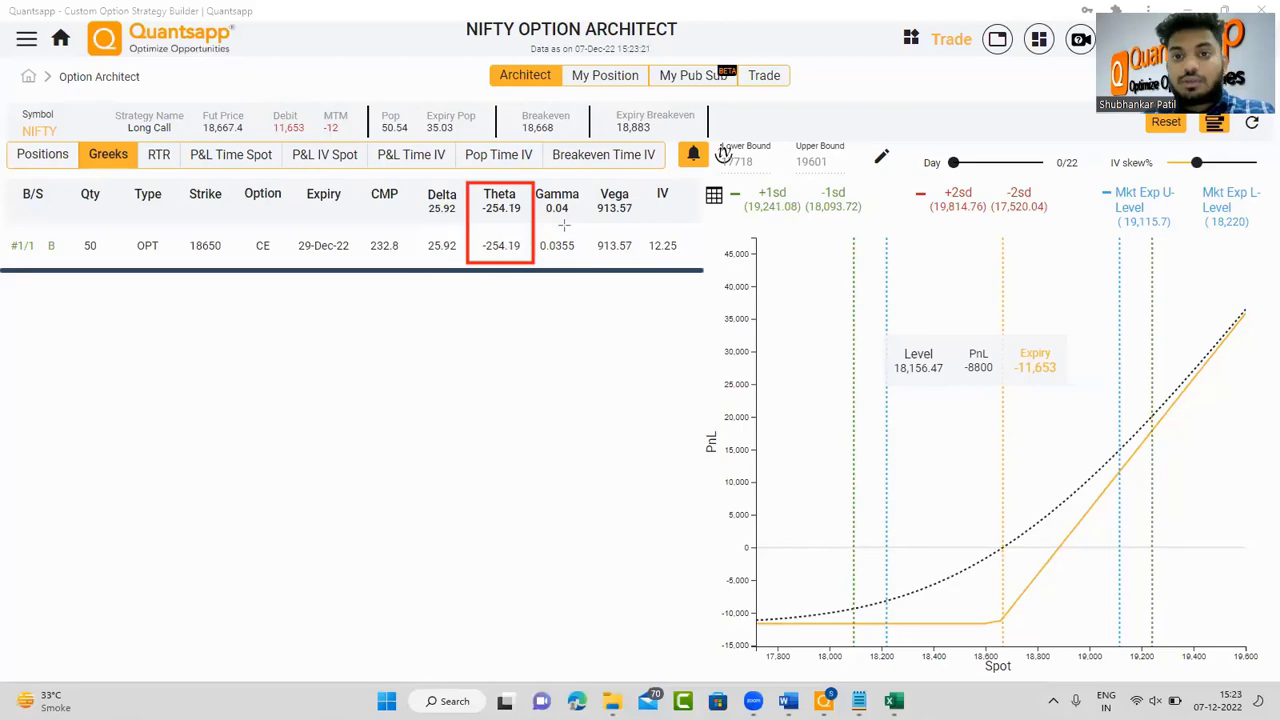
{"action": "key", "text": "Escape"}
- In the Excel notes, enter THETA in E5 and NEGATIVE in F5 beside LONG CALL
{"action": "key", "text": "alt+Tab"}
{"action": "key", "text": "alt+Tab"}
{"action": "key", "text": "alt+Tab"}
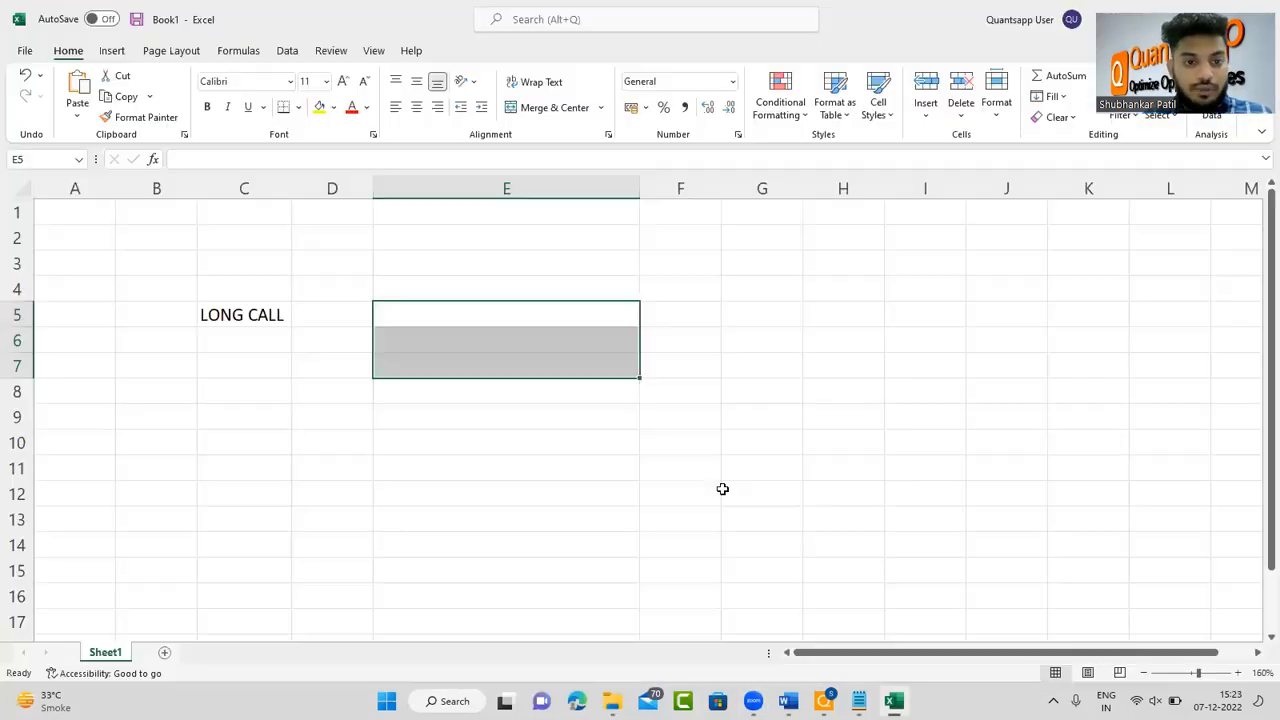
{"action": "key", "text": "Up"}
{"action": "key", "text": "Down"}
{"action": "type", "text": "THETA"}
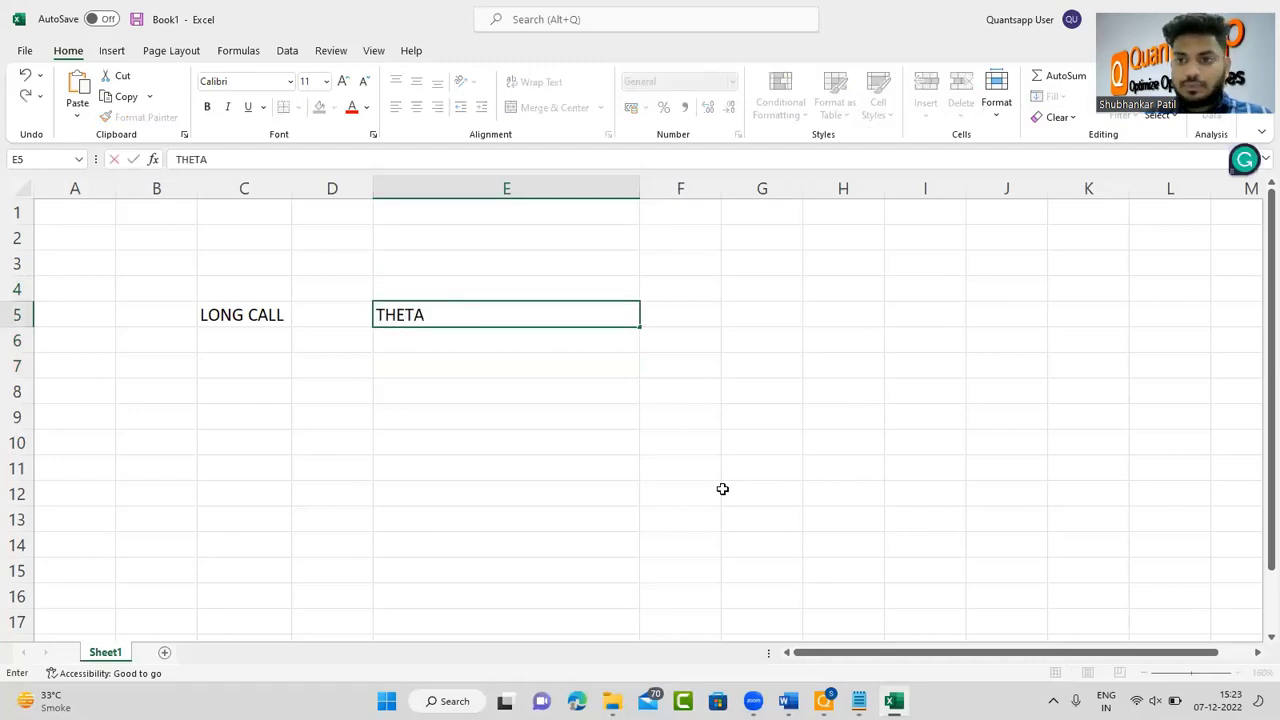
{"action": "key", "text": "Tab"}
{"action": "type", "text": "NEGATIVE"}
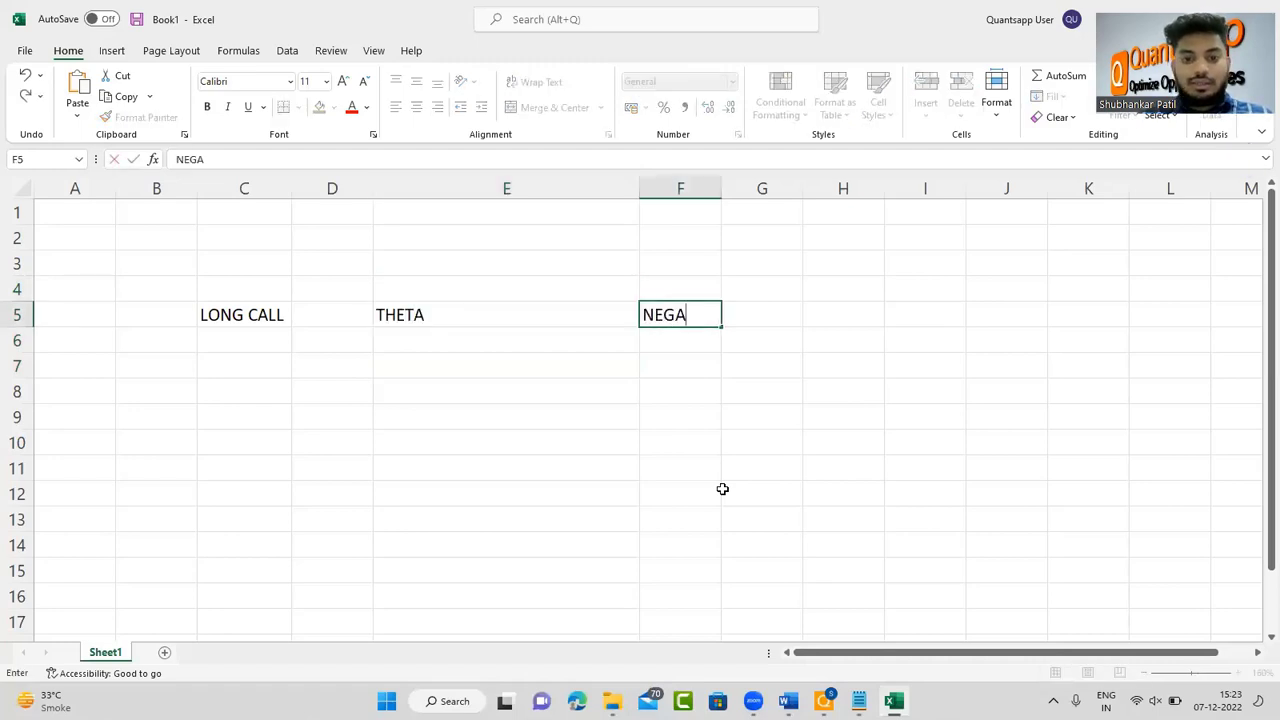
{"action": "key", "text": "Return"}
- Settle on cell E6 and go back to Quantsapp
{"action": "key", "text": "Left"}
{"action": "key", "text": "Left"}
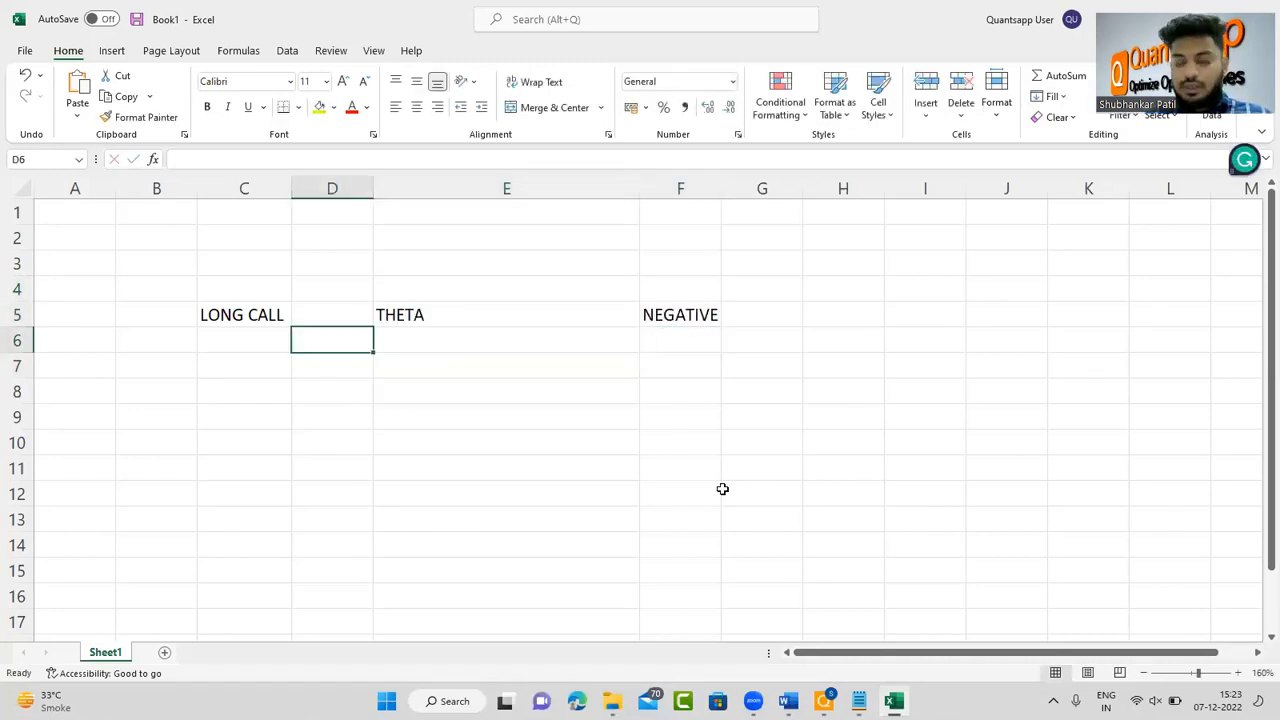
{"action": "key", "text": "Right"}
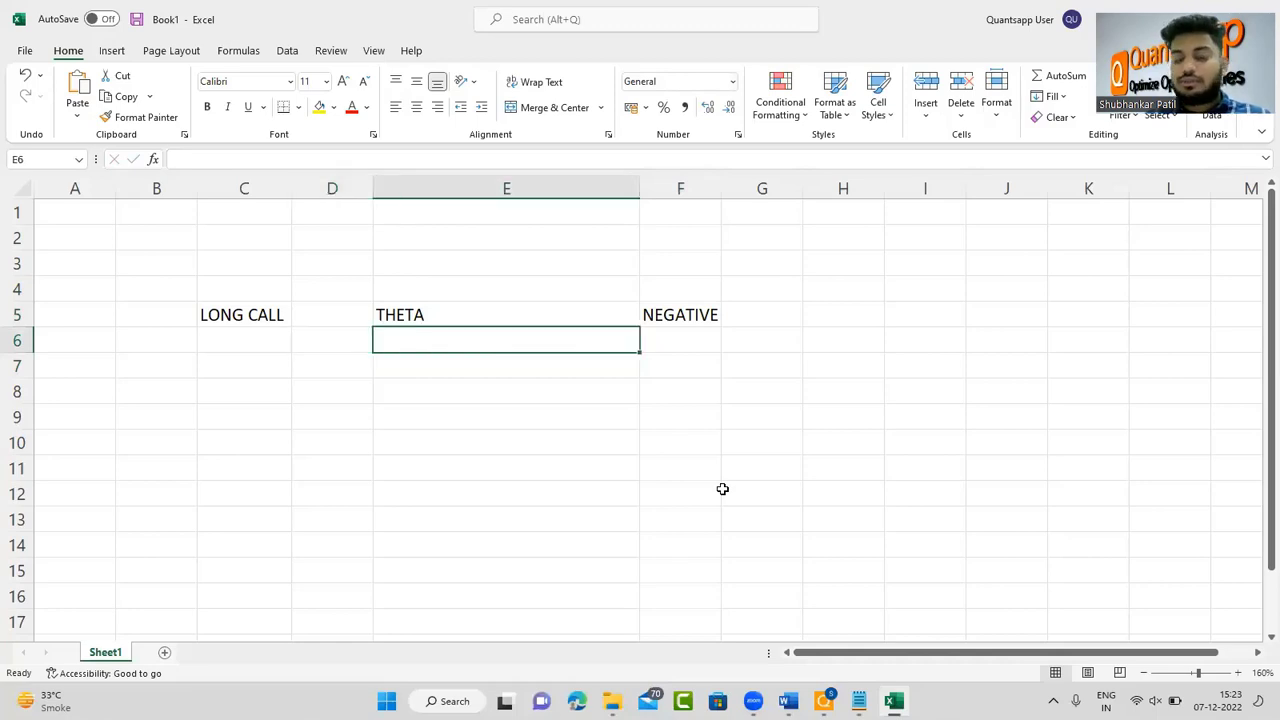
{"action": "key", "text": "Right"}
{"action": "key", "text": "Left"}
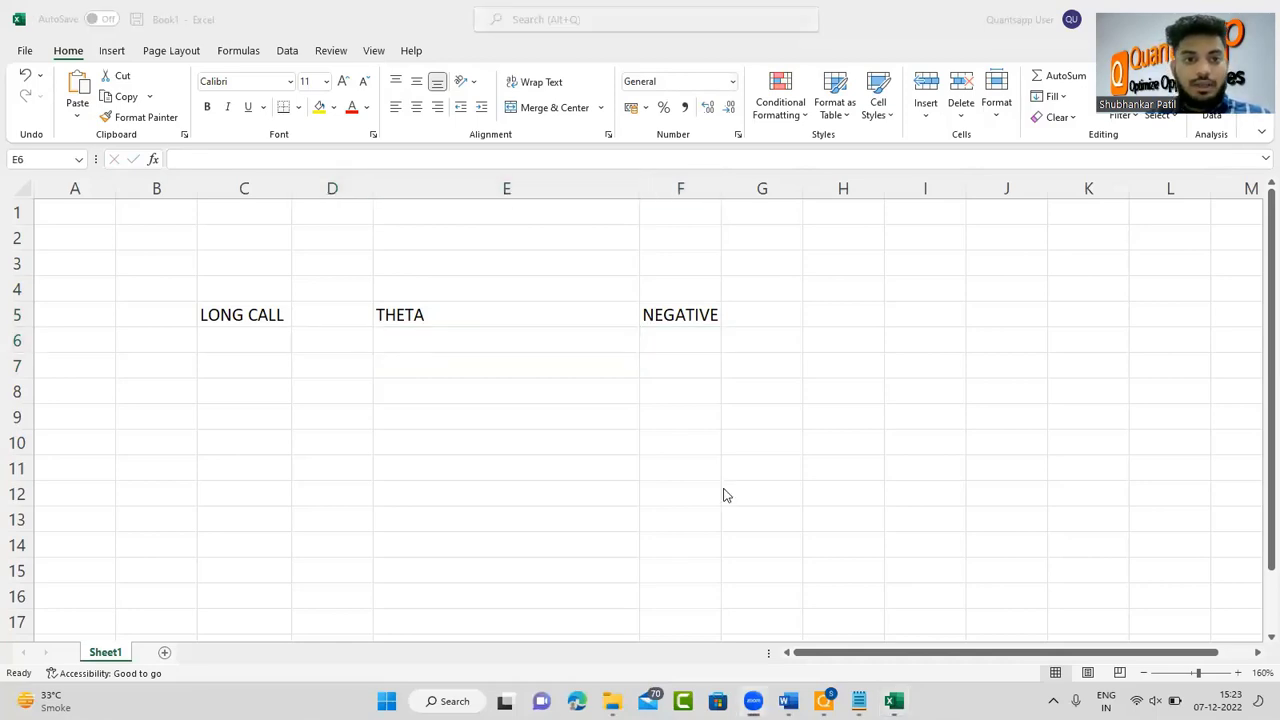
{"action": "key", "text": "alt+Tab"}
{"action": "key", "text": "alt+Tab"}
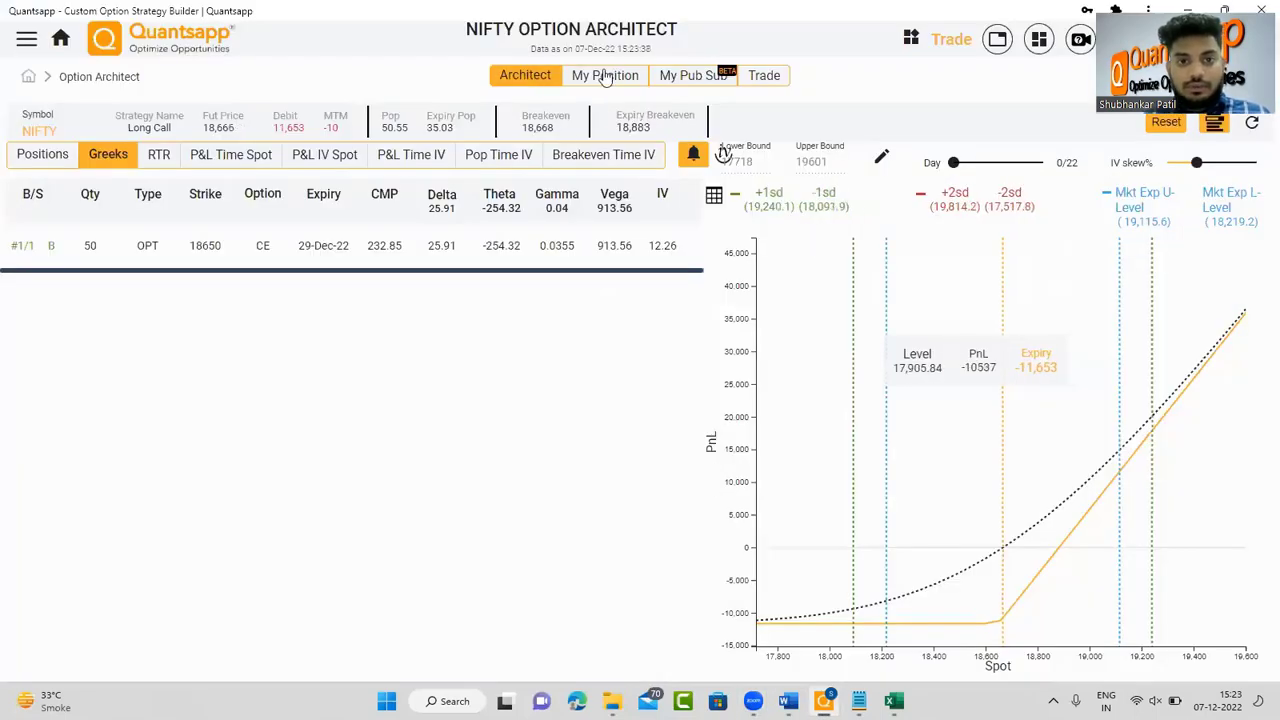
- Mark the 18,668 Breakeven and the Day 0/22 setting in red, then clear the marks
{"action": "left_click_drag", "start_coordinate": [518, 104], "coordinate": [587, 136]}
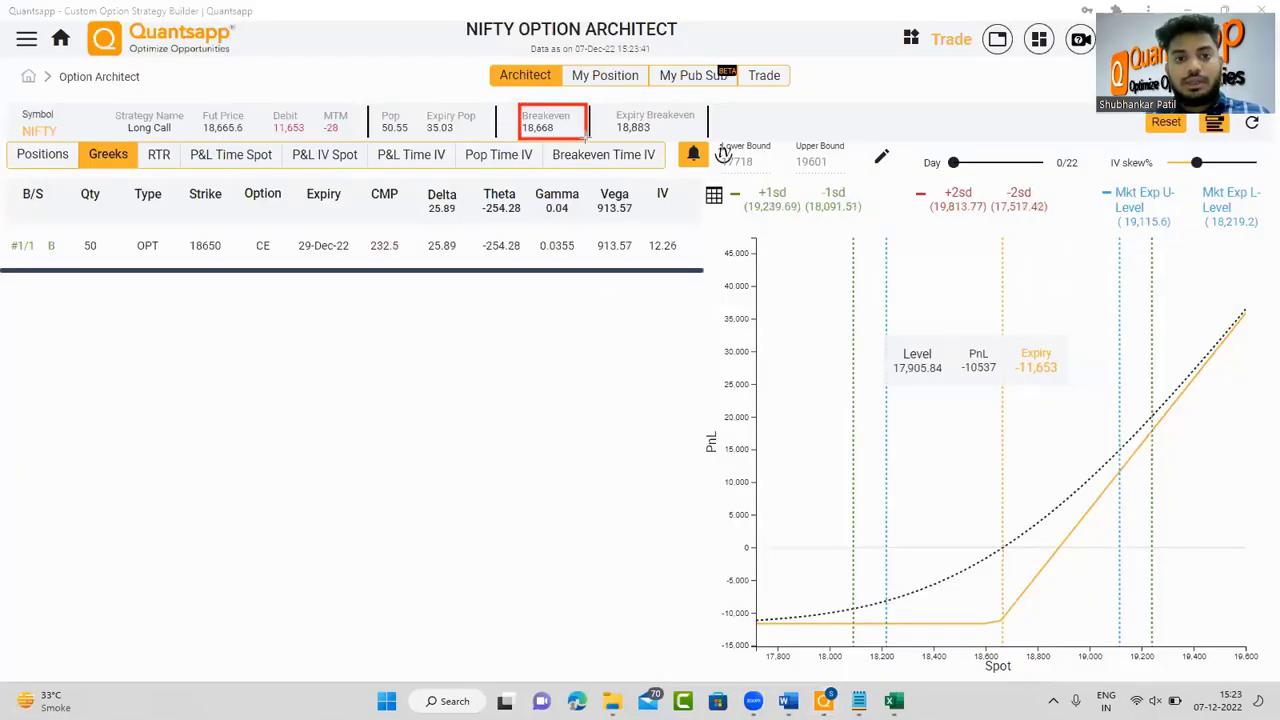
{"action": "left_click_drag", "start_coordinate": [910, 152], "coordinate": [1104, 172]}
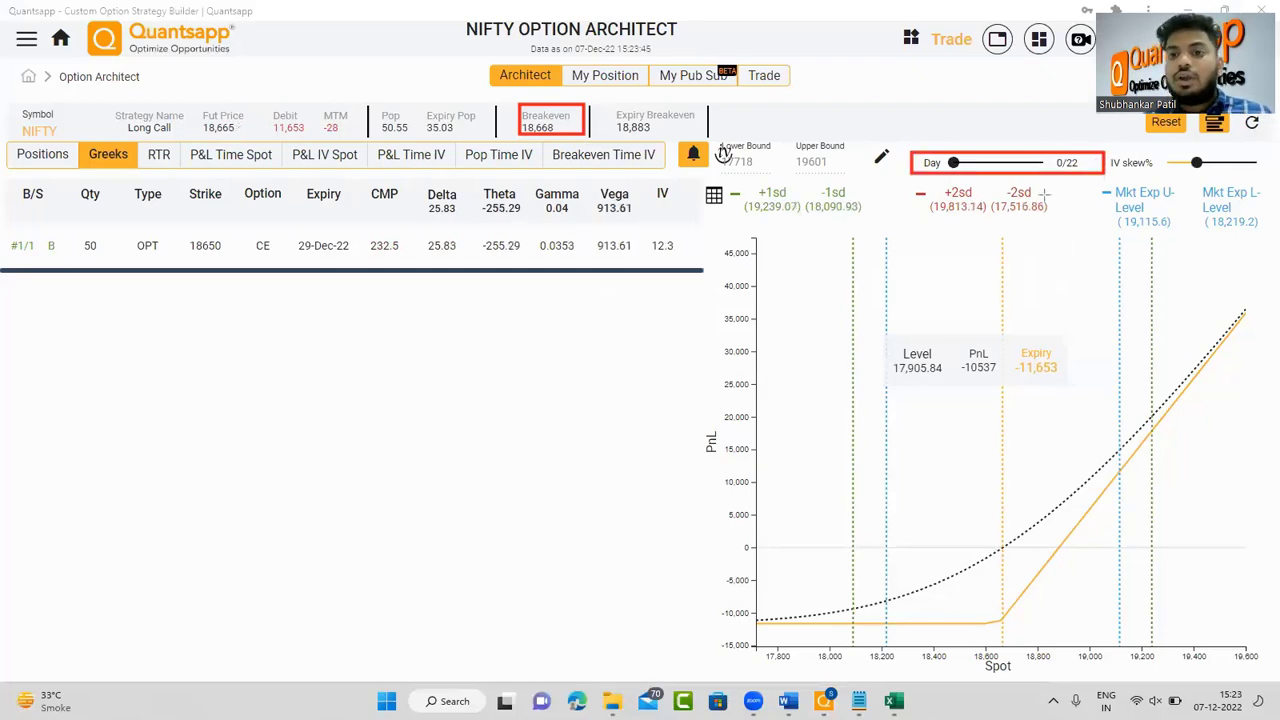
{"action": "key", "text": "e"}
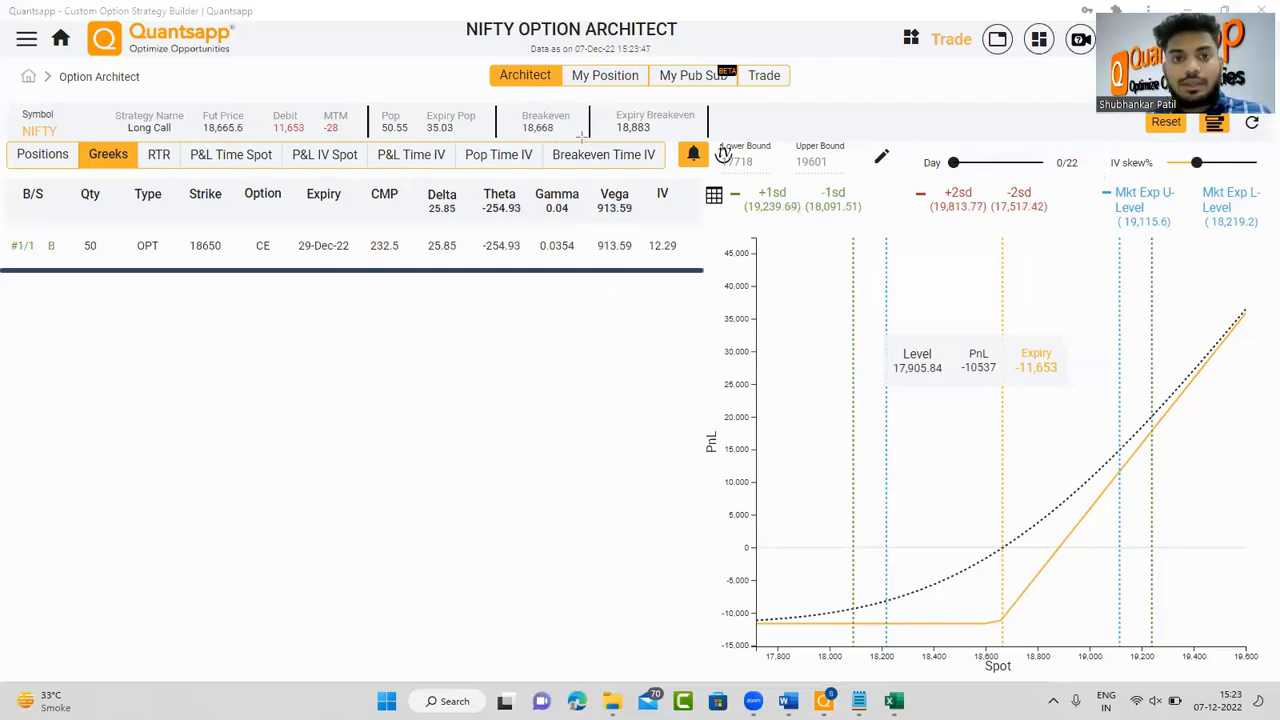
{"action": "mouse_move", "coordinate": [500, 104]}
{"action": "left_mouse_down"}
{"action": "mouse_move", "coordinate": [585, 135]}
{"action": "mouse_move", "coordinate": [705, 138]}
{"action": "left_mouse_up"}
{"action": "key", "text": "e"}
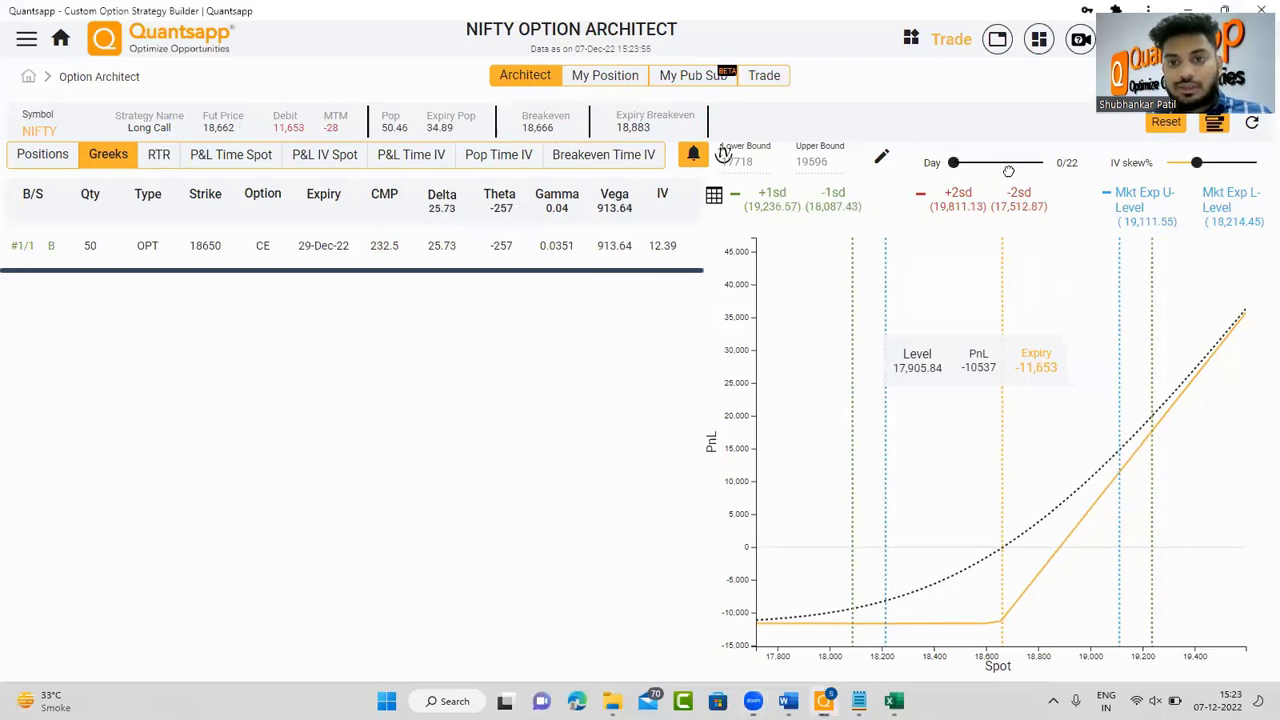
- Move the Day slider to 17 of 22 and mark the new 18,845 Breakeven and futures price
{"action": "left_click_drag", "start_coordinate": [953, 162], "coordinate": [1028, 183]}
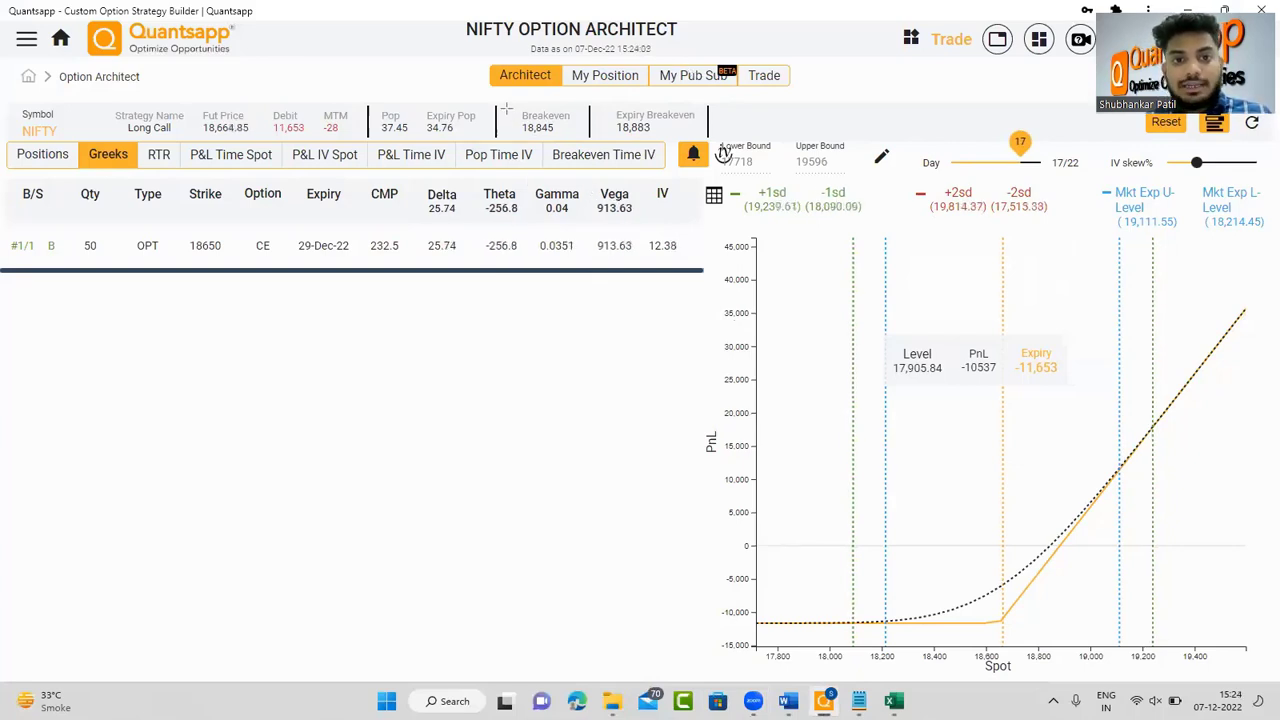
{"action": "left_click_drag", "start_coordinate": [507, 108], "coordinate": [585, 137]}
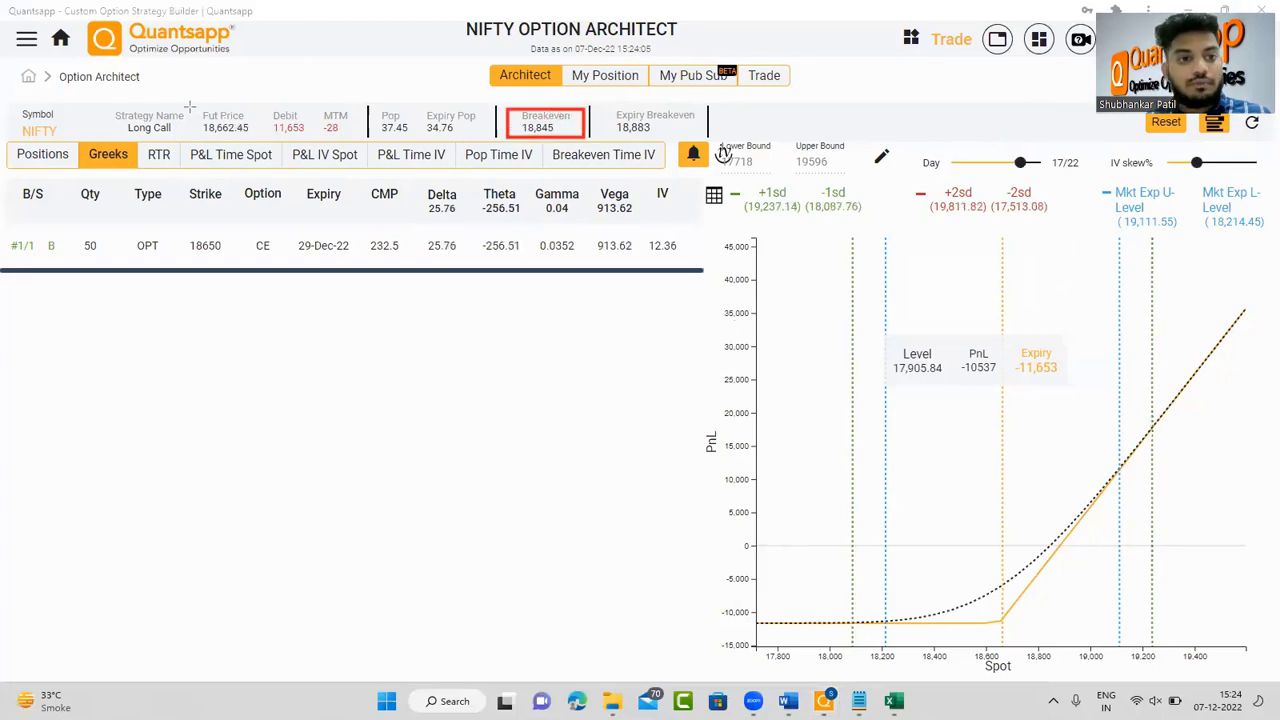
{"action": "left_click_drag", "start_coordinate": [189, 106], "coordinate": [272, 139]}
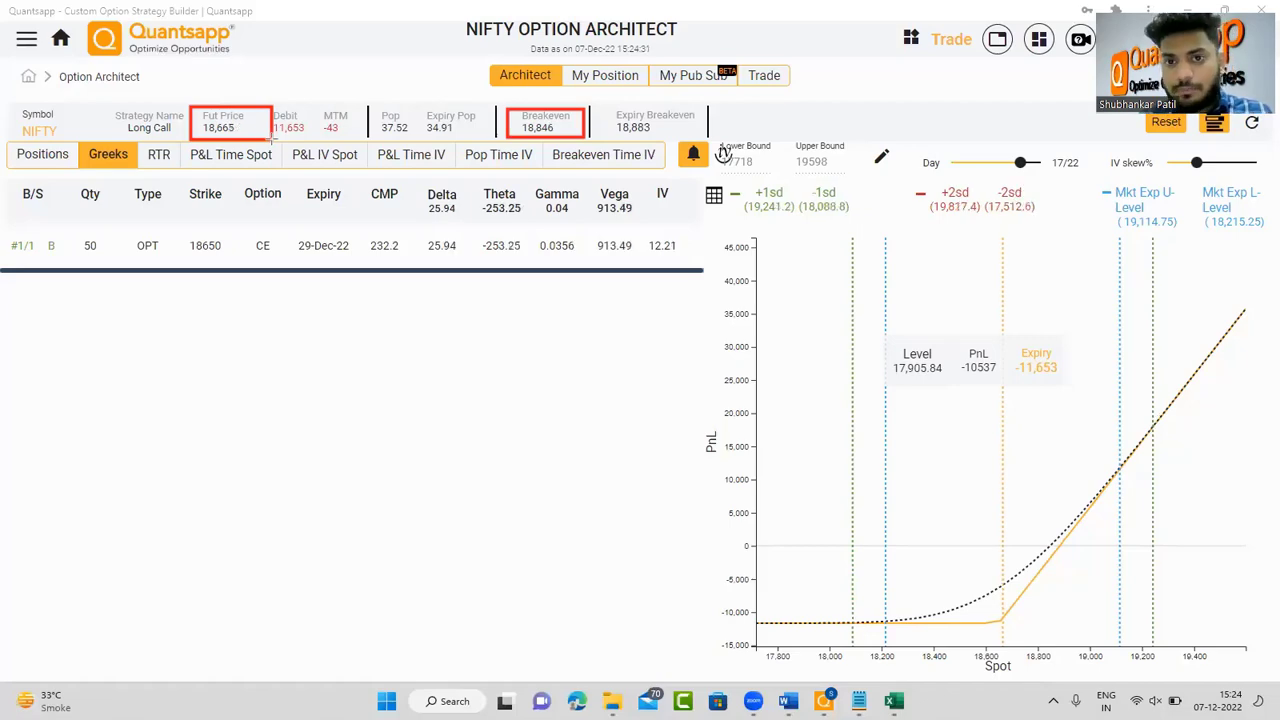
- Enter BREAKEVEN in Excel cell E6 under THETA, then return to Quantsapp
{"action": "key", "text": "super+Tab"}
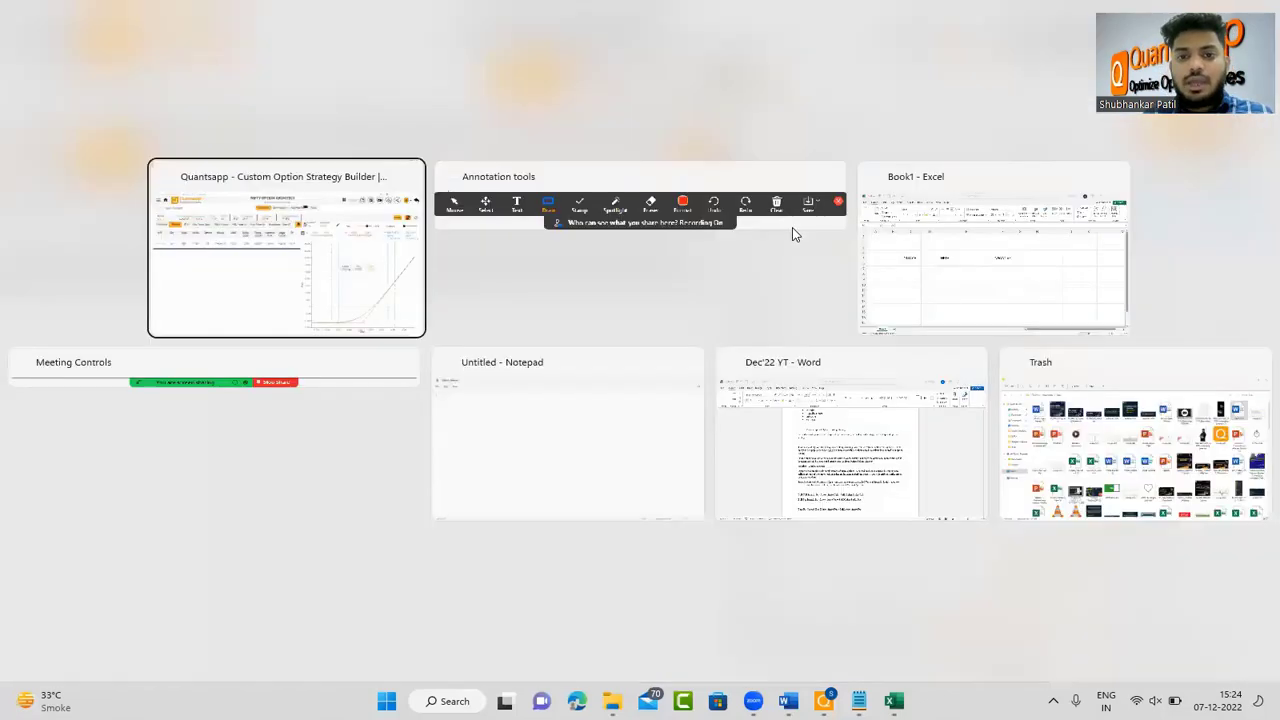
{"action": "key", "text": "Right"}
{"action": "key", "text": "Right"}
{"action": "key", "text": "Return"}
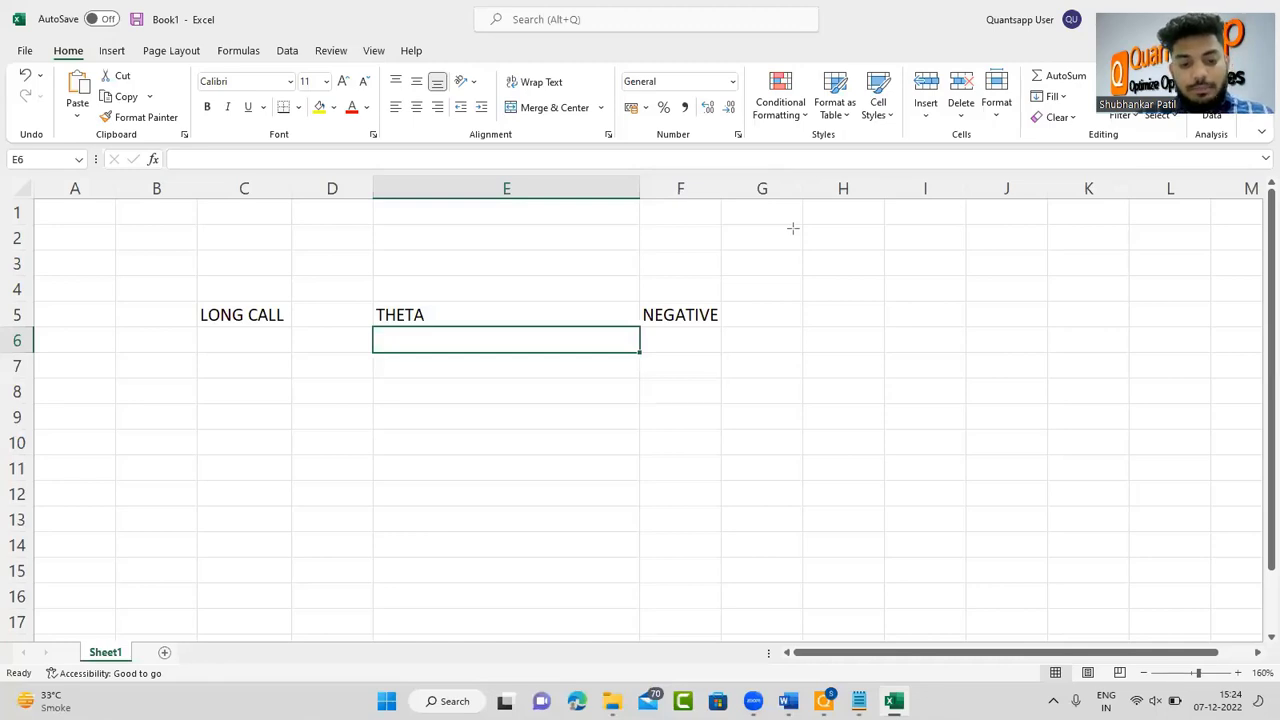
{"action": "type", "text": "BREAKEVEN"}
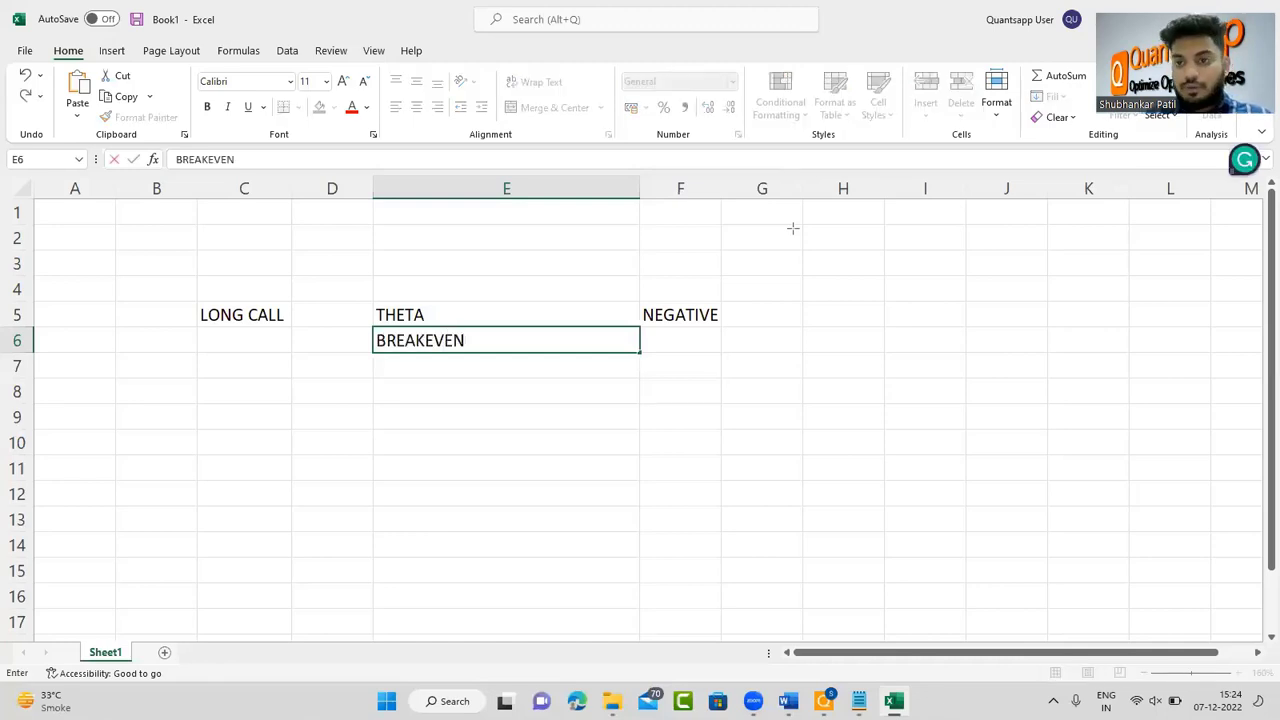
{"action": "key", "text": "Return"}
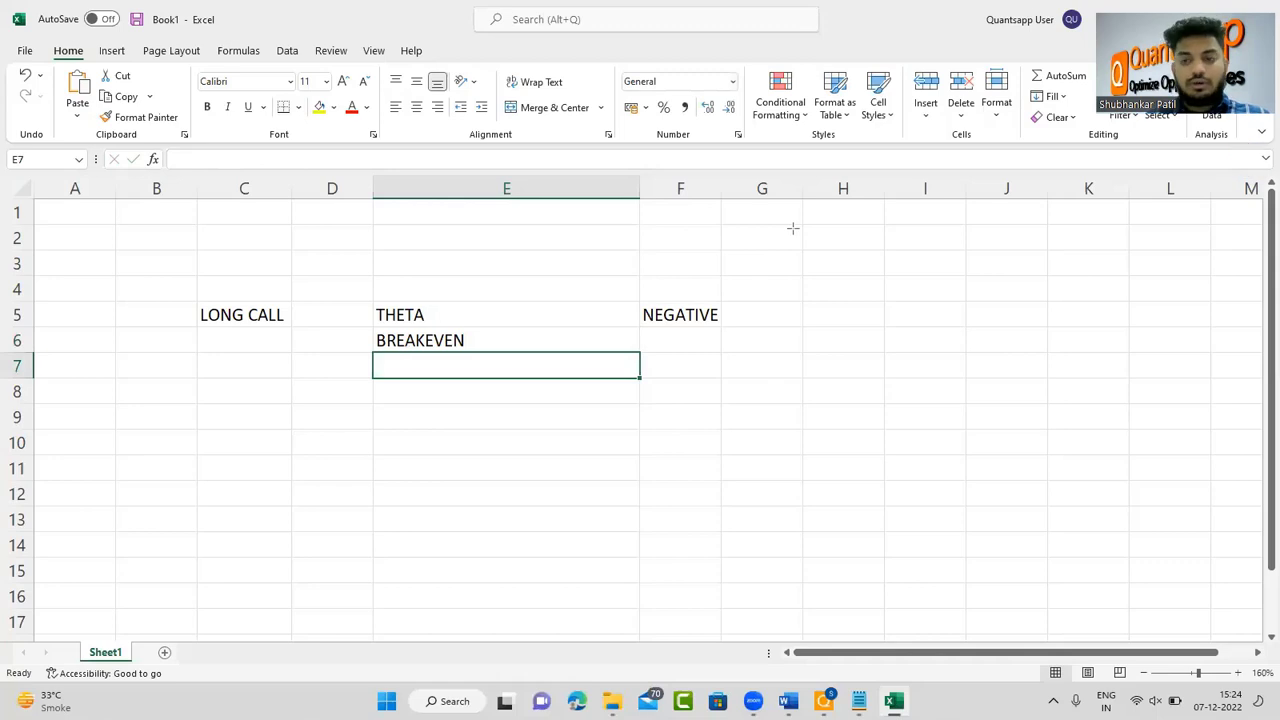
{"action": "key", "text": "alt+Tab"}
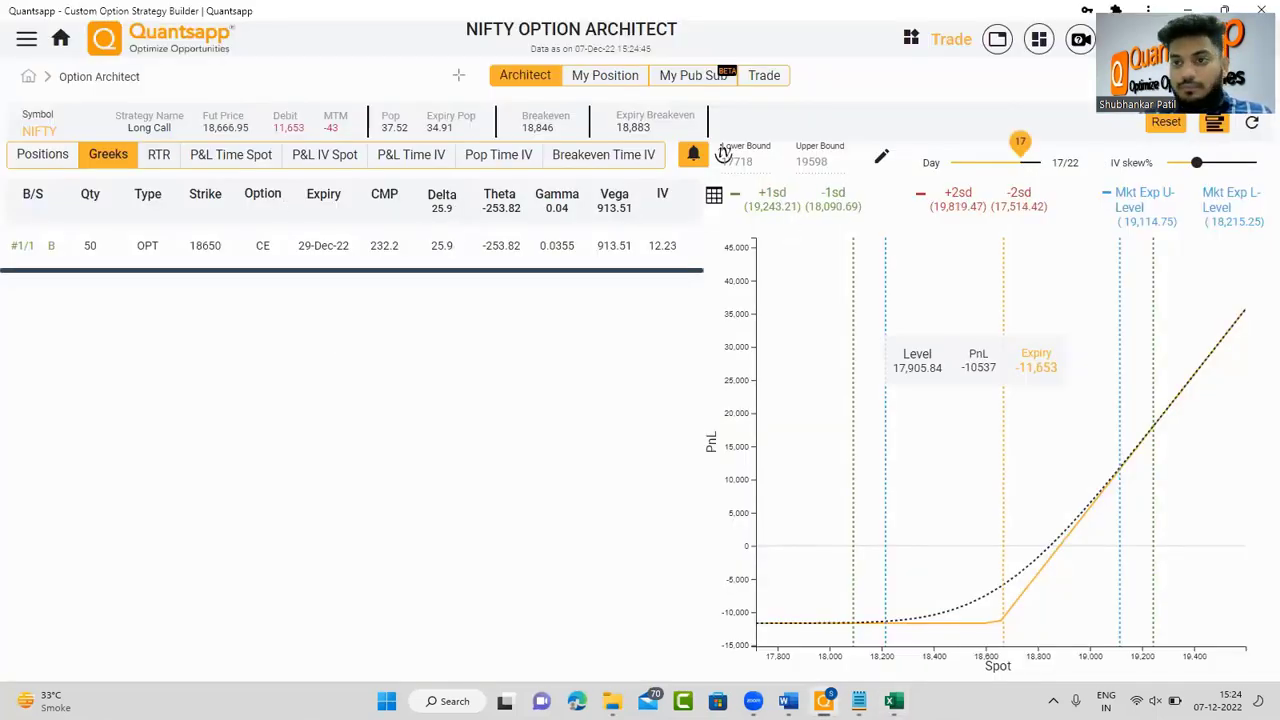
- Show the Long Call's Positions table, breakeven 18,847 at day 17 of 22
{"action": "left_click", "coordinate": [24, 155]}
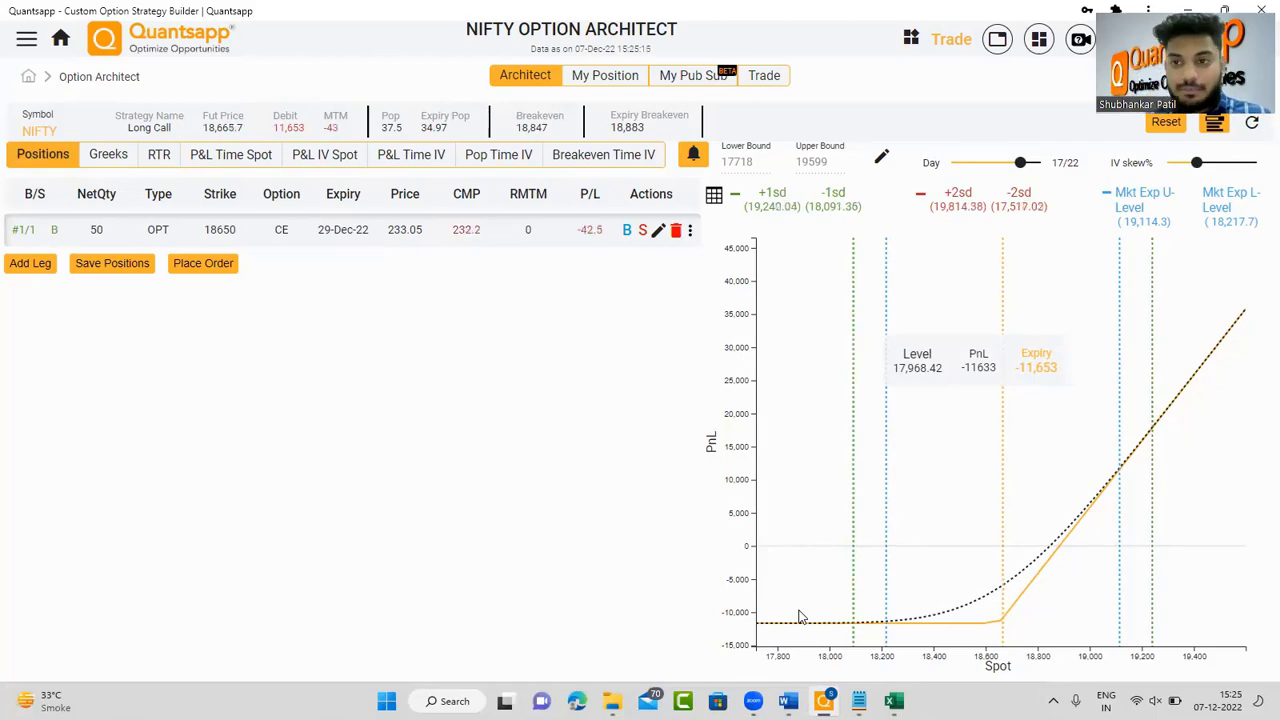
{"action": "key", "text": "alt+Tab"}
{"action": "key", "text": "alt+Tab"}
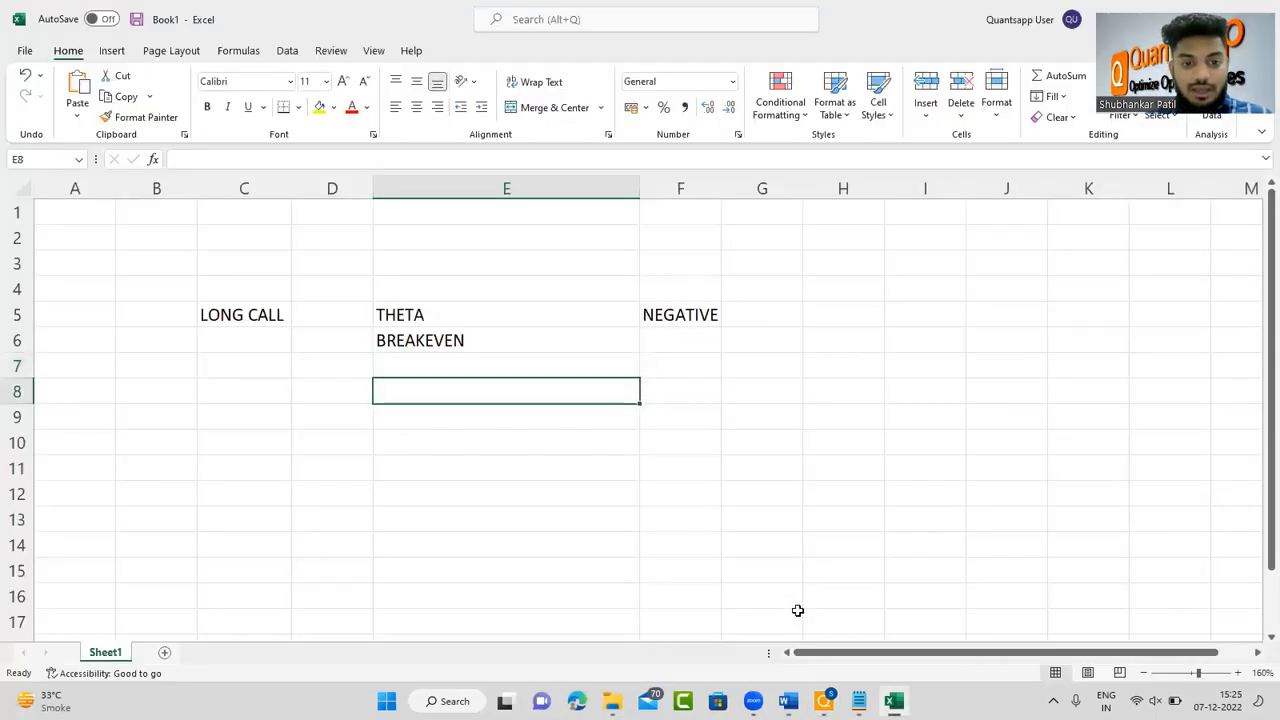
- Enter MAX LOSS = PREMIUM PAID in cell E7 below BREAKEVEN
{"action": "type", "text": "MAX LOSS"}
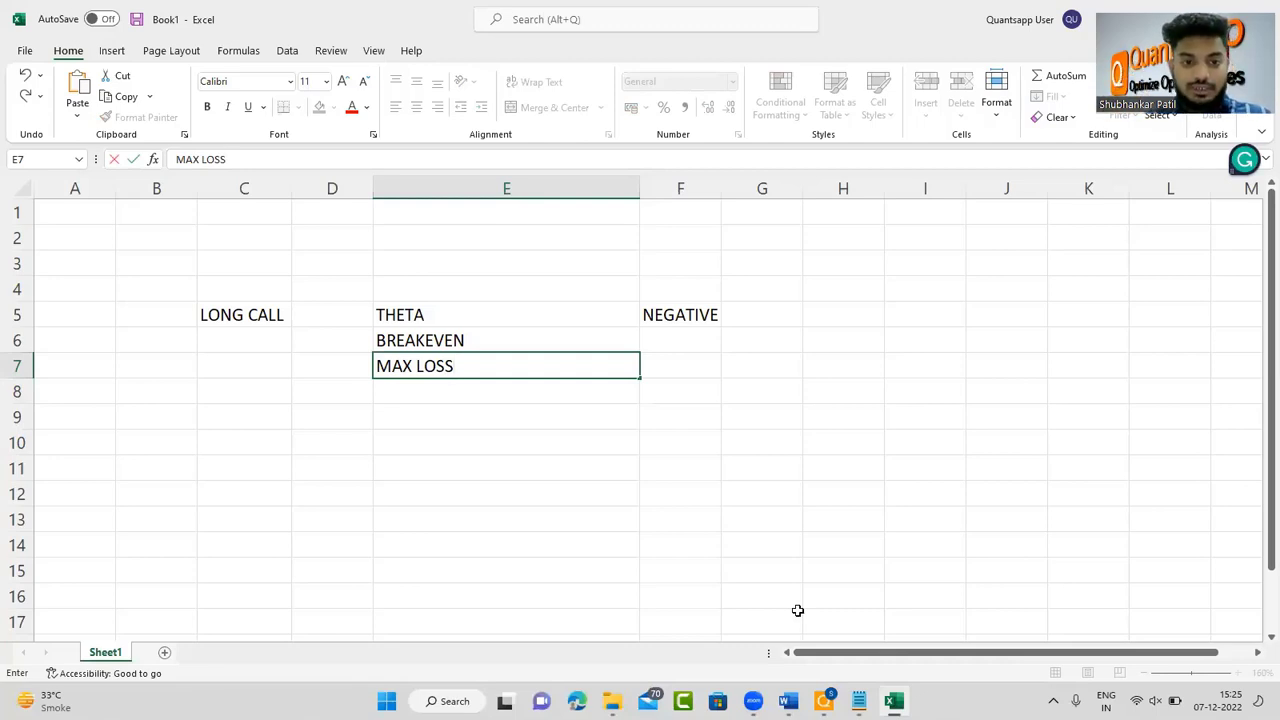
{"action": "type", "text": "= PRE"}
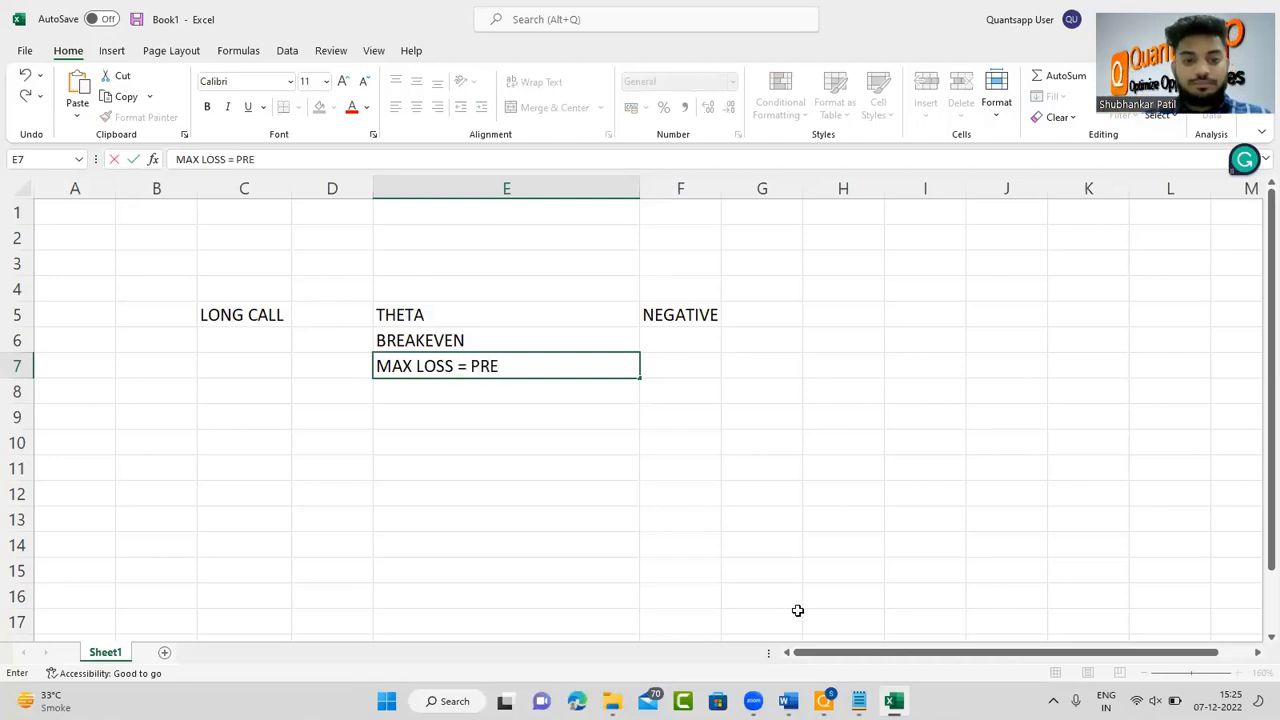
{"action": "type", "text": "MIUM PAID"}
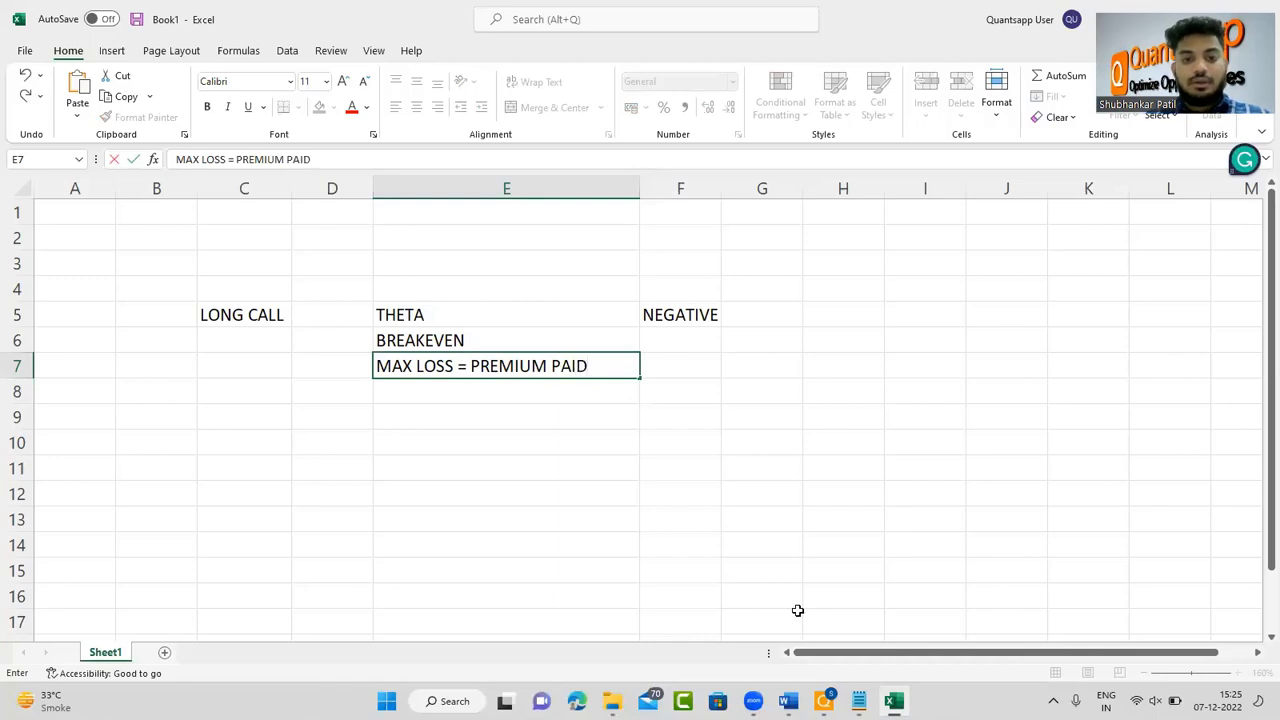
{"action": "key", "text": "Return"}
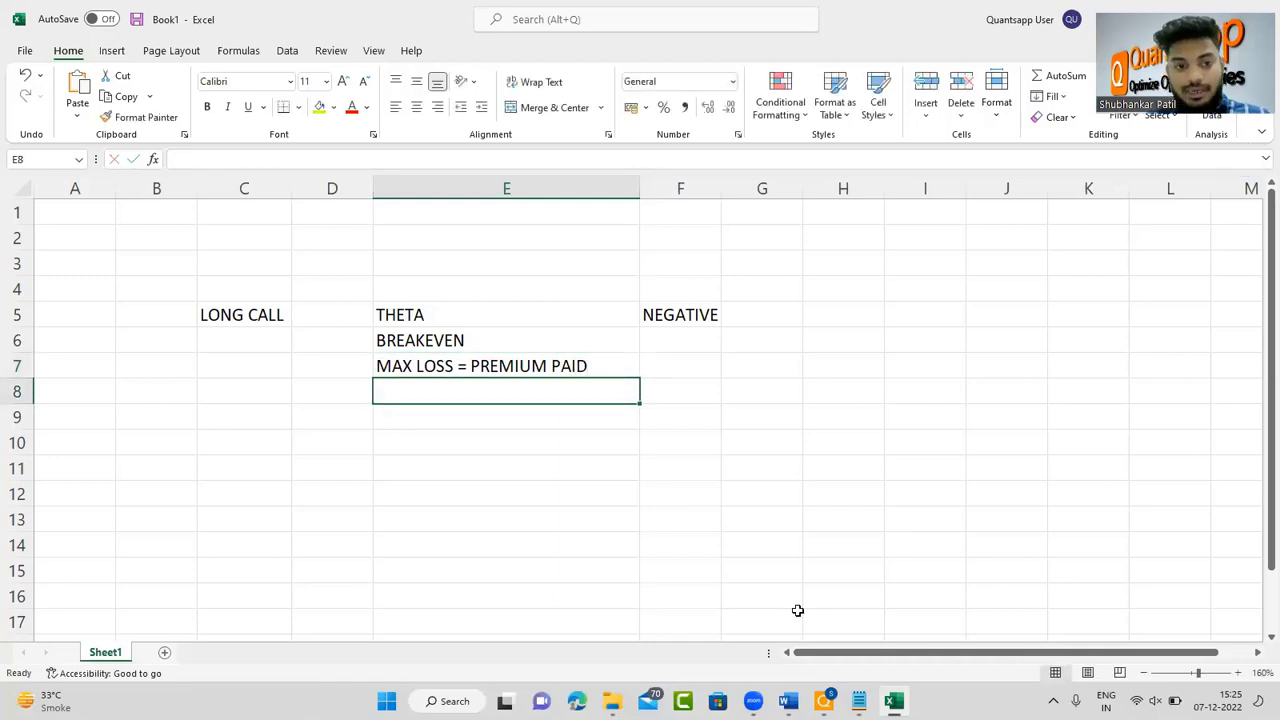
- Select the THETA, BREAKEVEN and MAX LOSS notes in E5:E7, then return to Quantsapp
{"action": "key", "text": "Down"}
{"action": "key", "text": "Left"}
{"action": "key", "text": "Left"}
{"action": "key", "text": "Left"}
{"action": "key", "text": "Right"}
{"action": "key", "text": "Right"}
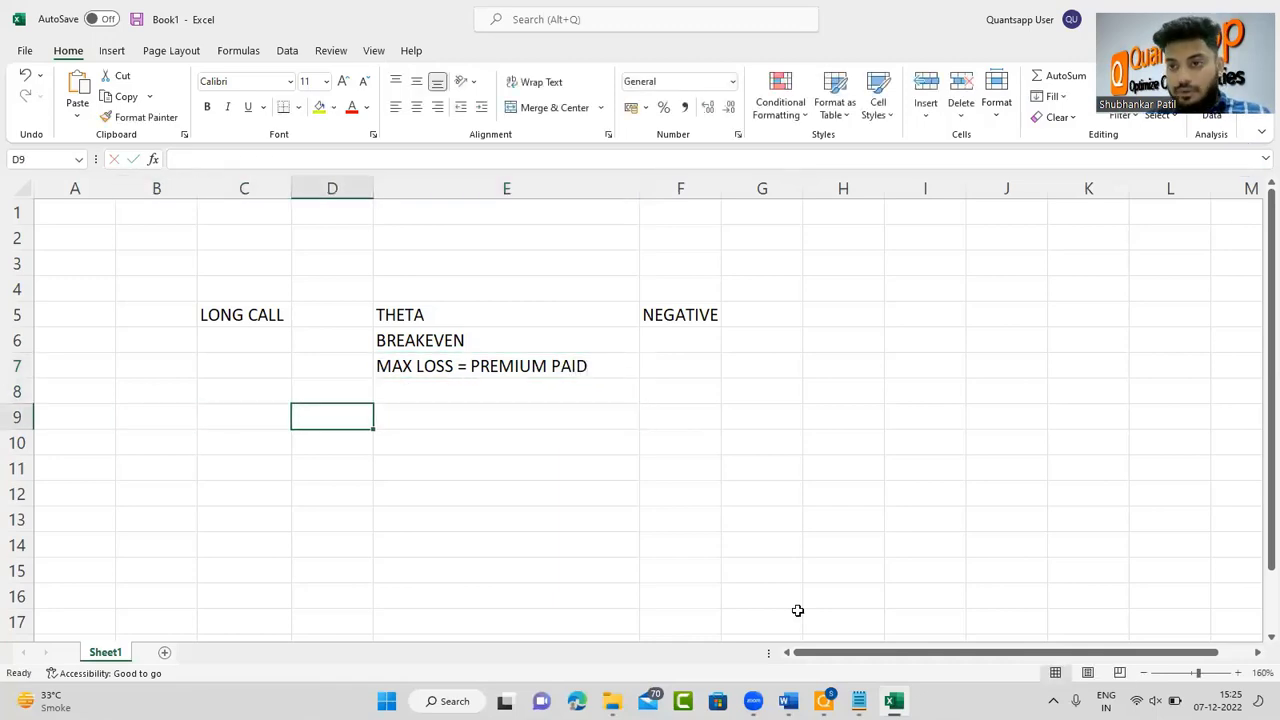
{"action": "key", "text": "Up"}
{"action": "key", "text": "Up"}
{"action": "key", "text": "Up"}
{"action": "key", "text": "Up"}
{"action": "key", "text": "Up"}
{"action": "key", "text": "Right"}
{"action": "key", "text": "Right"}
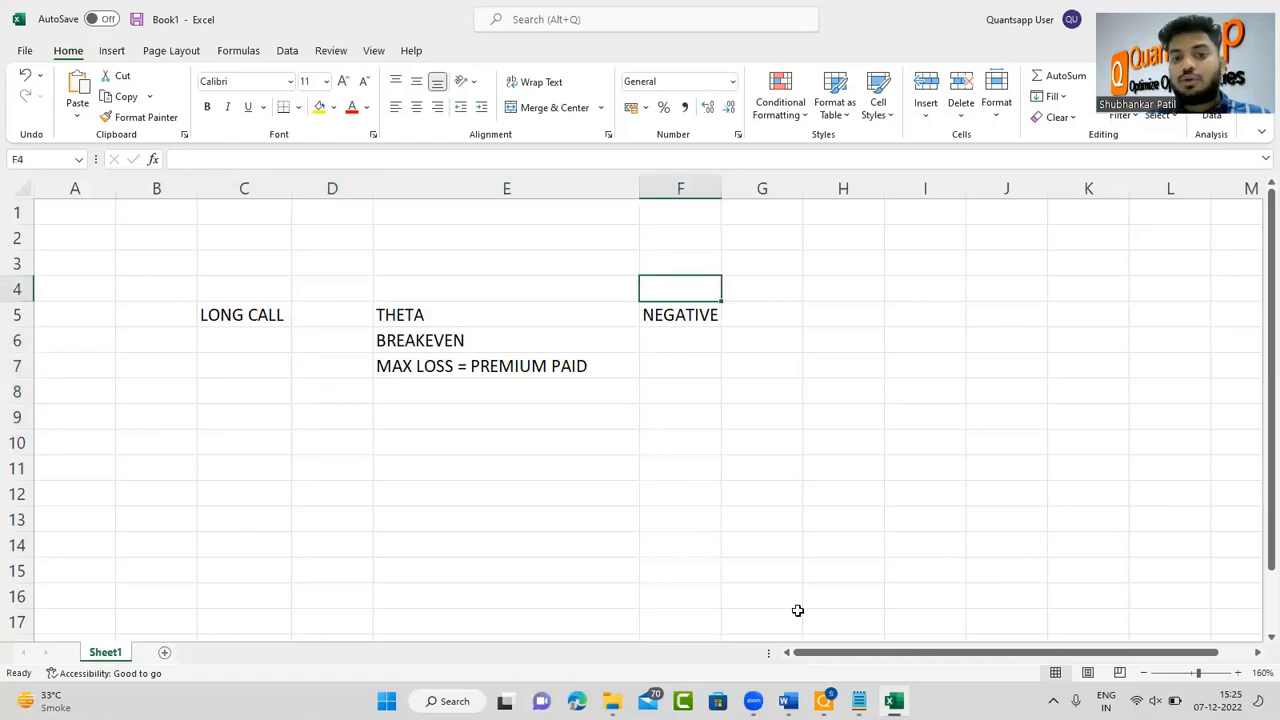
{"action": "key", "text": "Left"}
{"action": "key", "text": "Down"}
{"action": "key", "text": "shift+Down"}
{"action": "key", "text": "shift+Down"}
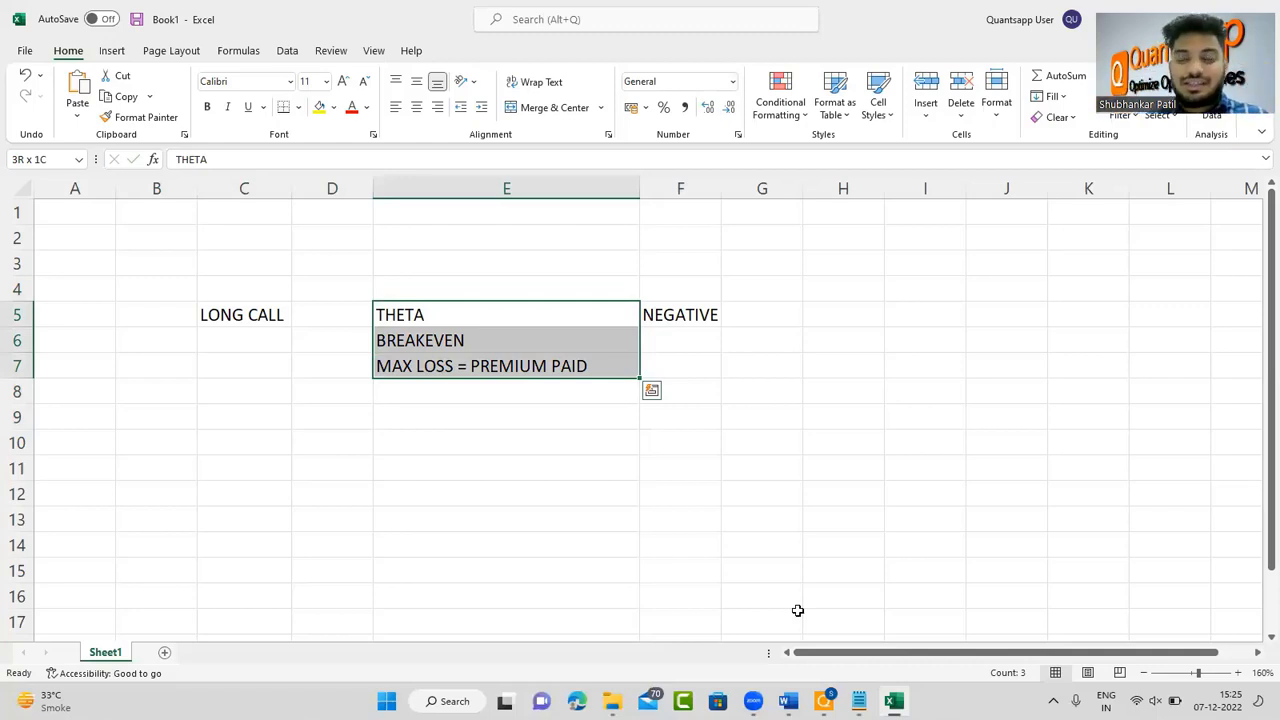
{"action": "key", "text": "alt+Tab"}
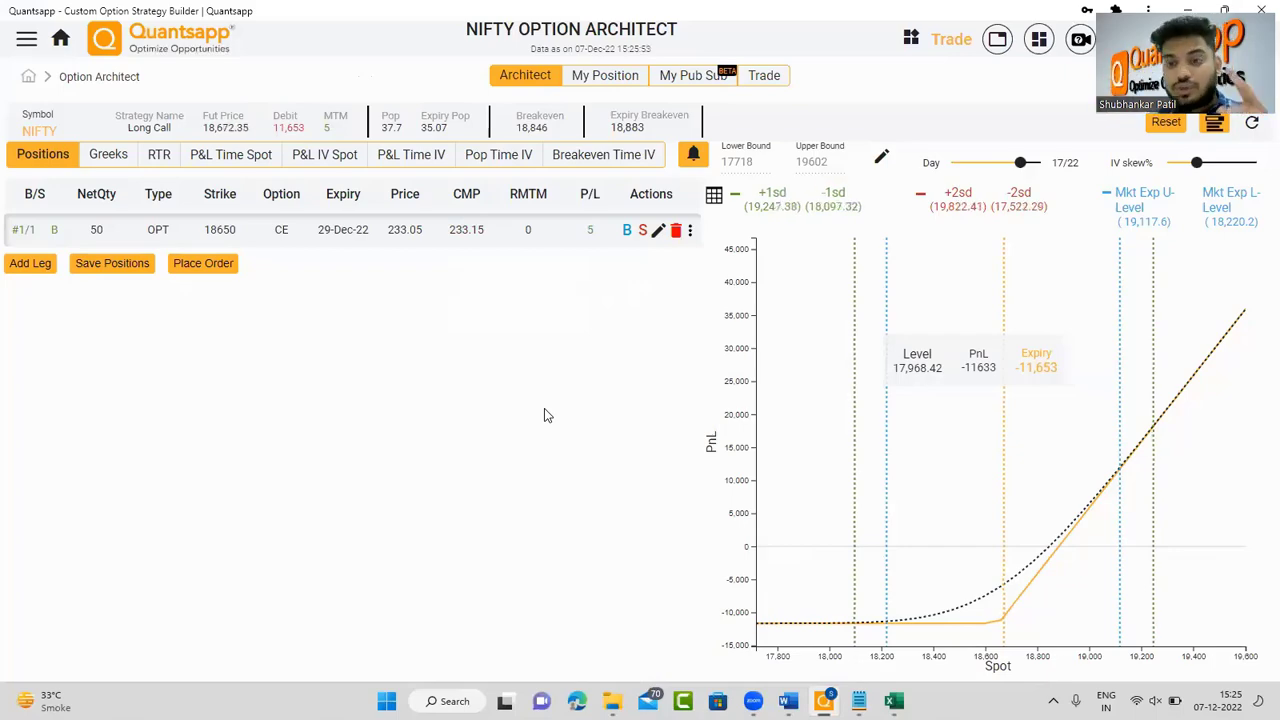
{"action": "key", "text": "alt+Tab"}
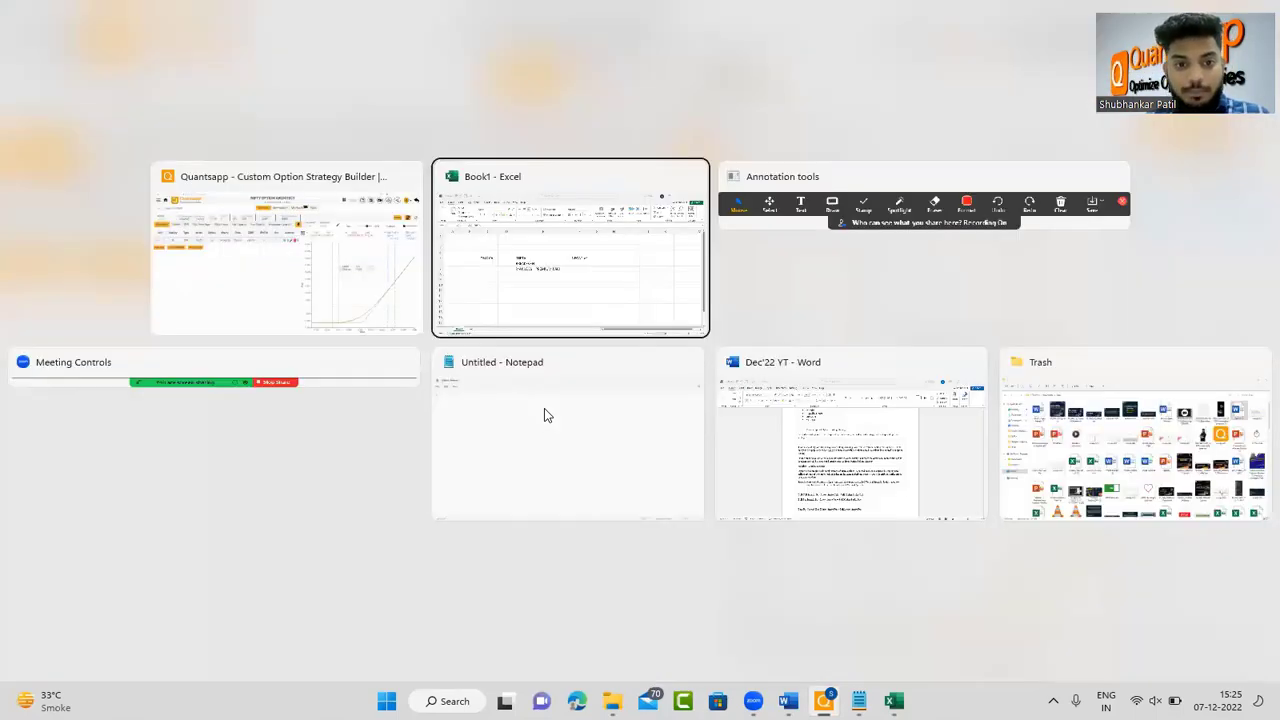
{"action": "left_click", "coordinate": [564, 372]}
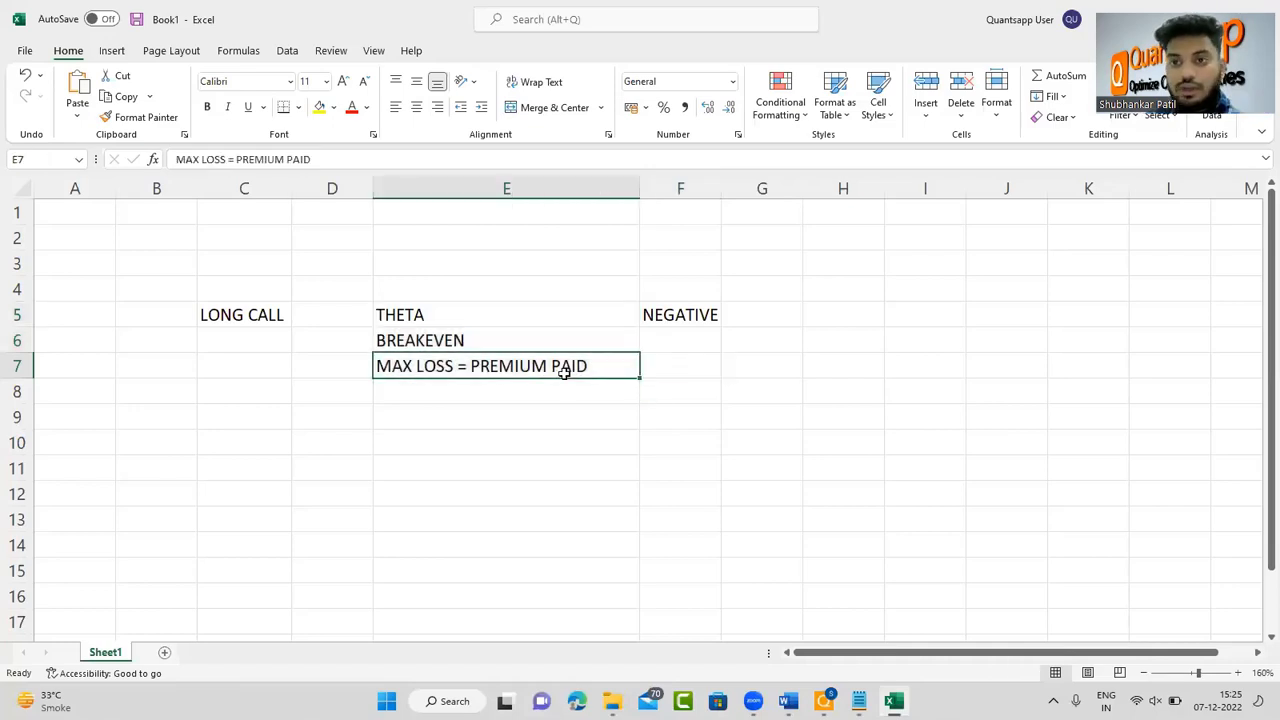
{"action": "key", "text": "Left"}
{"action": "key", "text": "Right"}
{"action": "key", "text": "Left"}
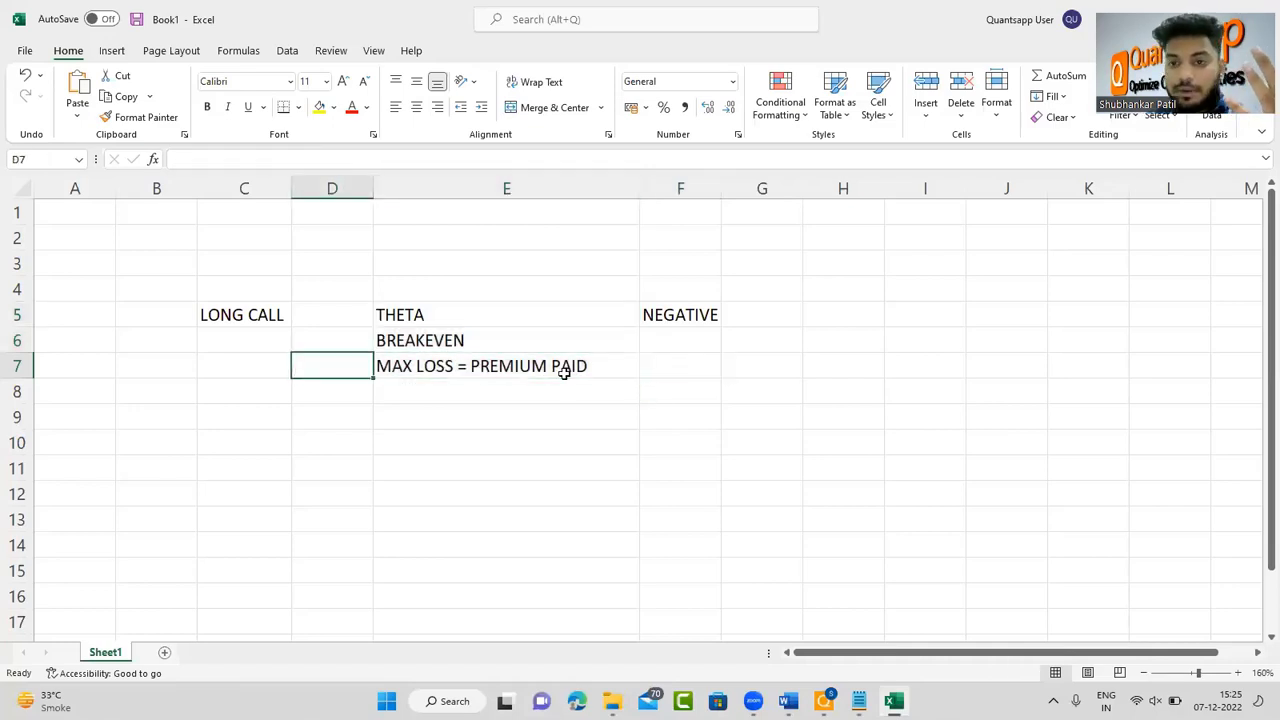
{"action": "key", "text": "Right"}
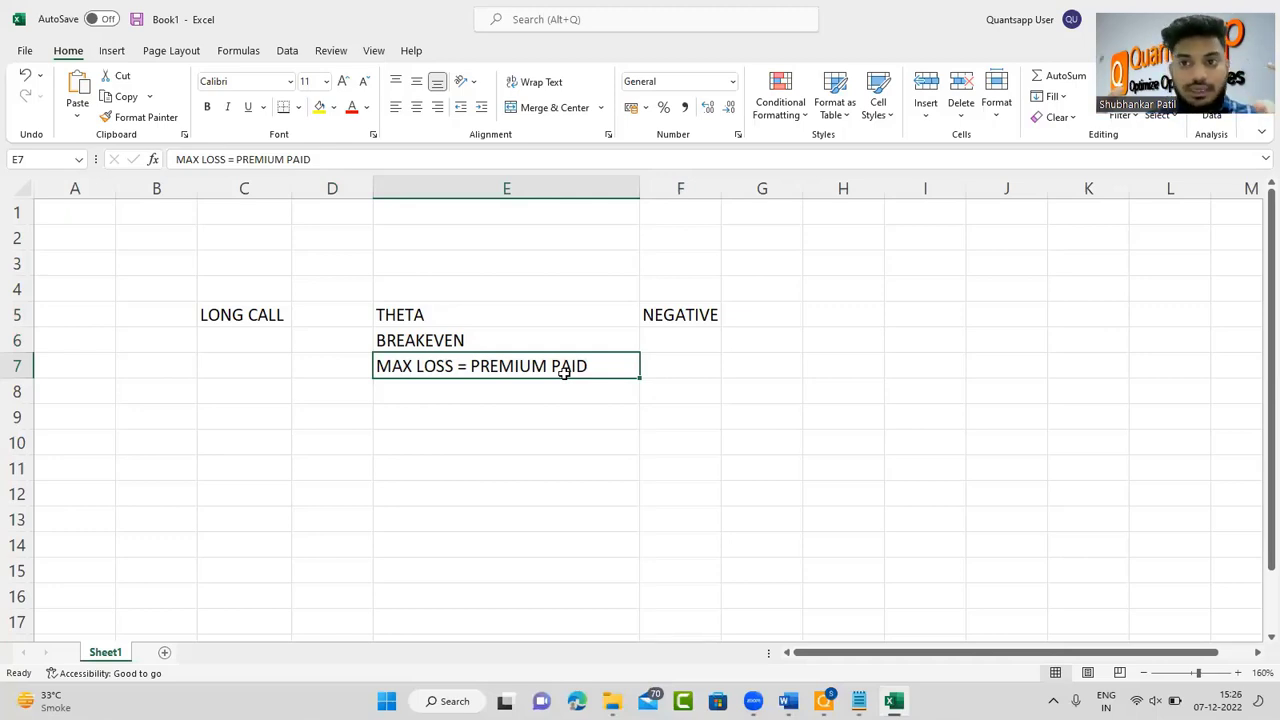
{"action": "key", "text": "Left"}
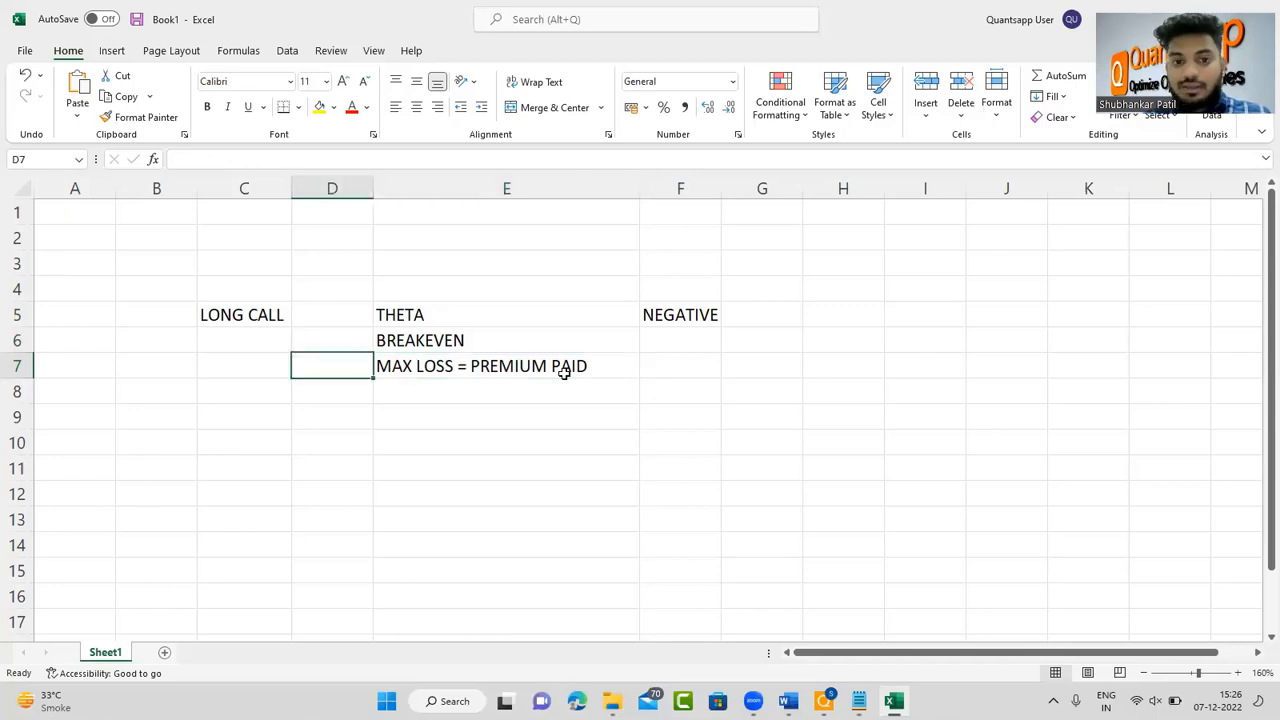
{"action": "key", "text": "Down"}
{"action": "key", "text": "Down"}
{"action": "key", "text": "Down"}
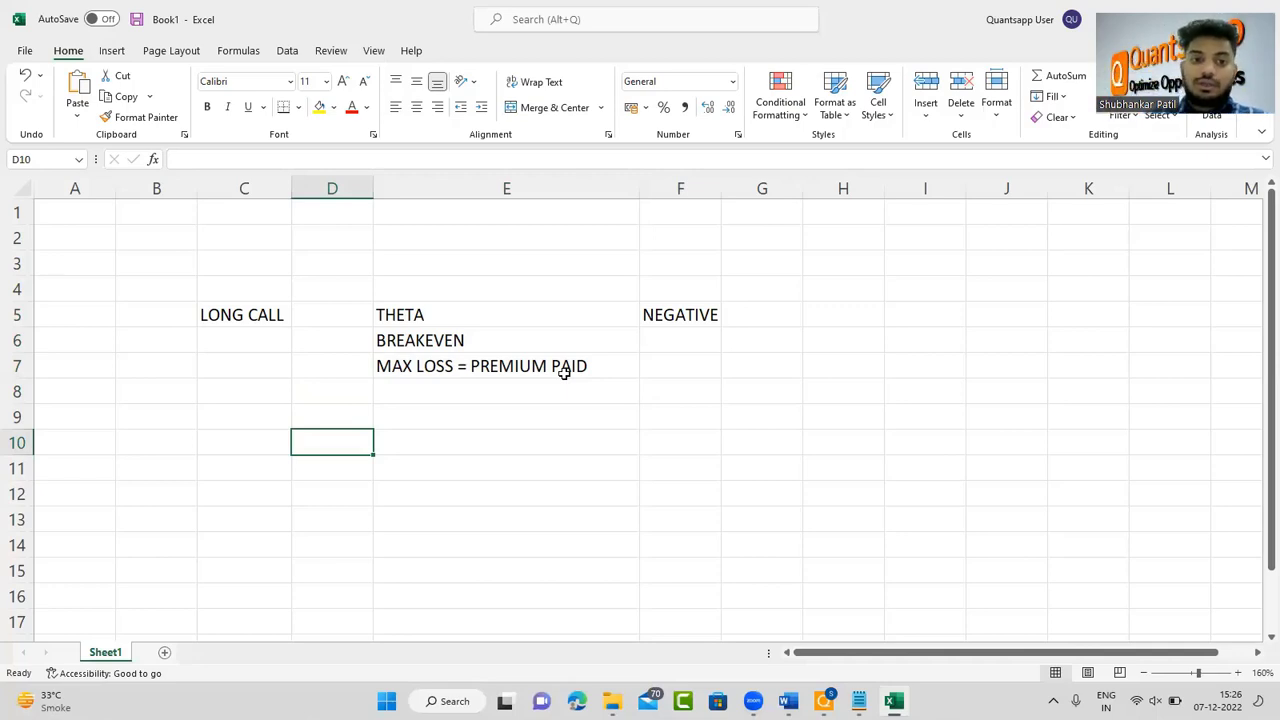
{"action": "key", "text": "Up"}
{"action": "key", "text": "Up"}
{"action": "key", "text": "Up"}
{"action": "key", "text": "Up"}
{"action": "key", "text": "Up"}
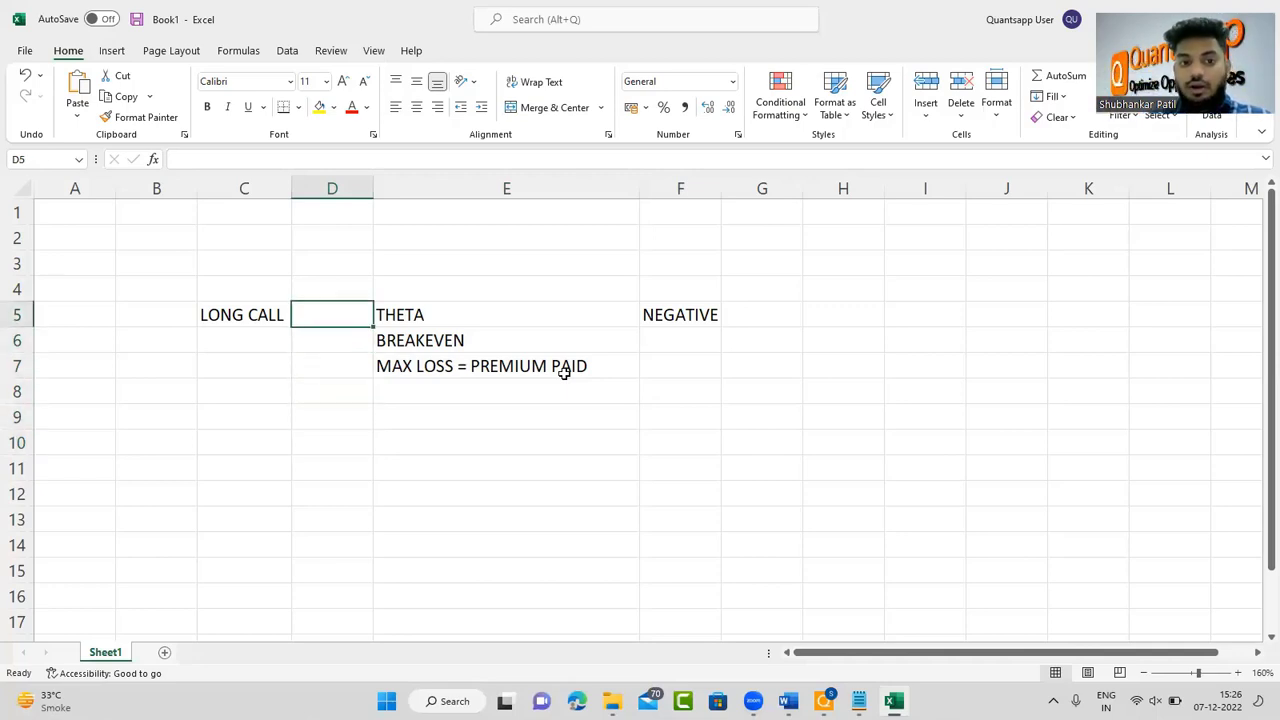
{"action": "key", "text": "shift+Down"}
{"action": "key", "text": "shift+Down"}
{"action": "key", "text": "shift+Down"}
{"action": "key", "text": "shift+Right"}
{"action": "key", "text": "shift+Right"}
{"action": "key", "text": "shift+Up"}
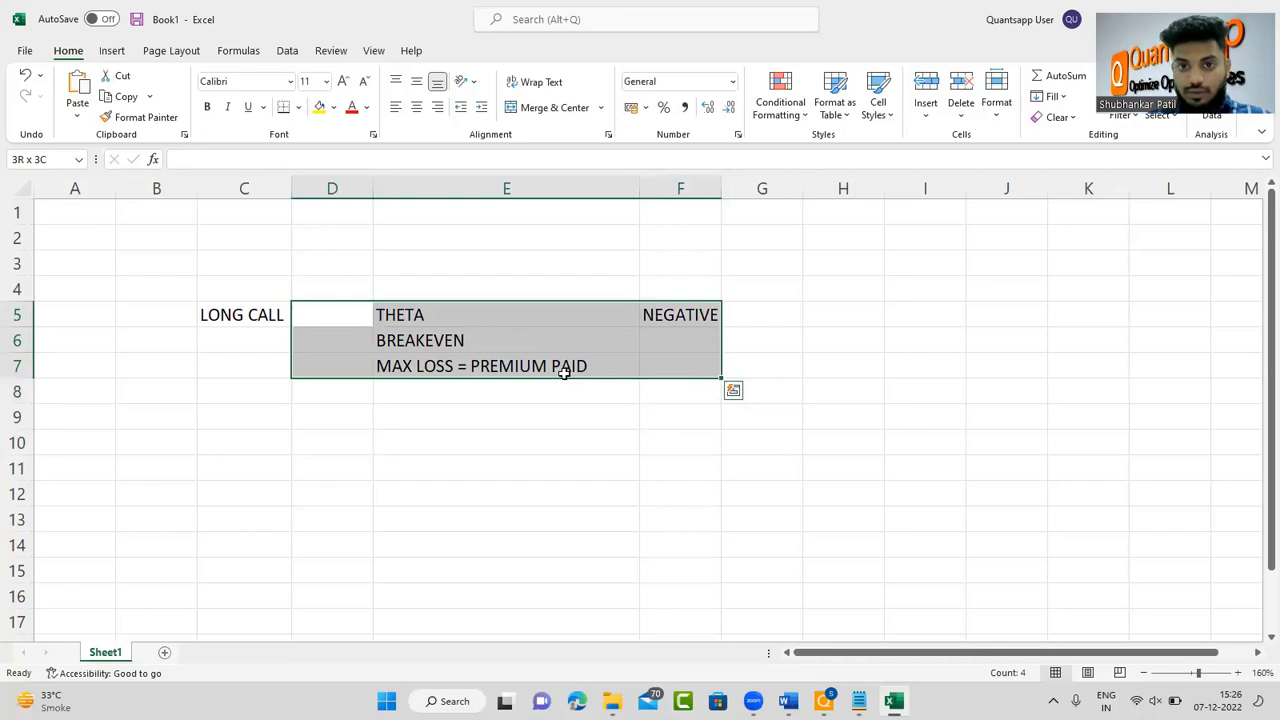
{"action": "left_click", "coordinate": [565, 373]}
{"action": "key", "text": "alt+Tab"}
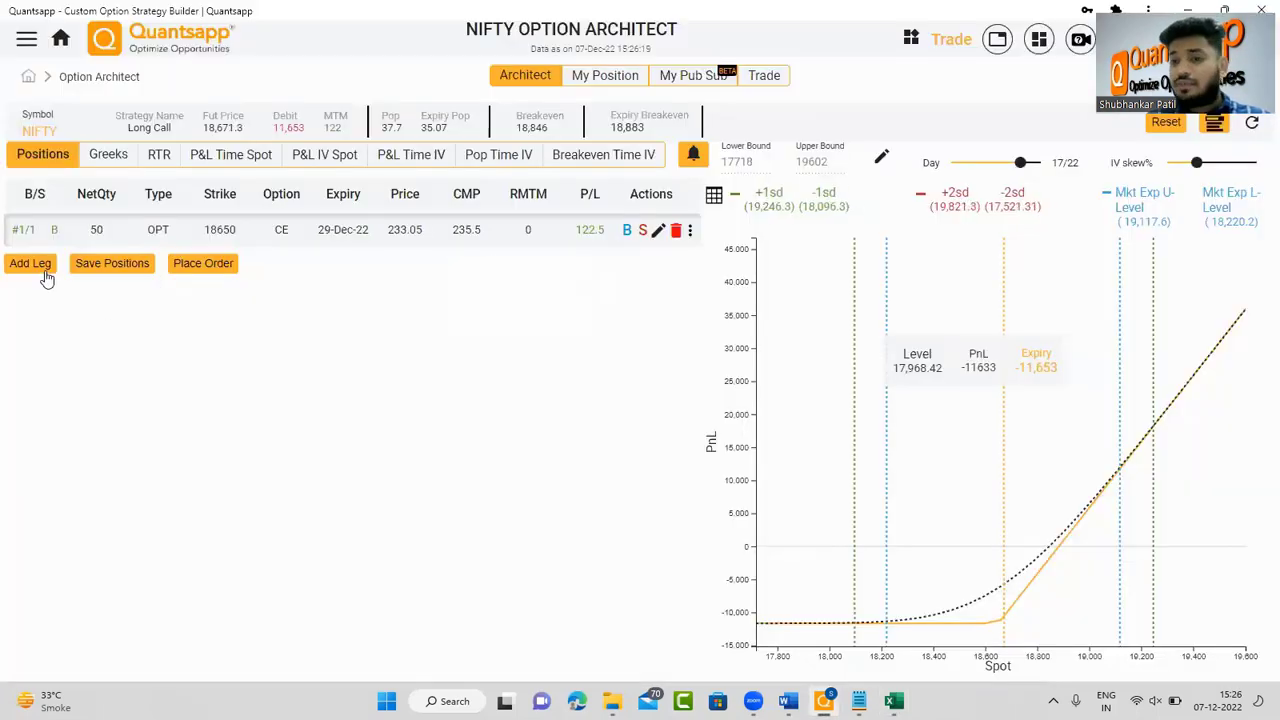
- Add a sold 50-lot 19100 CE leg expiring 29-Dec-22, giving an 8,680-debit Bull Call Spread
{"action": "left_click", "coordinate": [45, 270]}
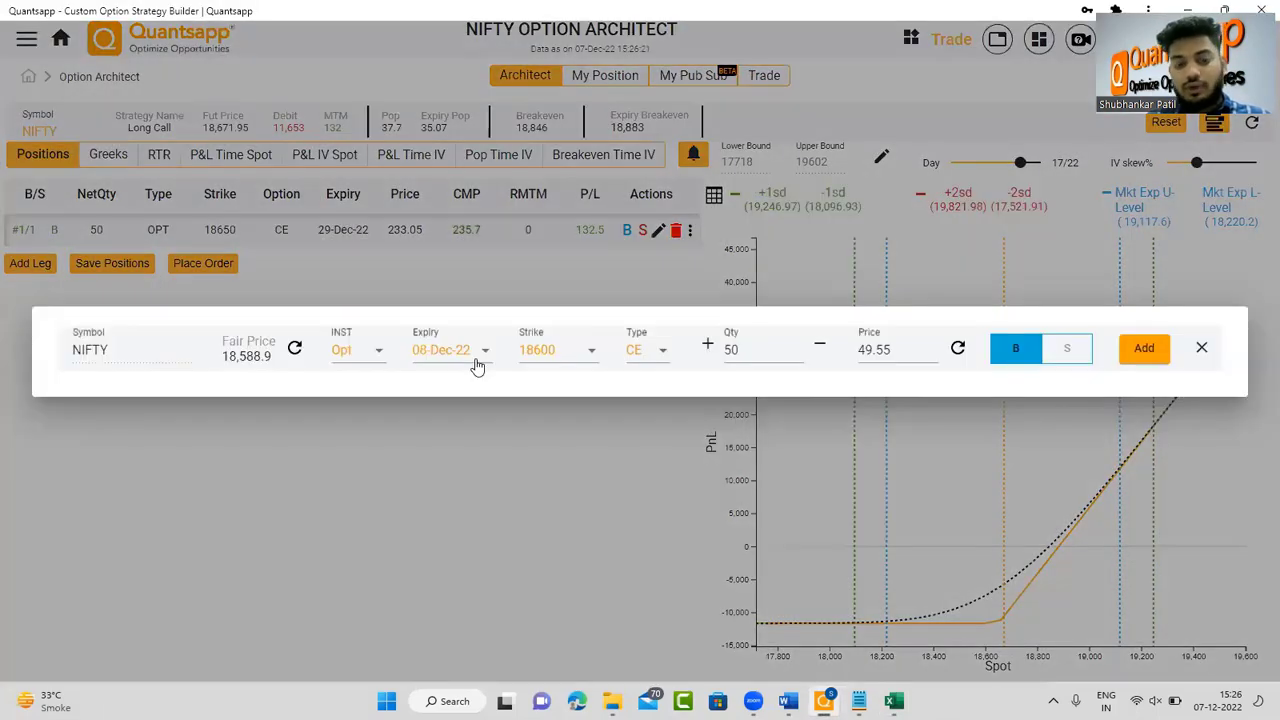
{"action": "left_click", "coordinate": [478, 367]}
{"action": "left_click", "coordinate": [474, 492]}
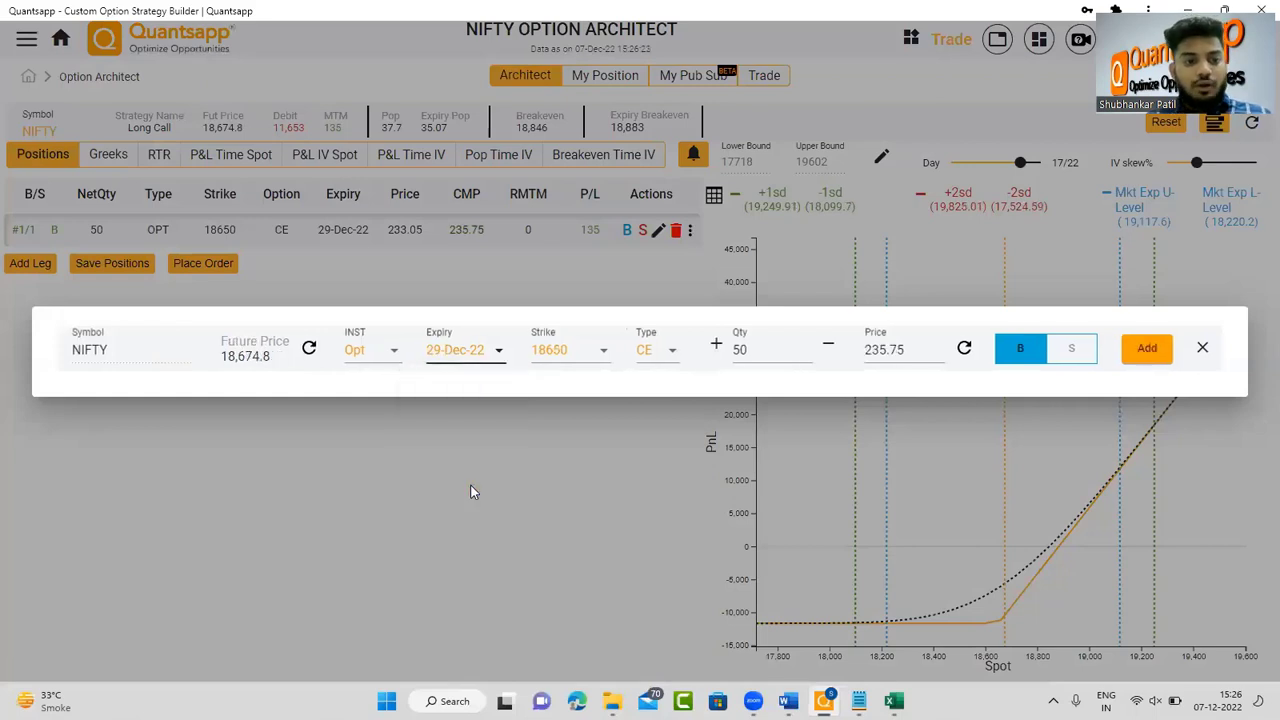
{"action": "left_click", "coordinate": [569, 352]}
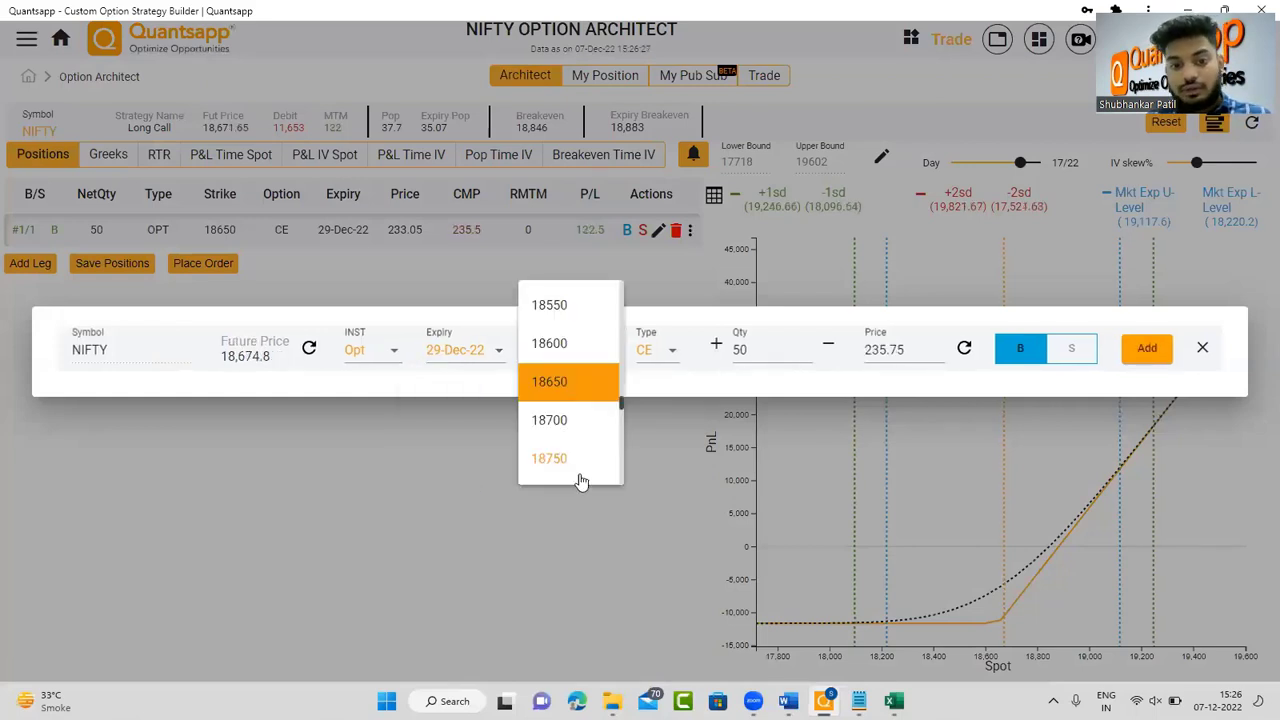
{"action": "scroll", "coordinate": [581, 481], "scroll_direction": "down", "scroll_amount": 4}
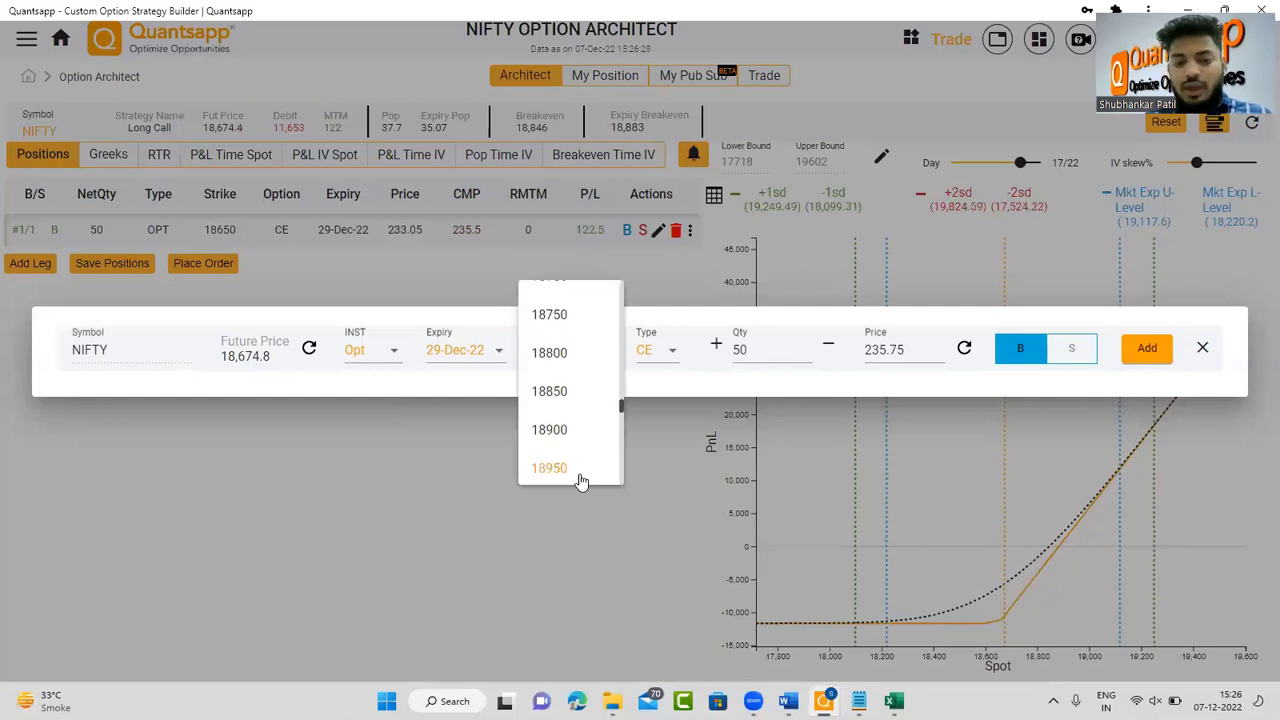
{"action": "scroll", "coordinate": [581, 481], "scroll_direction": "down", "scroll_amount": 3}
{"action": "scroll", "coordinate": [579, 465], "scroll_direction": "down", "scroll_amount": 1}
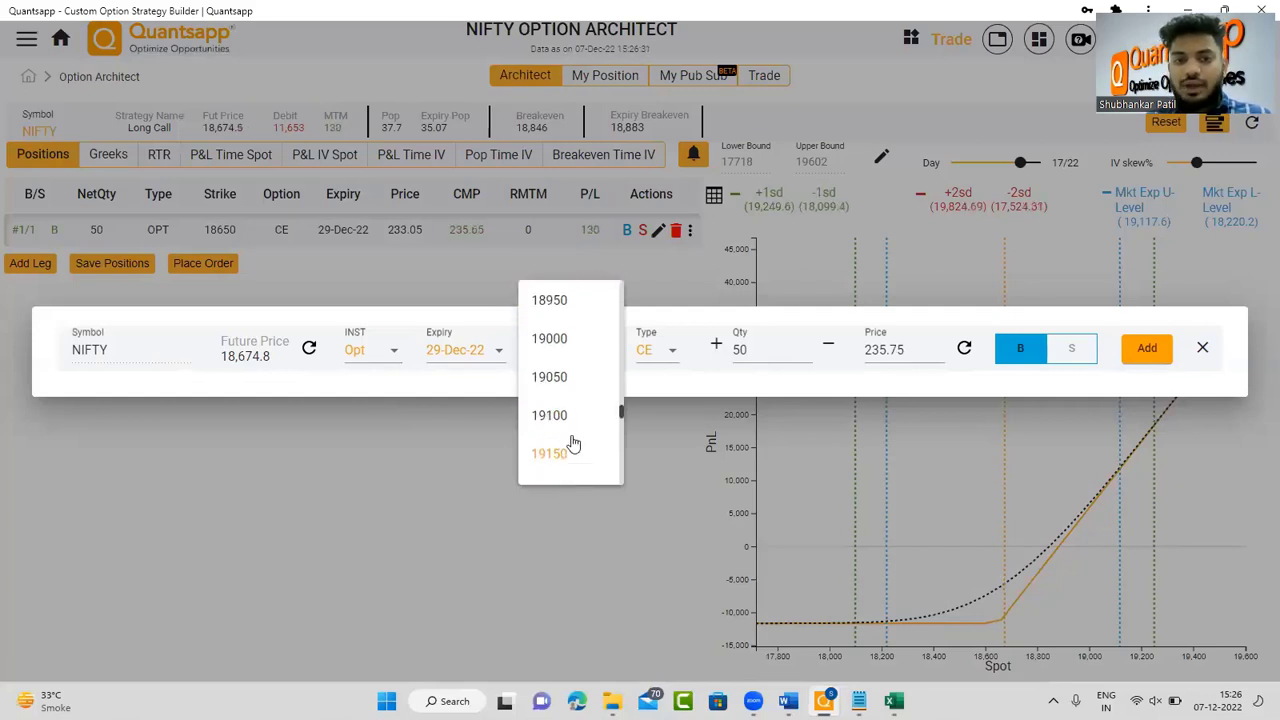
{"action": "left_click", "coordinate": [565, 425]}
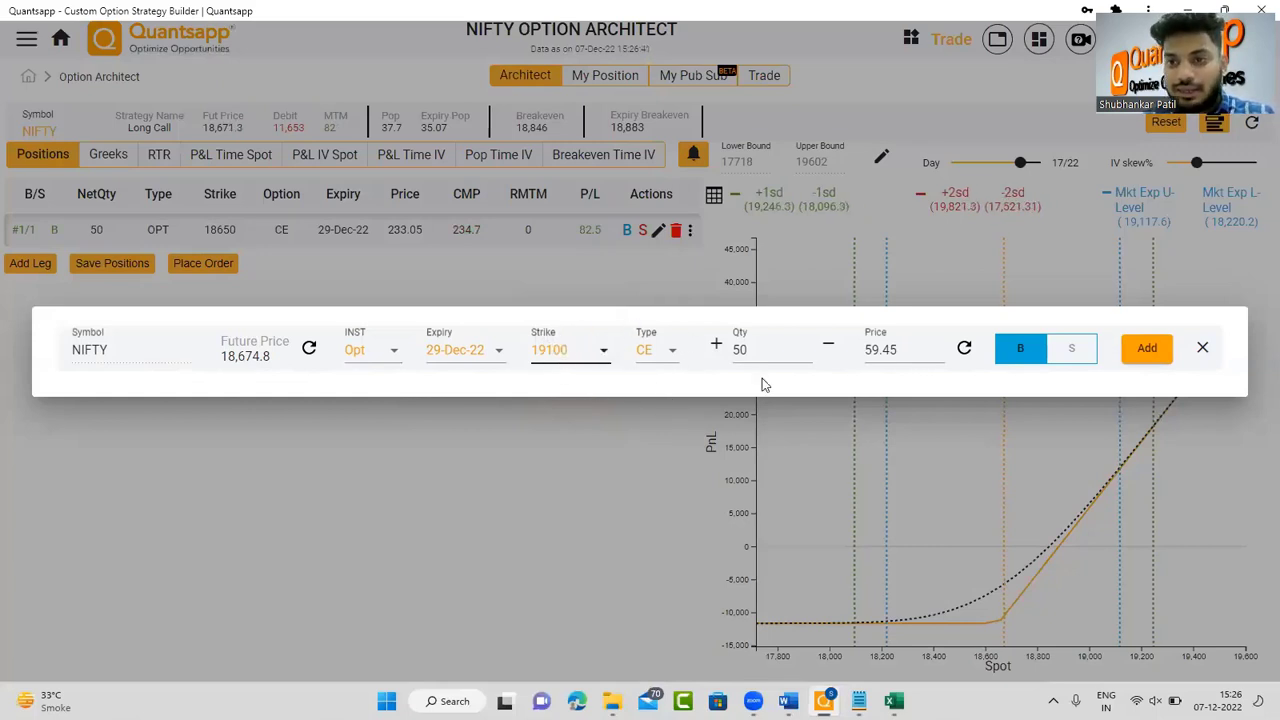
{"action": "left_click", "coordinate": [1074, 348]}
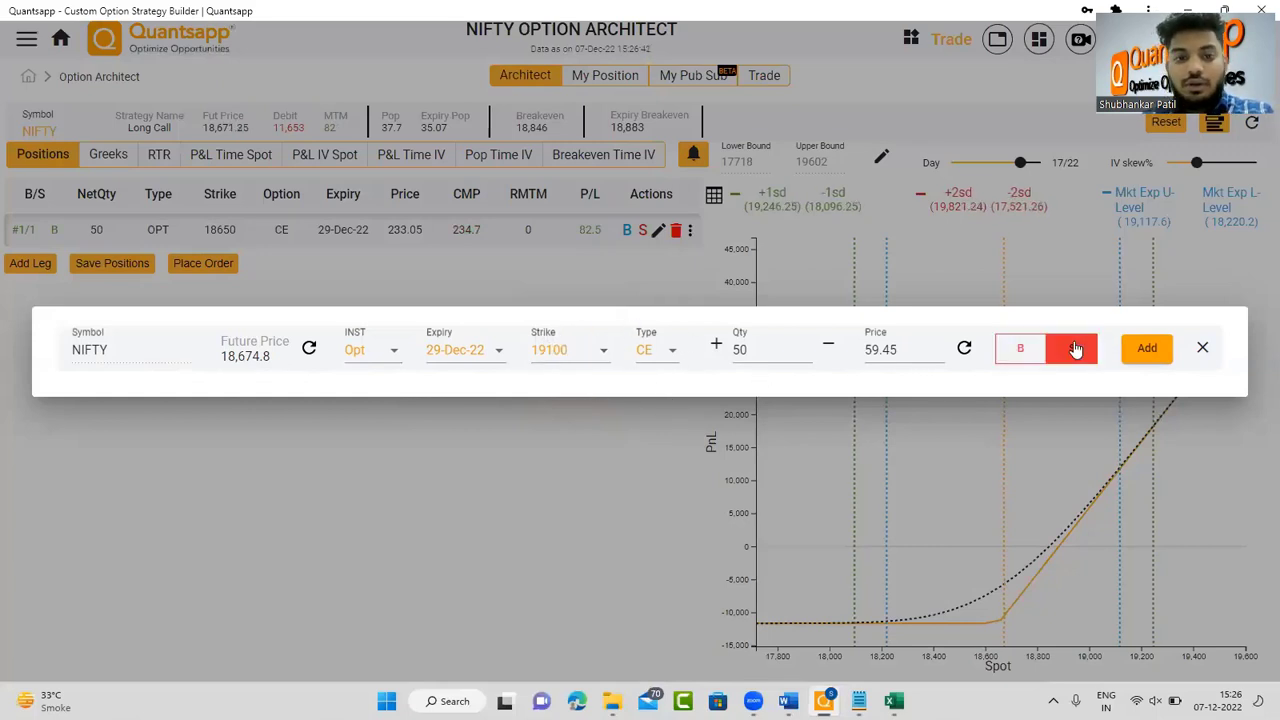
{"action": "left_click", "coordinate": [1146, 348]}
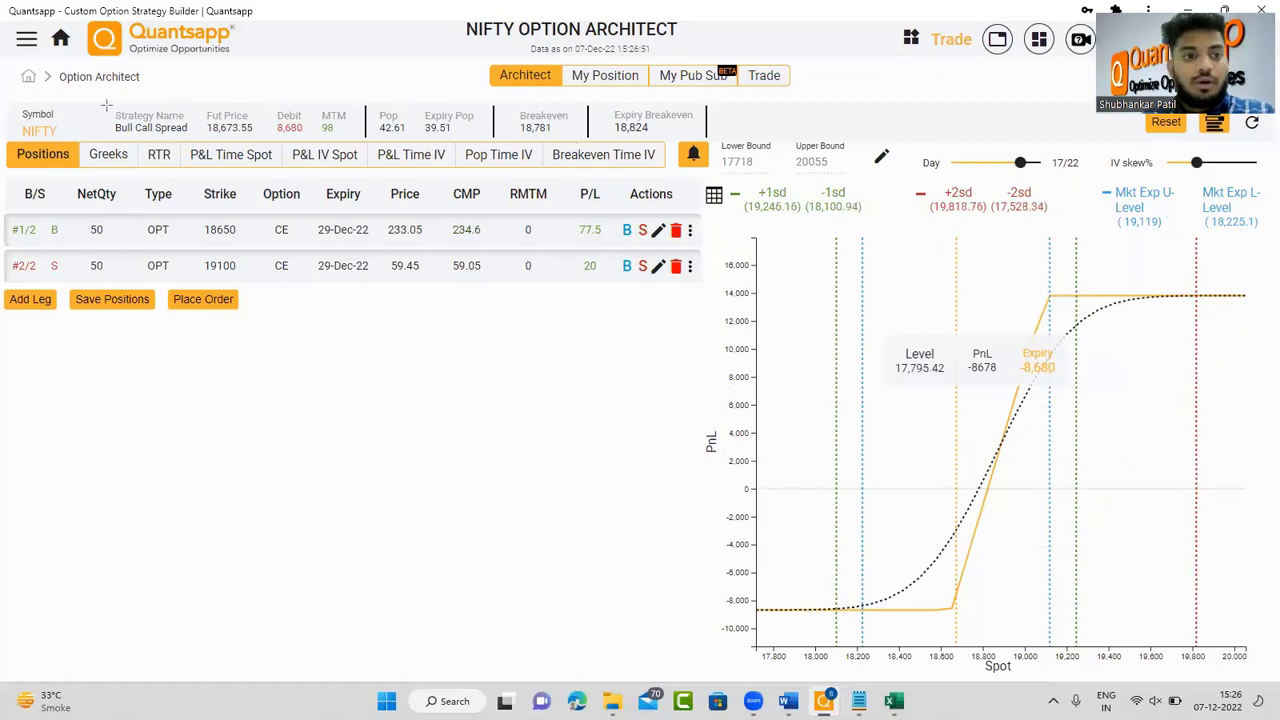
- Mark the Bull Call Spread name and the sold 19100 leg row, then clear the marks
{"action": "left_click_drag", "start_coordinate": [104, 106], "coordinate": [202, 135]}
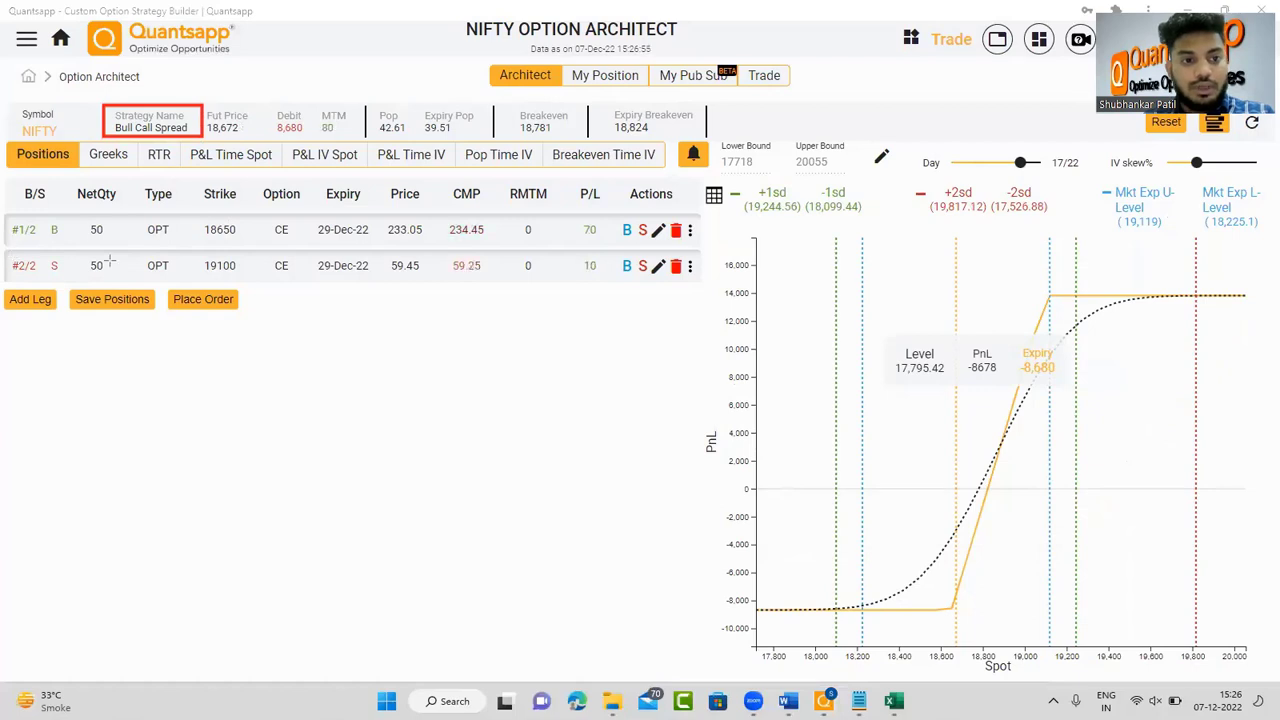
{"action": "mouse_move", "coordinate": [6, 256]}
{"action": "left_mouse_down"}
{"action": "mouse_move", "coordinate": [655, 290]}
{"action": "mouse_move", "coordinate": [690, 279]}
{"action": "left_mouse_up"}
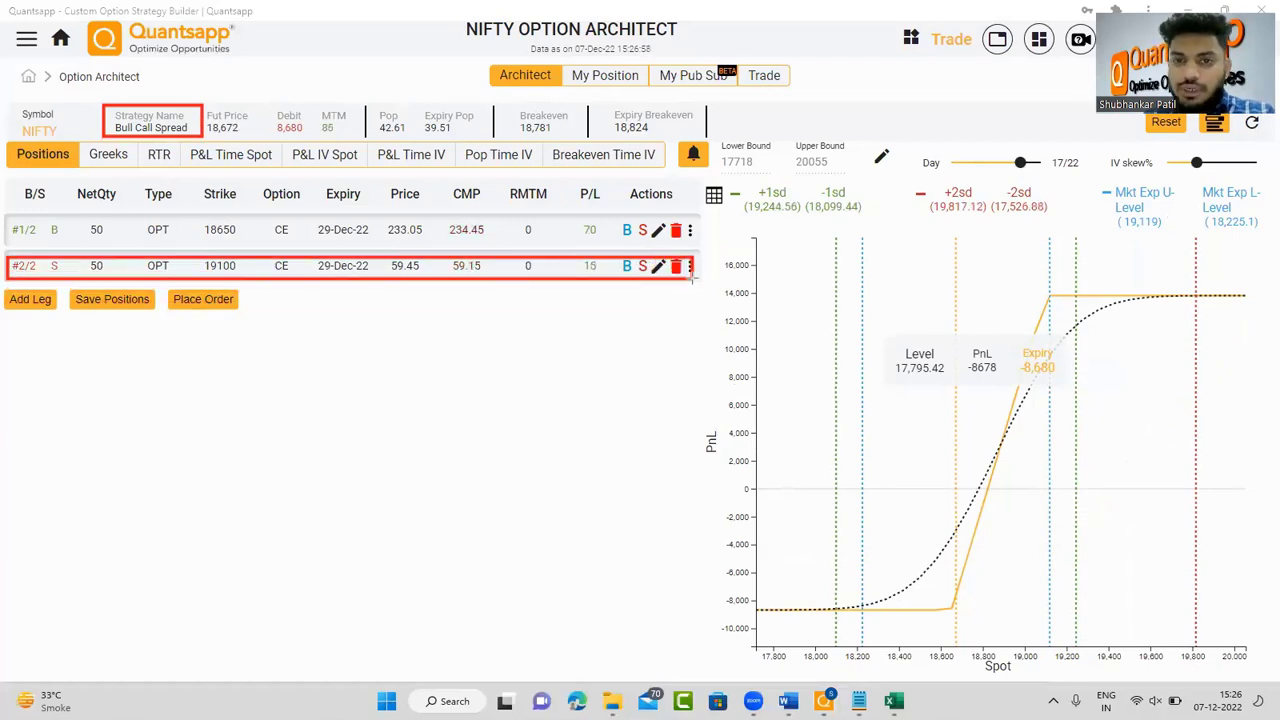
{"action": "key", "text": "e"}
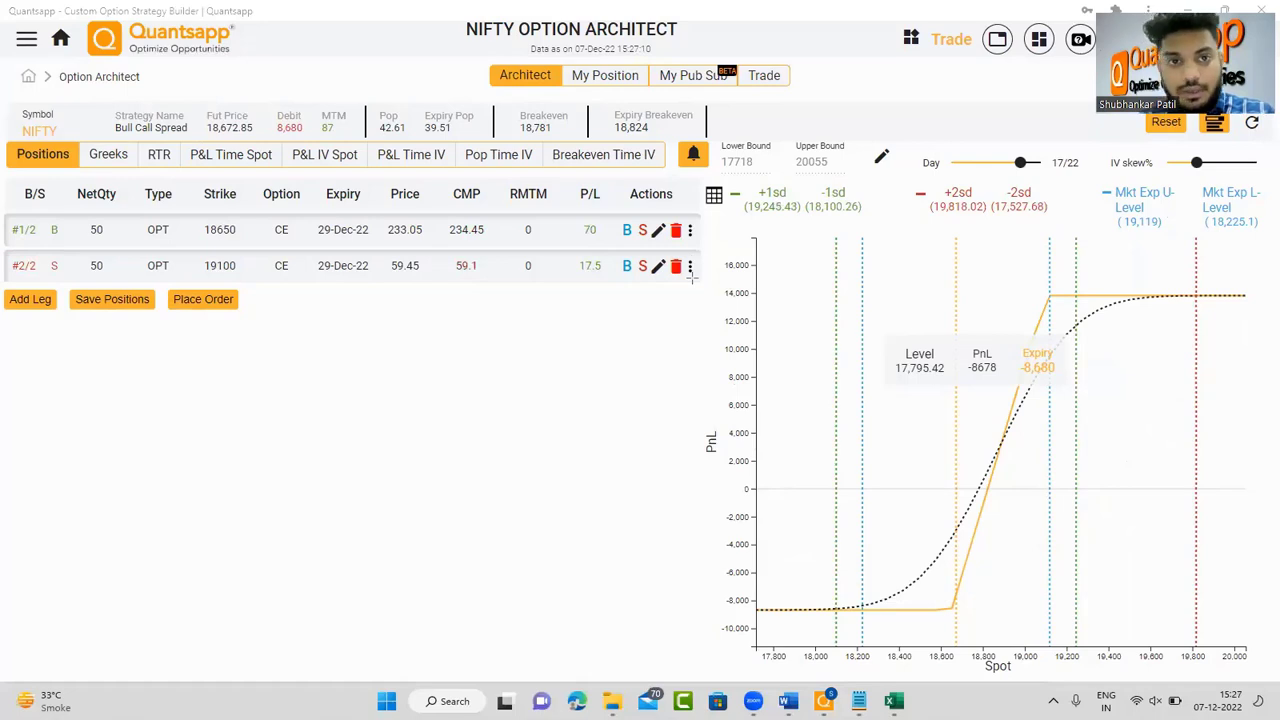
- Show both legs' Greeks, mark the net Theta of -86.62, and return to Excel
{"action": "left_click", "coordinate": [113, 157]}
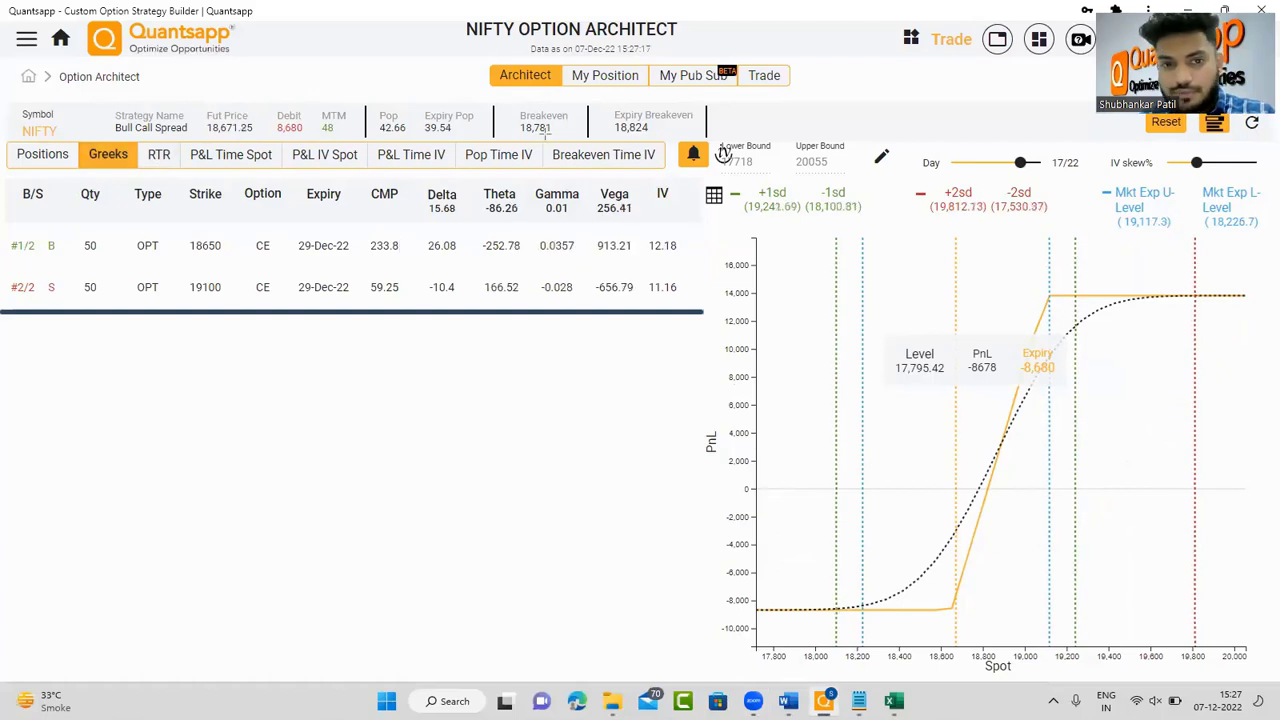
{"action": "left_click_drag", "start_coordinate": [471, 179], "coordinate": [529, 225]}
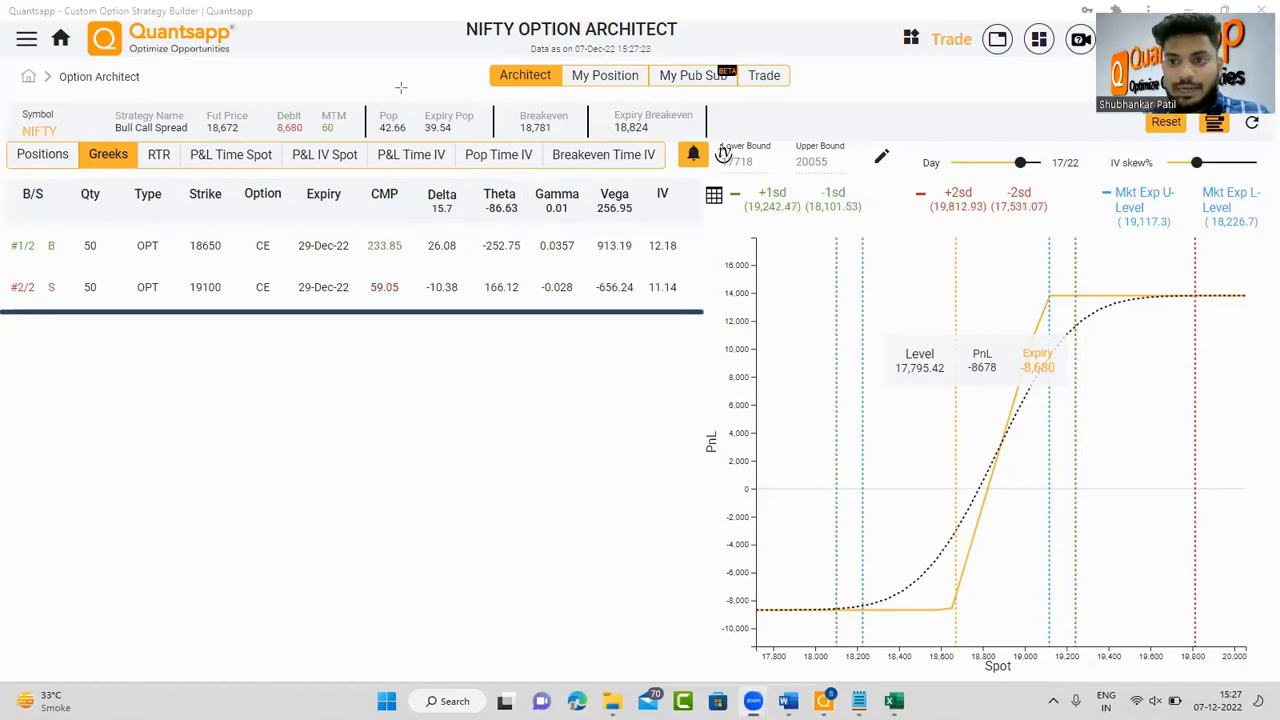
{"action": "key", "text": "alt+Tab"}
{"action": "key", "text": "alt+Tab"}
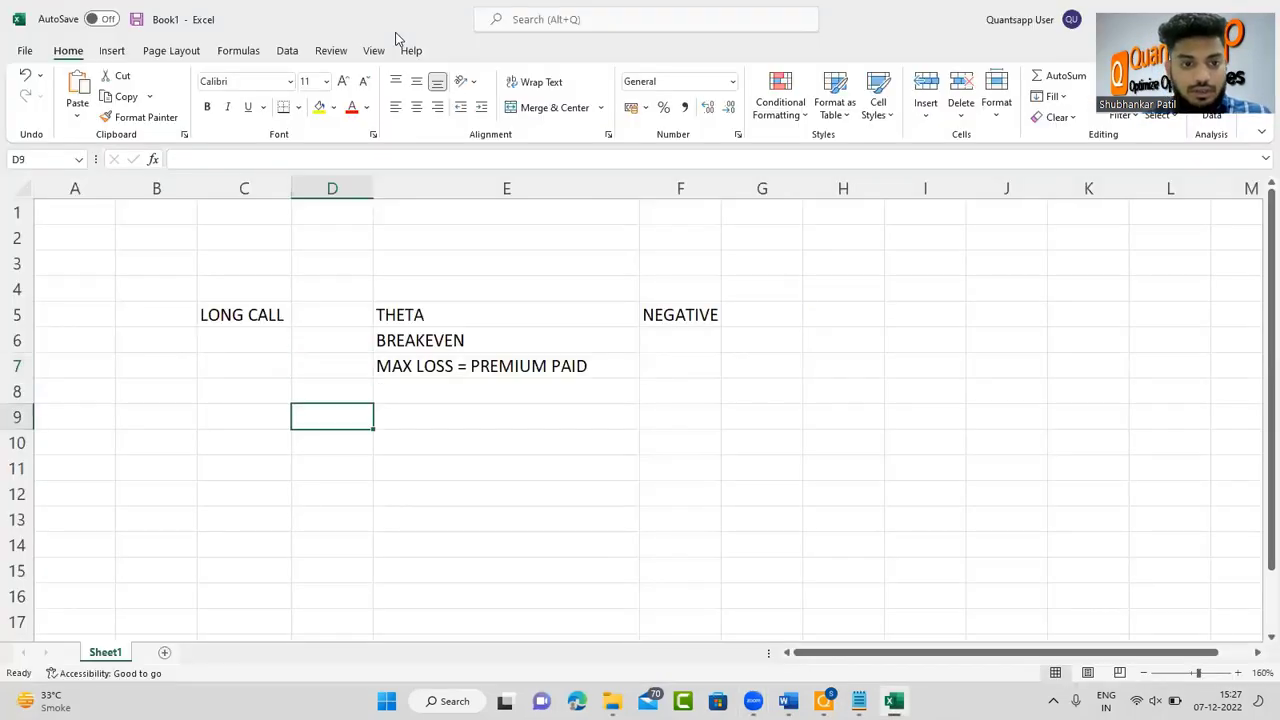
- Record BCS in C11 and THETA IS MANAGABLE in E11, then return to Quantsapp
{"action": "type", "text": "BCS"}
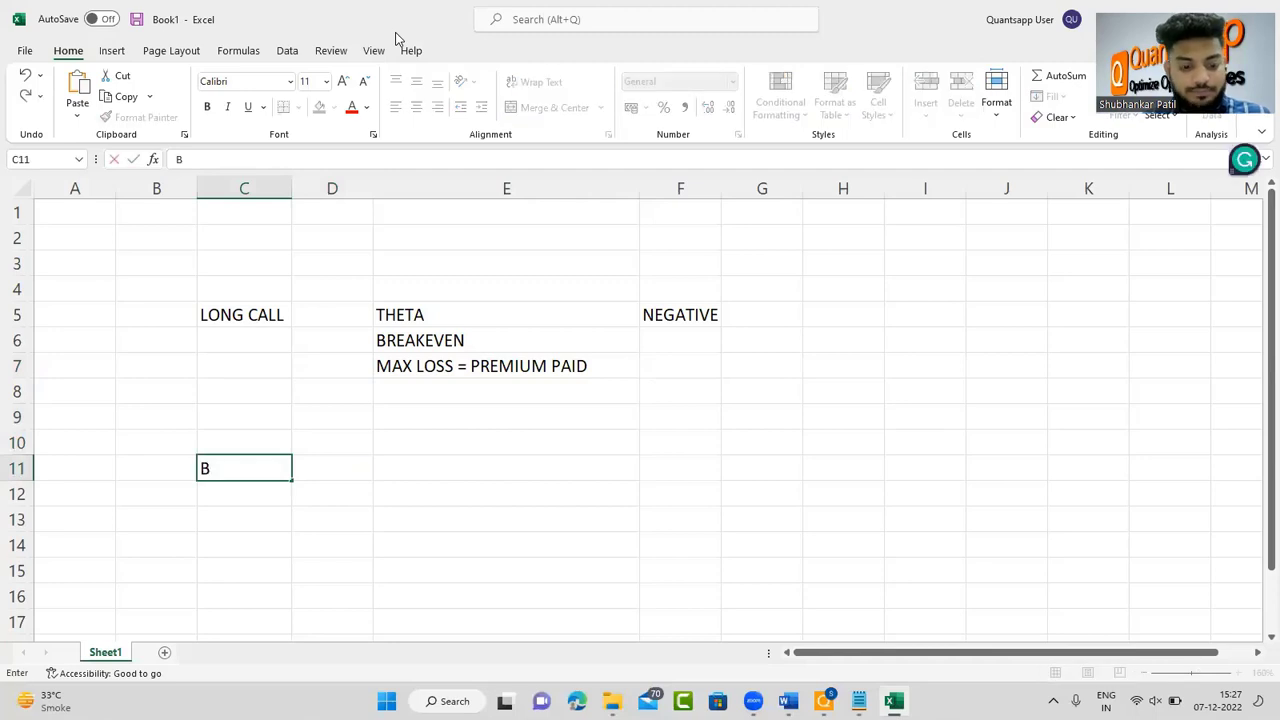
{"action": "key", "text": "Tab"}
{"action": "key", "text": "Tab"}
{"action": "key", "text": "Tab"}
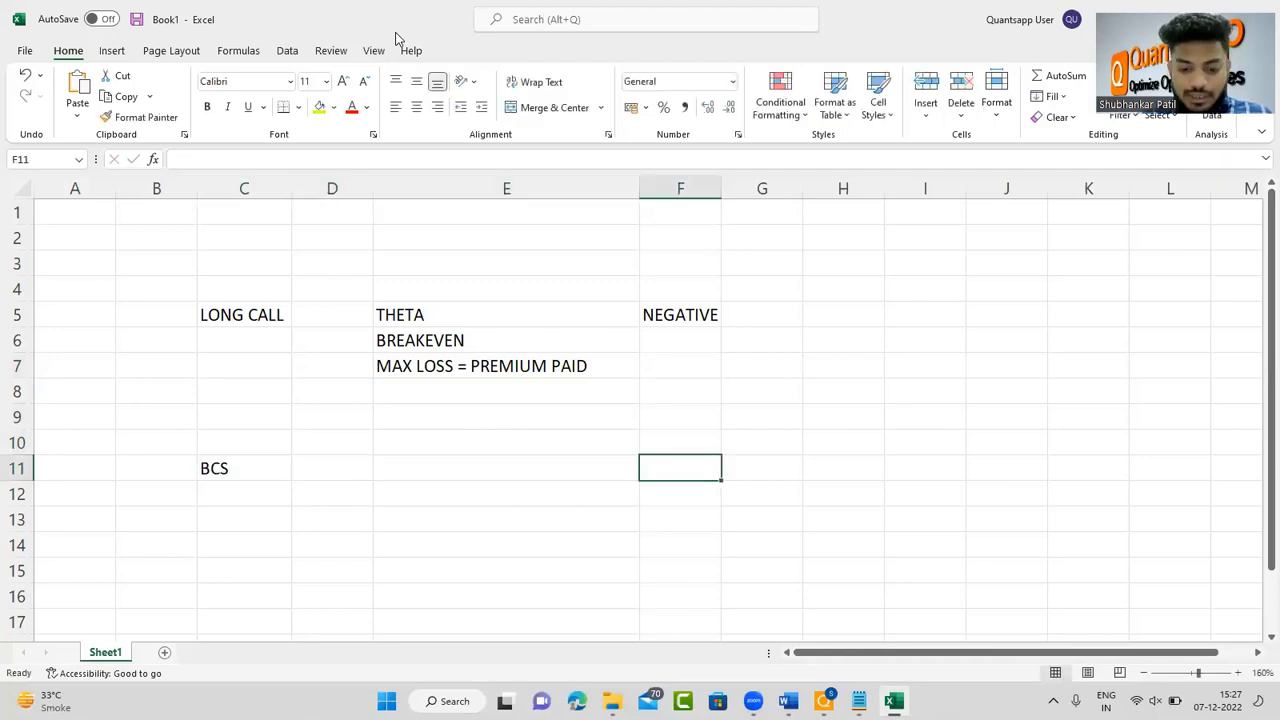
{"action": "key", "text": "Left"}
{"action": "type", "text": "THETA"}
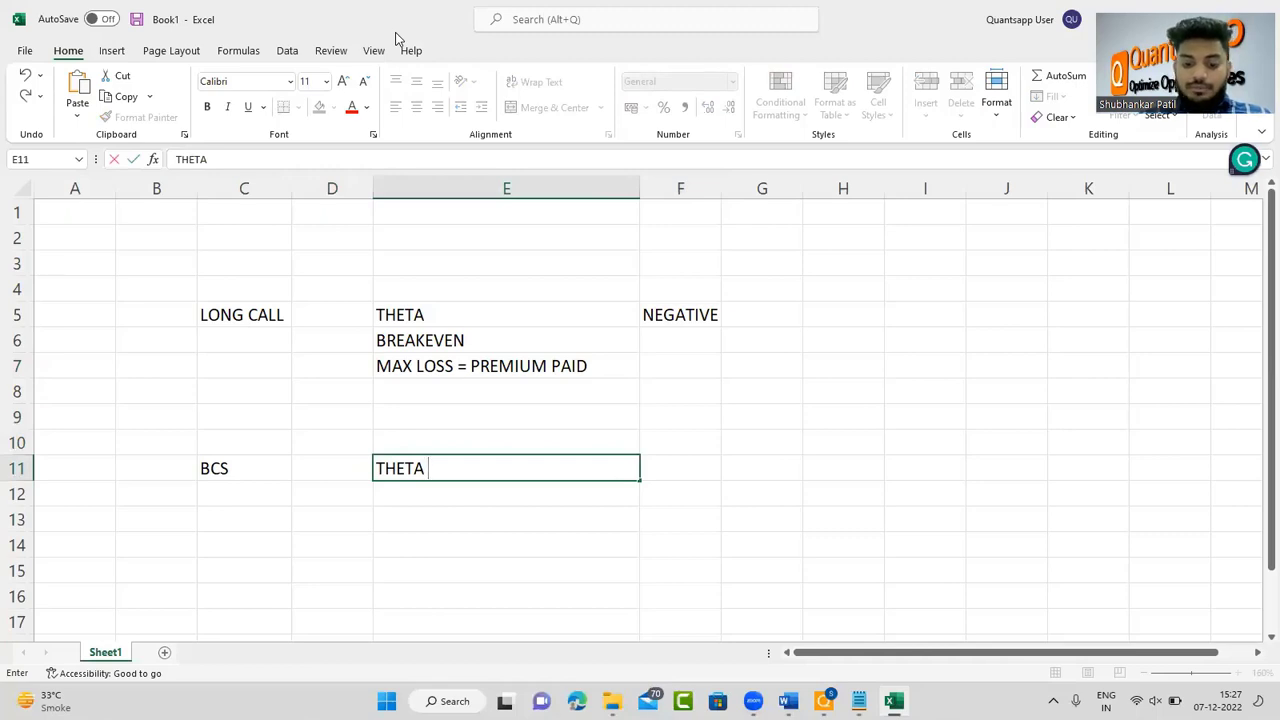
{"action": "type", "text": " IS MANAGAB"}
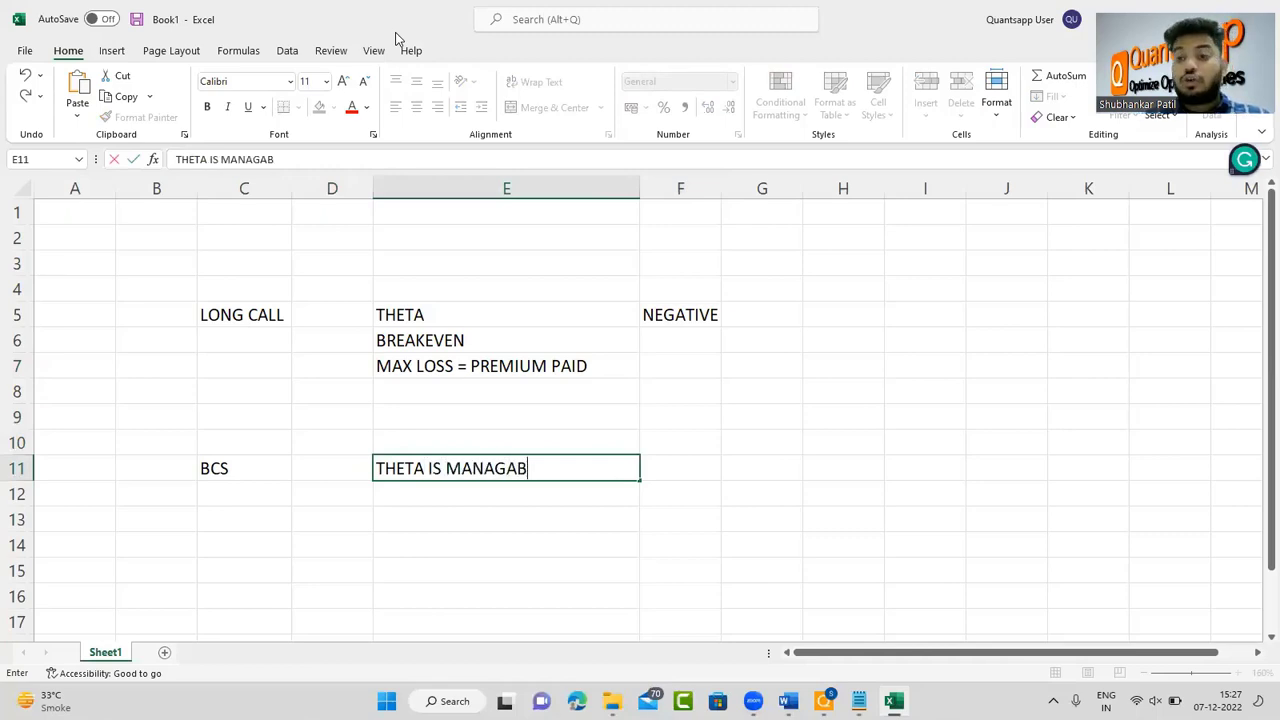
{"action": "type", "text": "LE"}
{"action": "key", "text": "Return"}
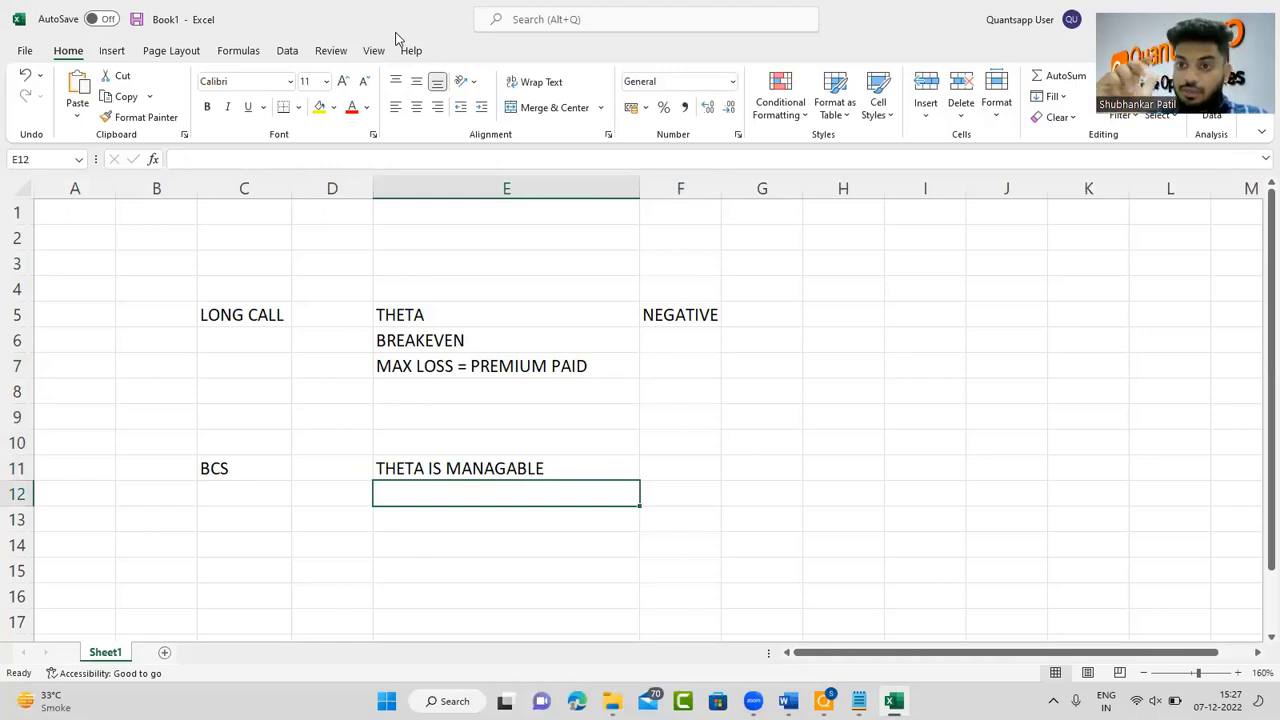
{"action": "key", "text": "alt+Tab"}
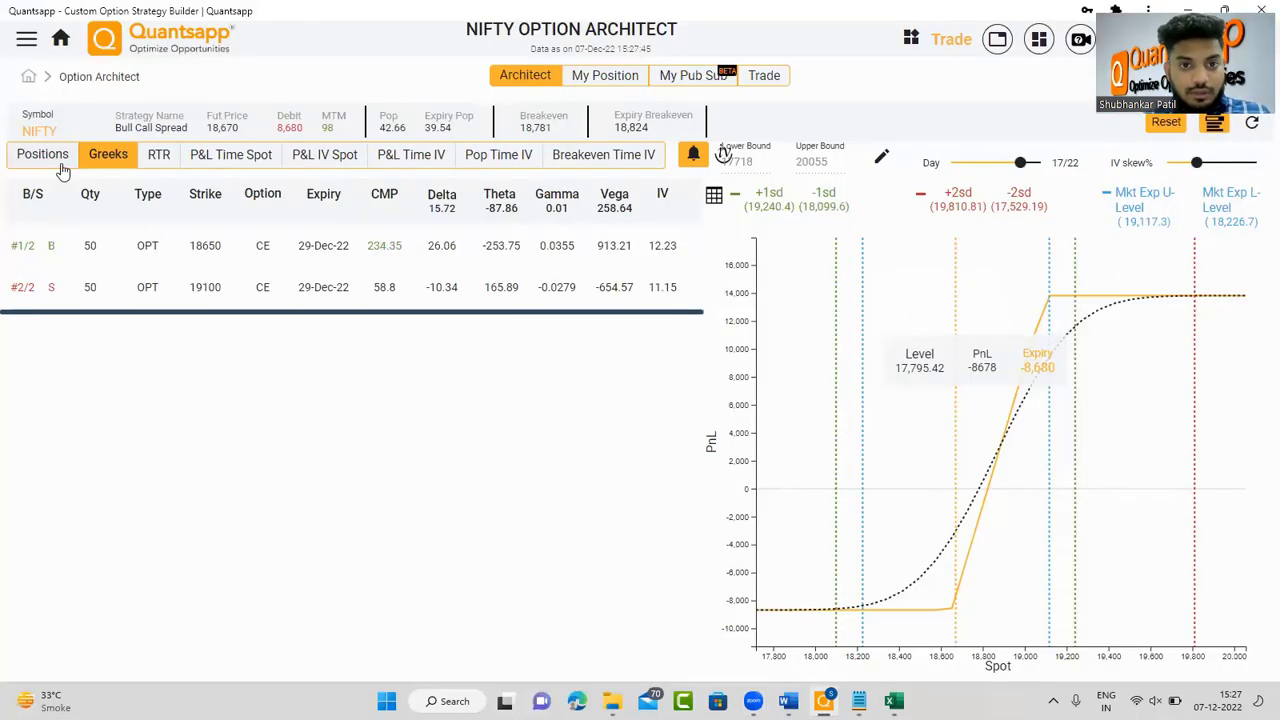
- Show the bull call spread's positions table and mark its breakeven figure and payoff chart
{"action": "left_click", "coordinate": [58, 158]}
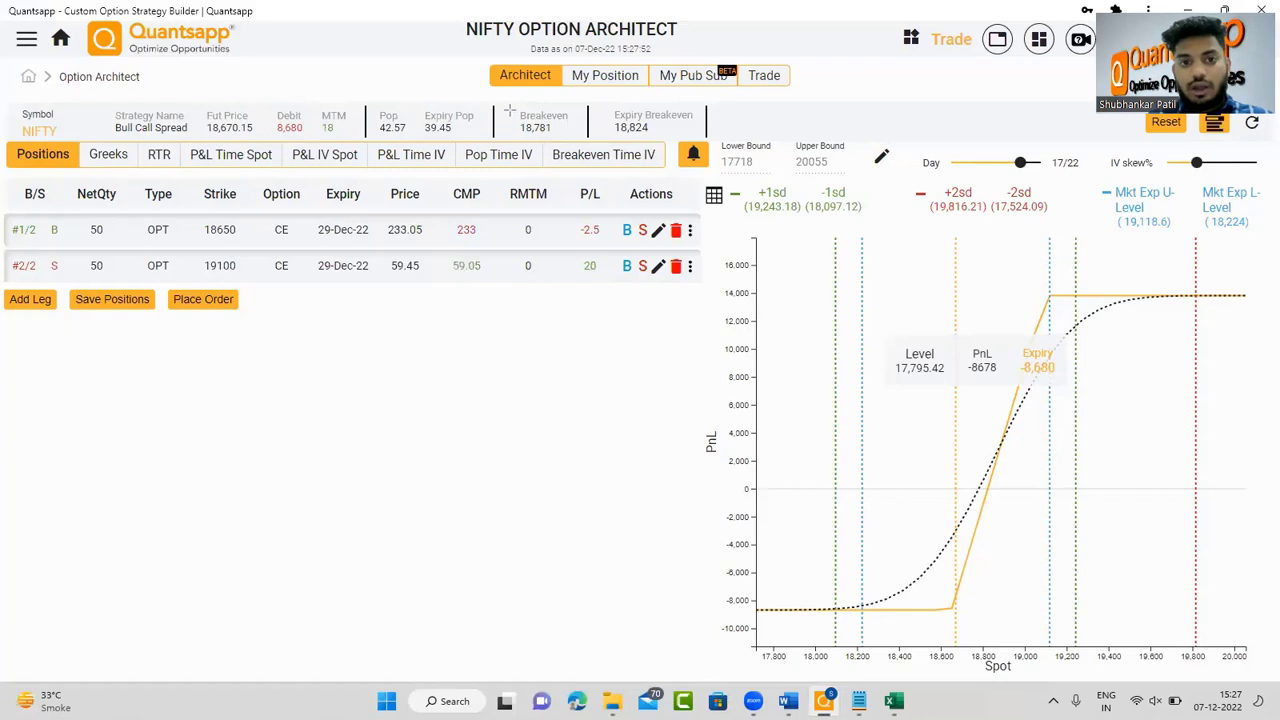
{"action": "left_click_drag", "start_coordinate": [508, 108], "coordinate": [578, 139]}
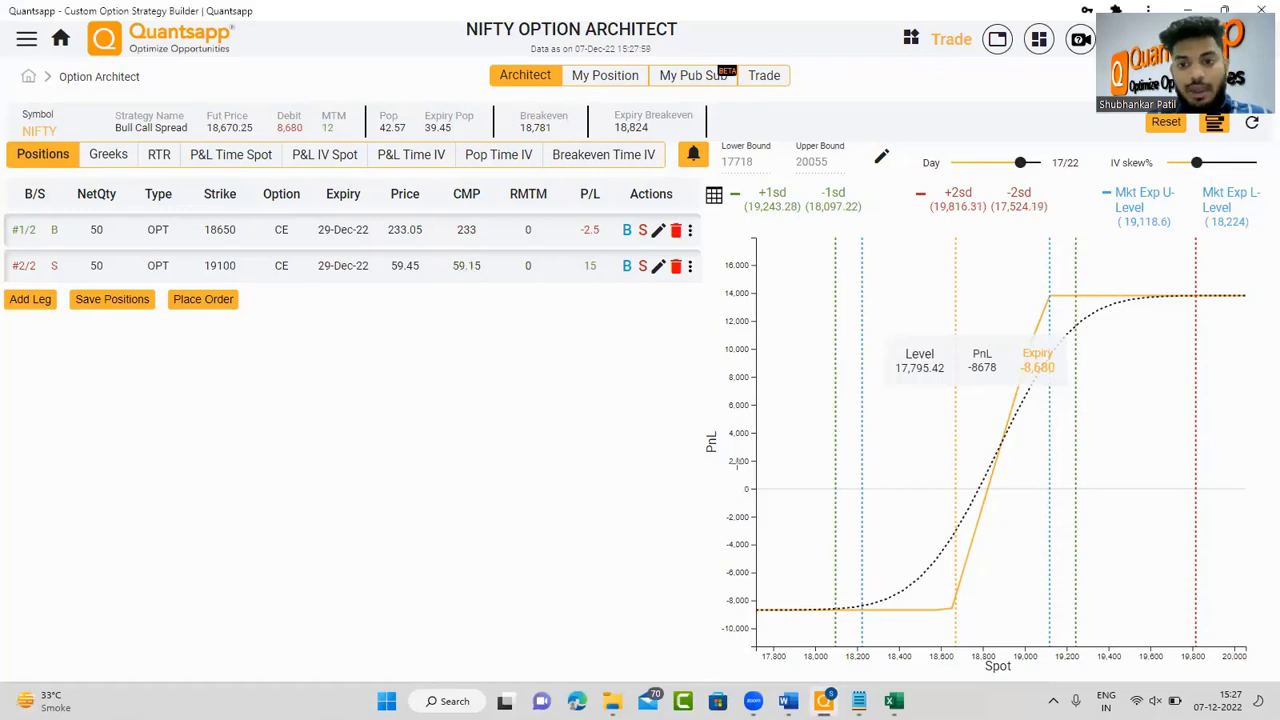
{"action": "mouse_move", "coordinate": [924, 545]}
{"action": "left_mouse_down"}
{"action": "mouse_move", "coordinate": [773, 567]}
{"action": "mouse_move", "coordinate": [882, 581]}
{"action": "left_mouse_up"}
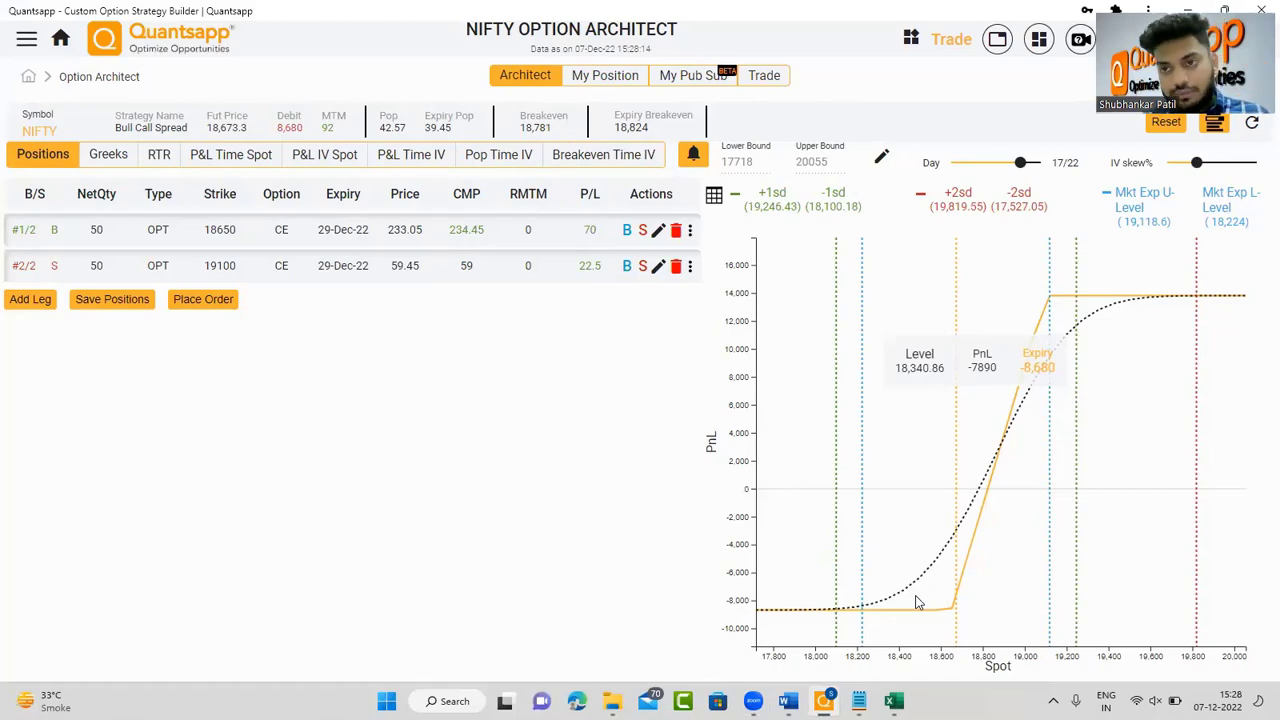
{"action": "key", "text": "alt+Tab"}
{"action": "key", "text": "alt+Tab"}
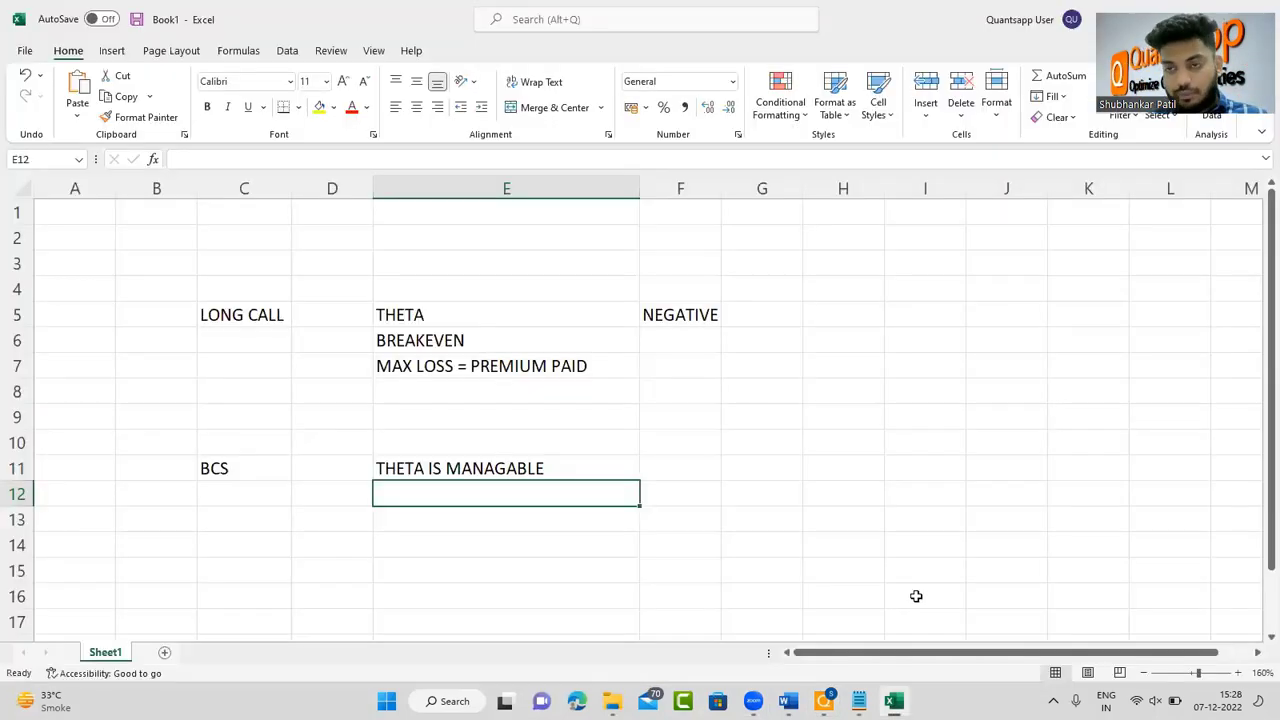
- Enter the note 'BCS= TIME' in cell H11
{"action": "key", "text": "Right"}
{"action": "key", "text": "Left"}
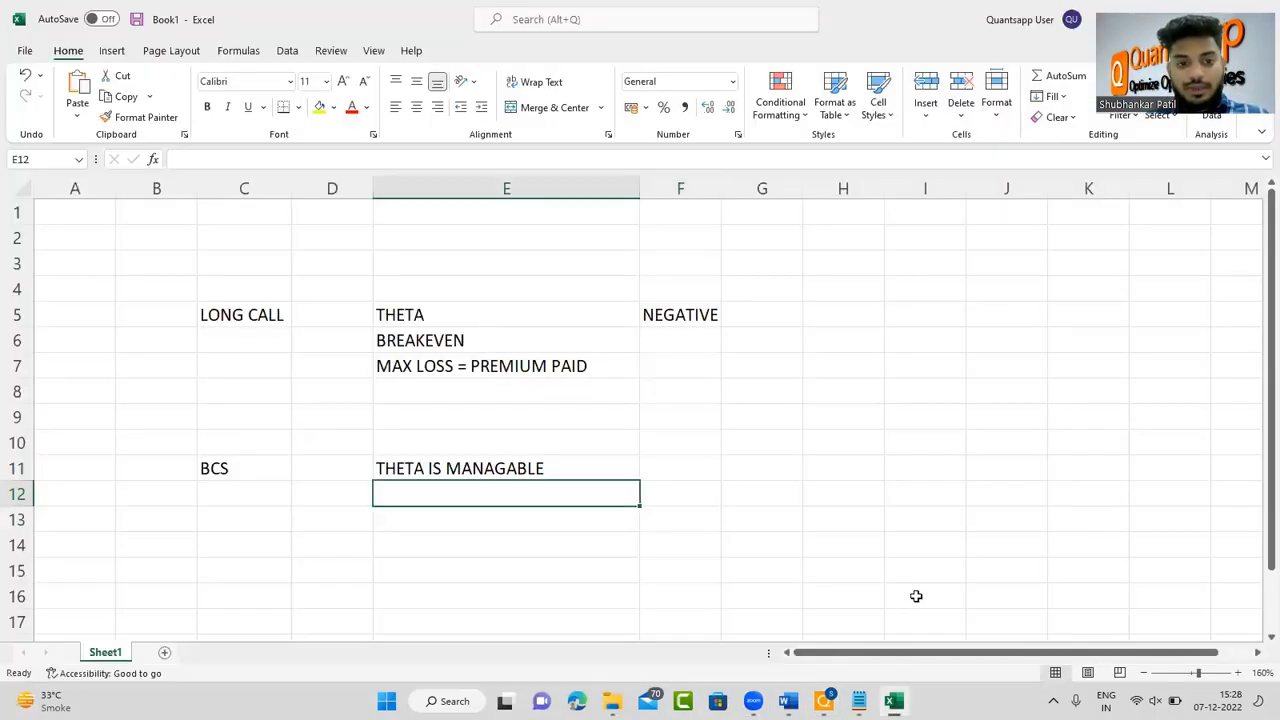
{"action": "key", "text": "Right"}
{"action": "key", "text": "Right"}
{"action": "key", "text": "Up"}
{"action": "key", "text": "Left"}
{"action": "key", "text": "Right"}
{"action": "key", "text": "Right"}
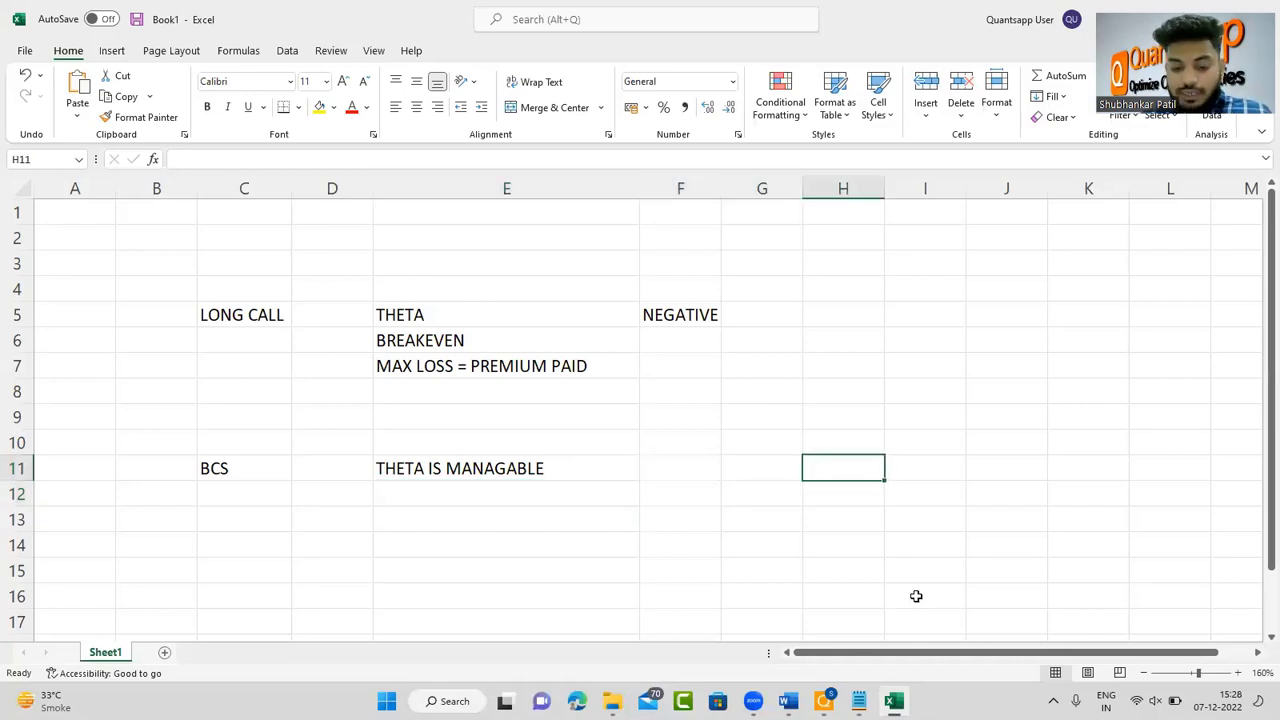
{"action": "type", "text": "BCS"}
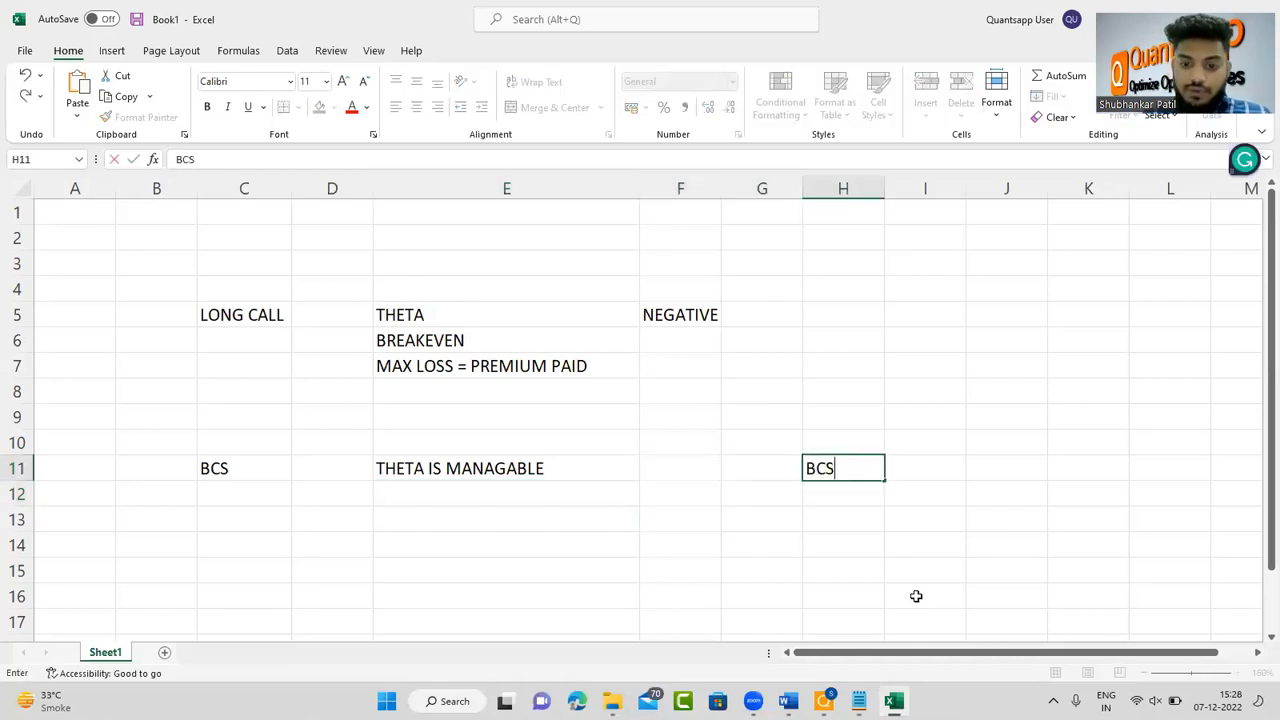
{"action": "type", "text": "= TIME"}
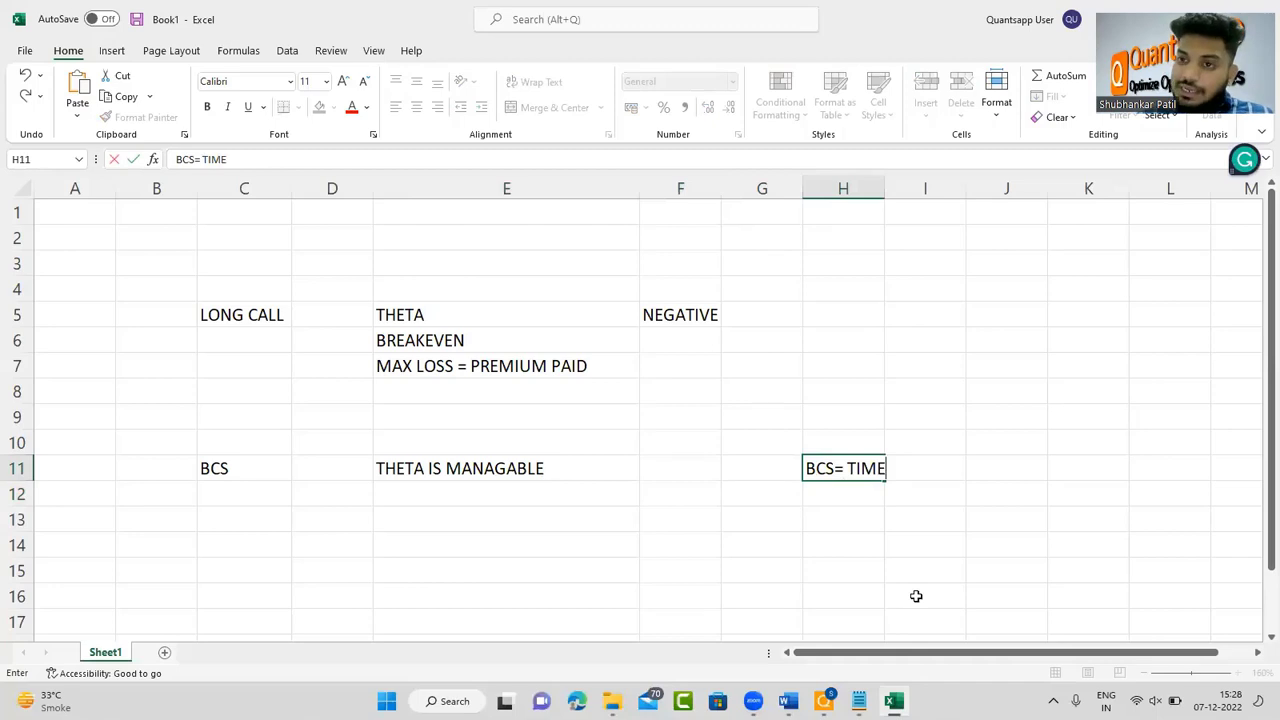
{"action": "key", "text": "Return"}
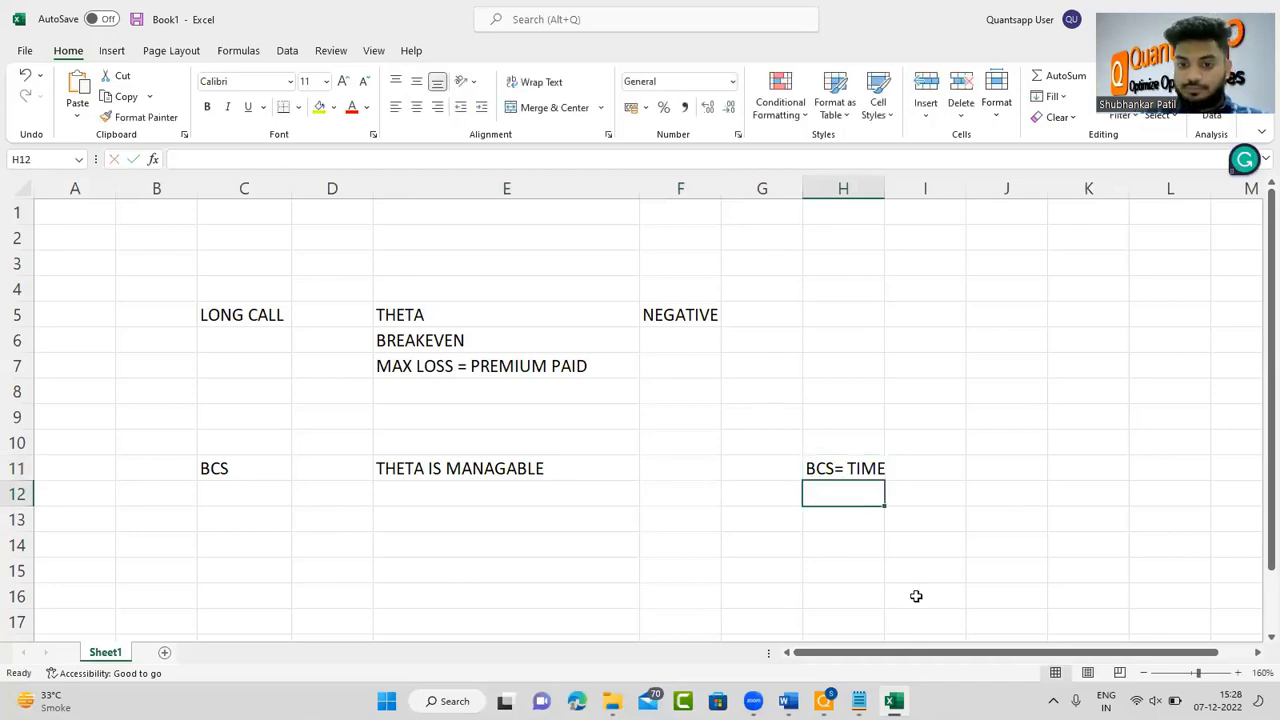
- Widen column H slightly, reselect the H11 note, and switch back to Quantsapp
{"action": "left_click_drag", "start_coordinate": [884, 188], "coordinate": [892, 188]}
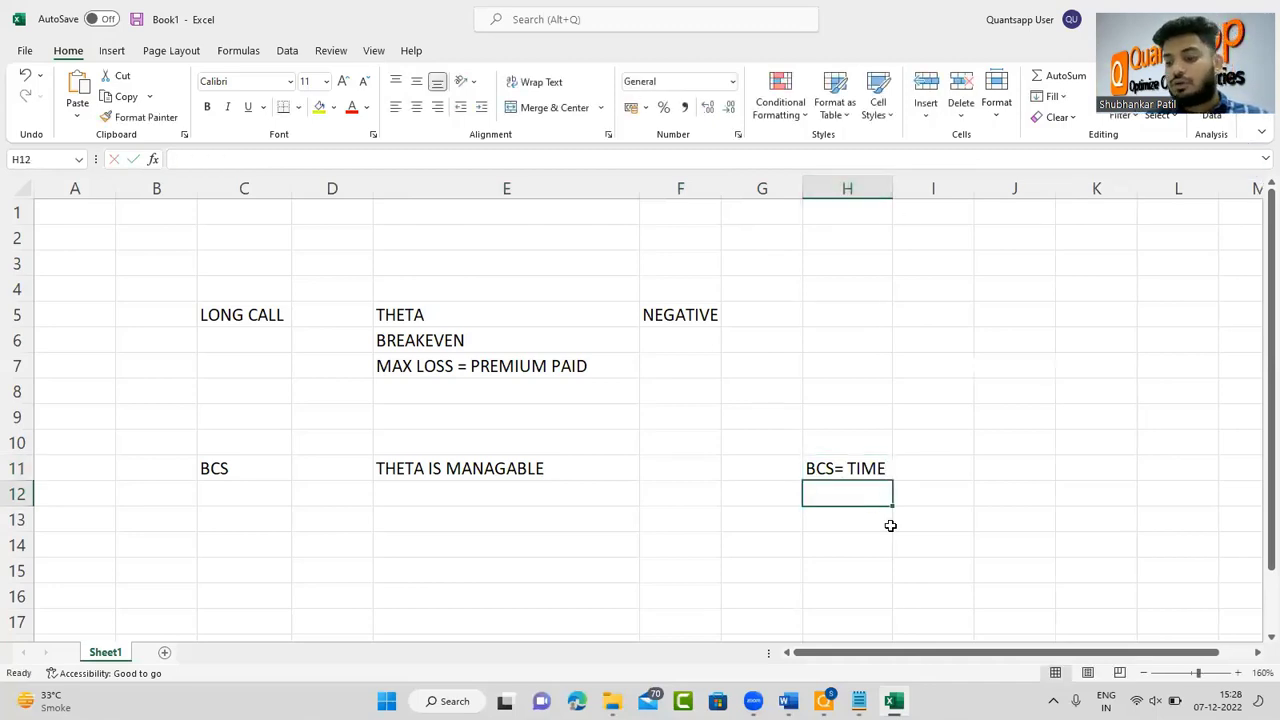
{"action": "left_click", "coordinate": [833, 470]}
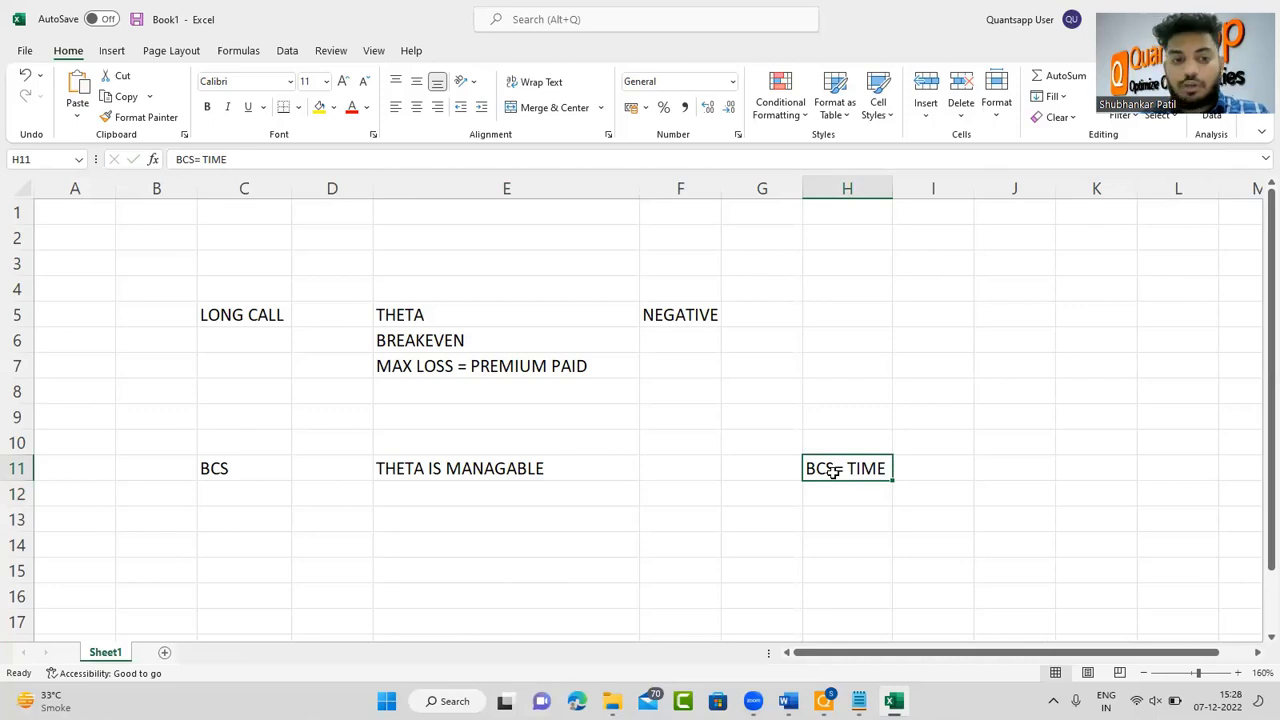
{"action": "key", "text": "Left"}
{"action": "key", "text": "Left"}
{"action": "key", "text": "Left"}
{"action": "key", "text": "Left"}
{"action": "key", "text": "Left"}
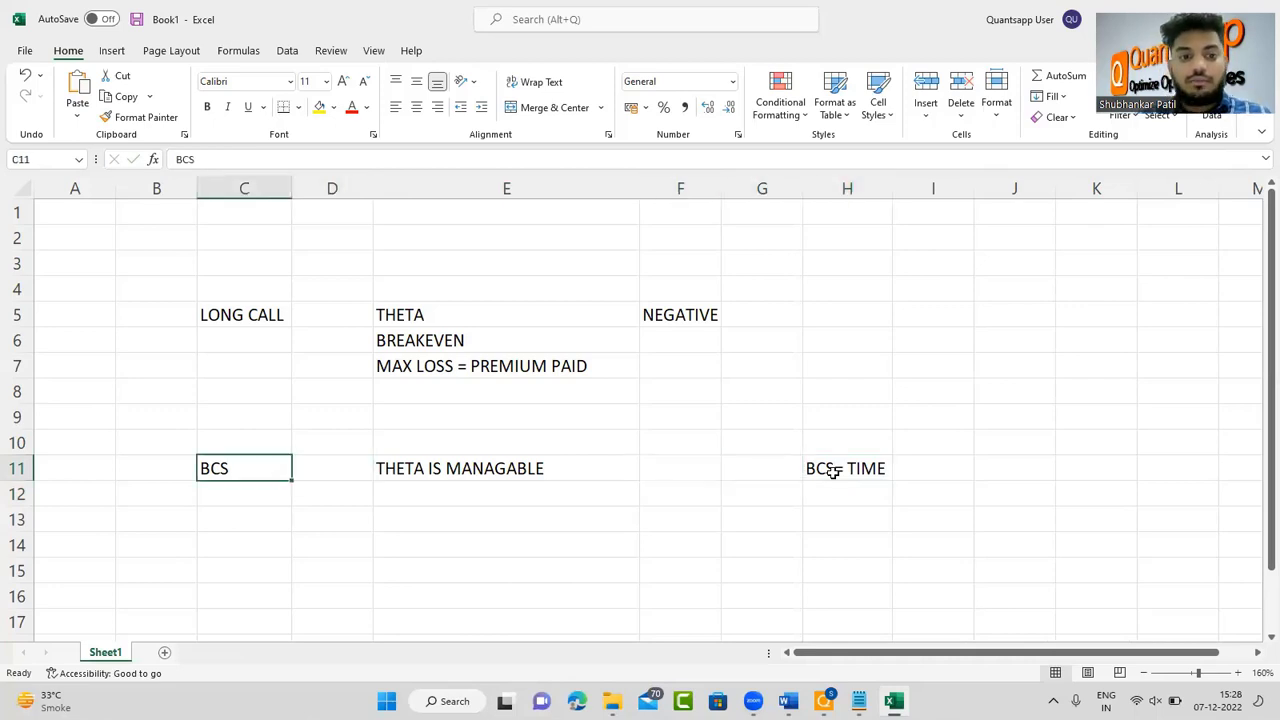
{"action": "key", "text": "Down"}
{"action": "key", "text": "Down"}
{"action": "key", "text": "Down"}
{"action": "key", "text": "alt+Tab"}
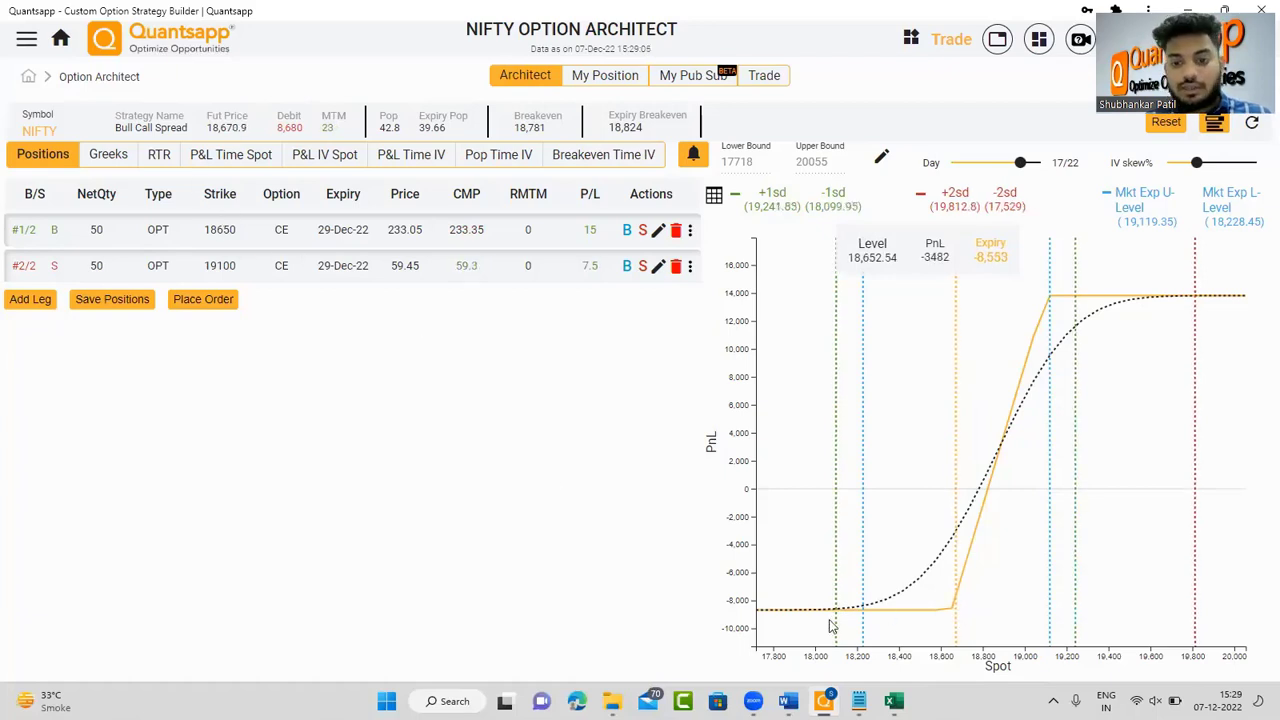
- Type 'MAX LOSS START = BOUGHT CALL' into cell E12 under the theta note
{"action": "key", "text": "alt+Tab"}
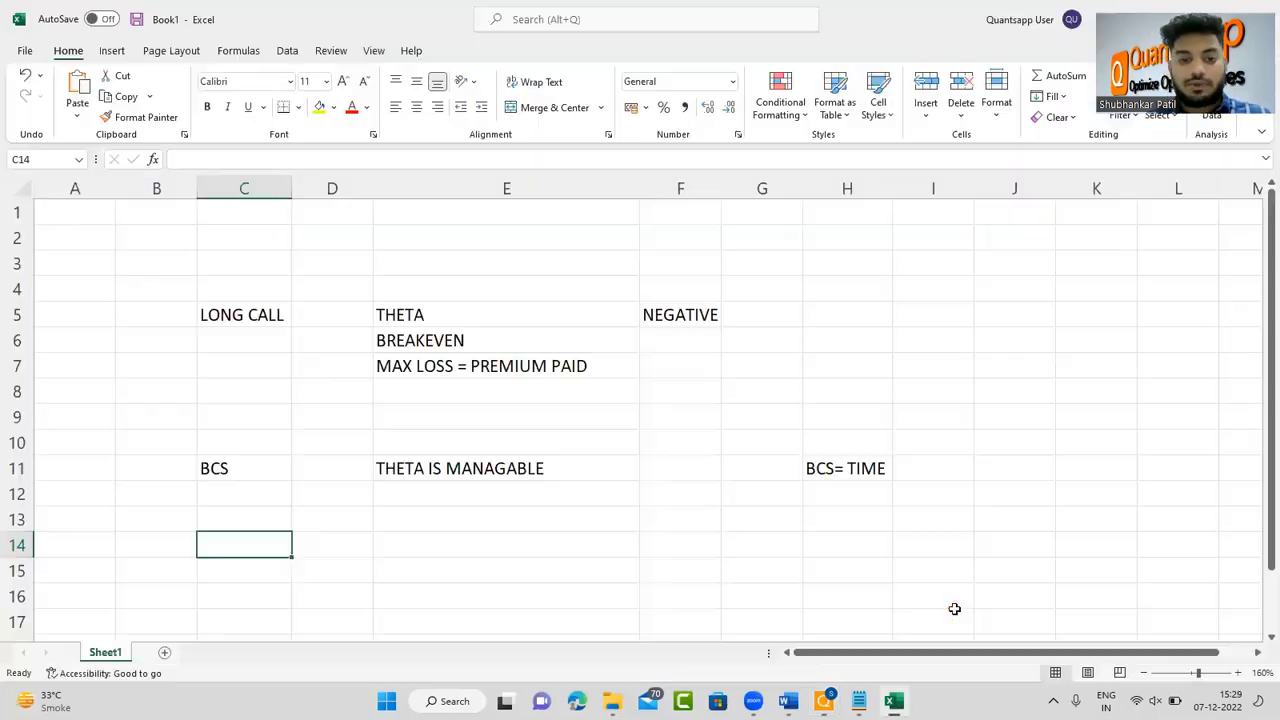
{"action": "key", "text": "Up"}
{"action": "key", "text": "Right"}
{"action": "key", "text": "Left"}
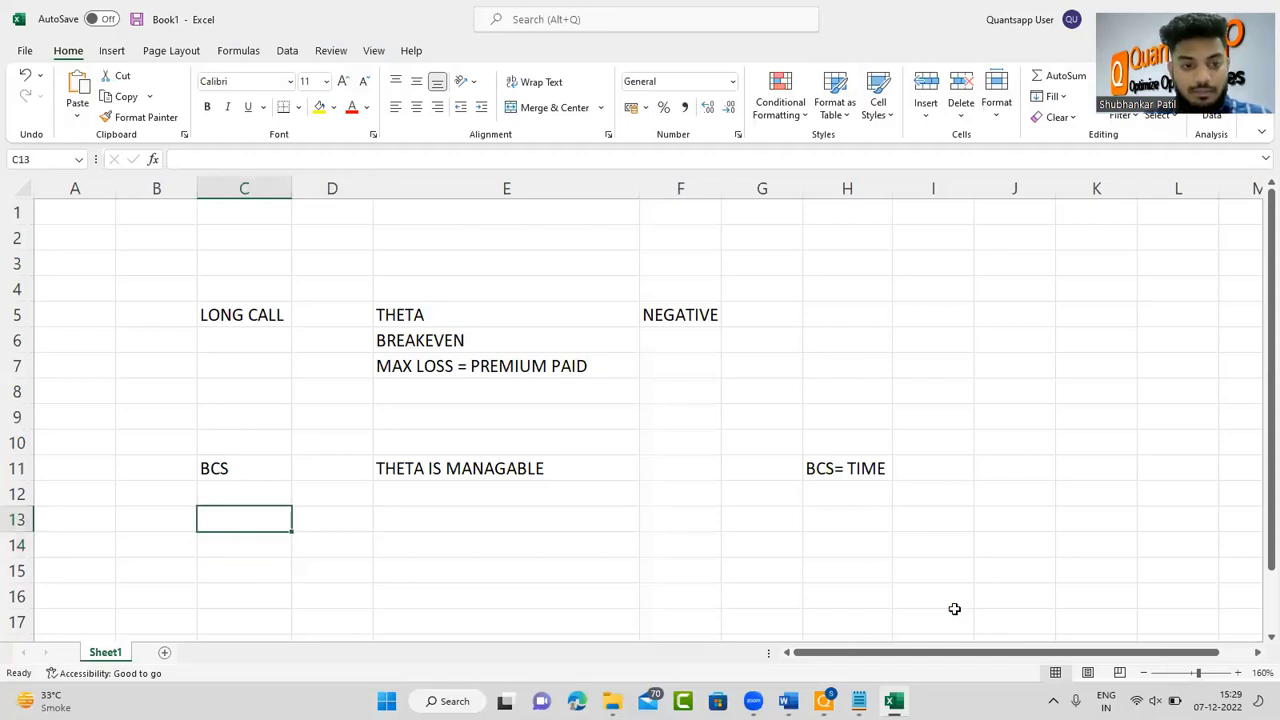
{"action": "key", "text": "Right"}
{"action": "key", "text": "Right"}
{"action": "key", "text": "Up"}
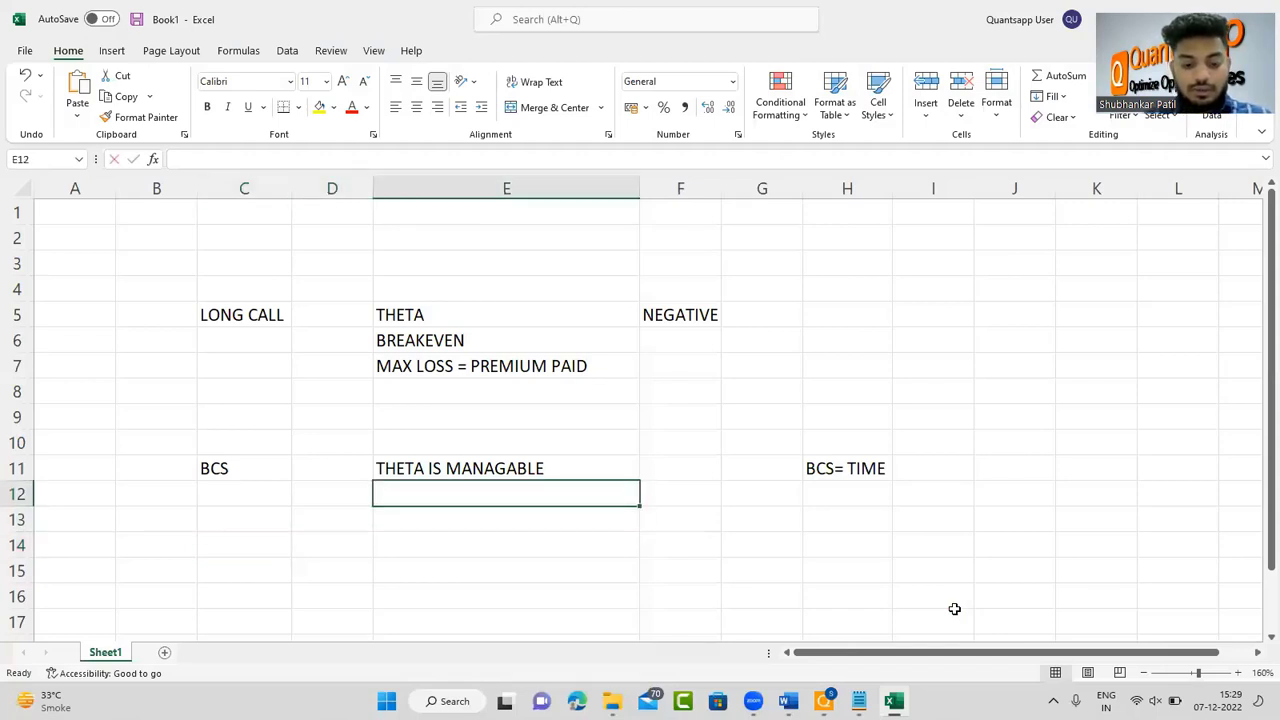
{"action": "type", "text": "MAX LOSS"}
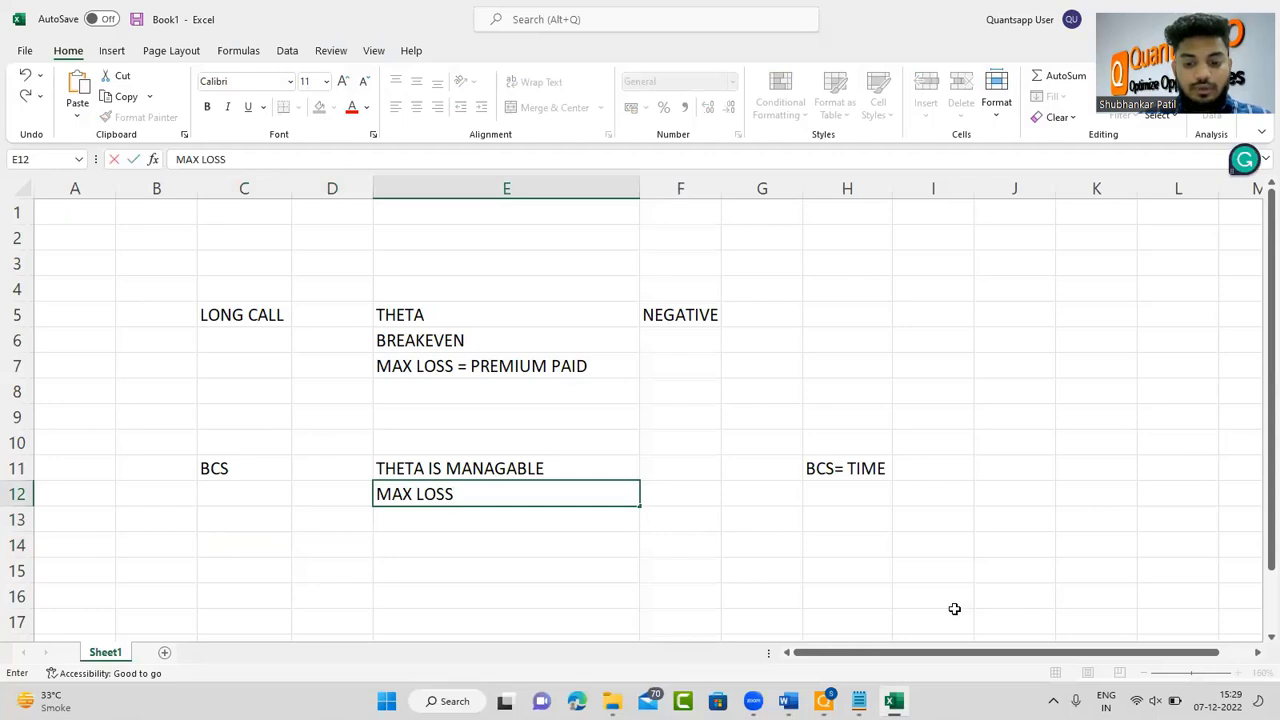
{"action": "type", "text": " START -"}
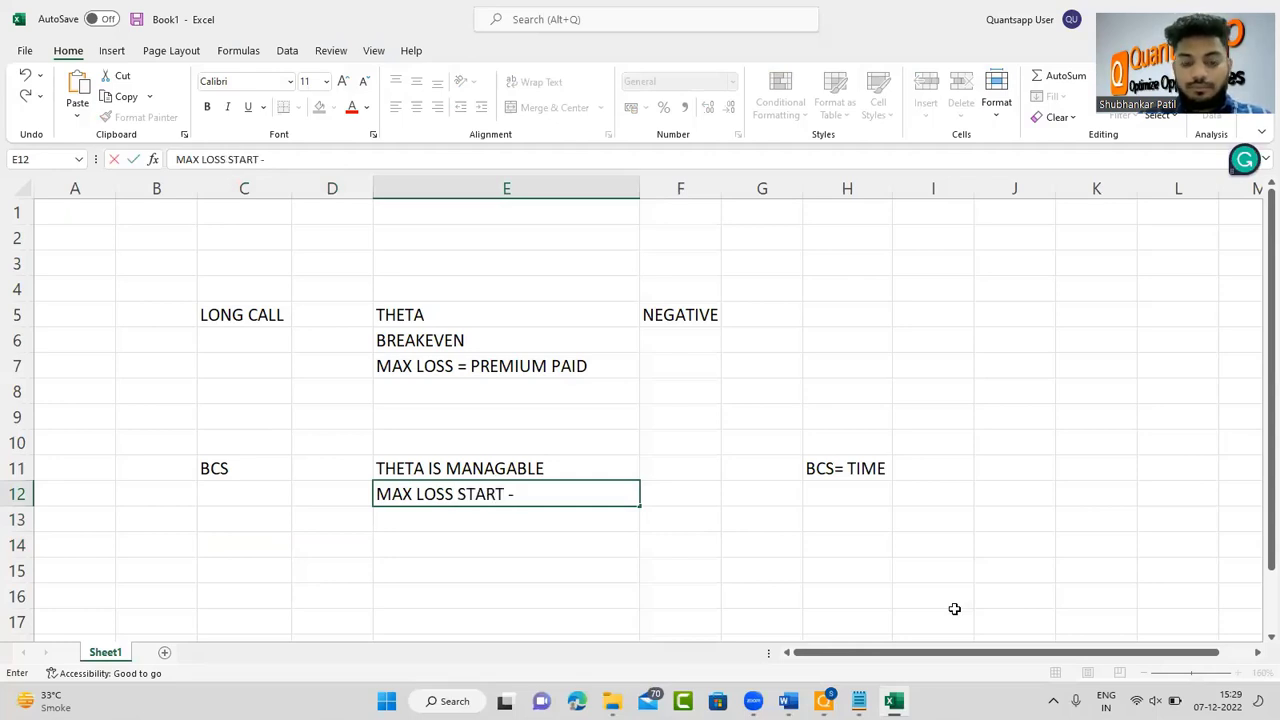
{"action": "key", "text": "BackSpace"}
{"action": "type", "text": "="}
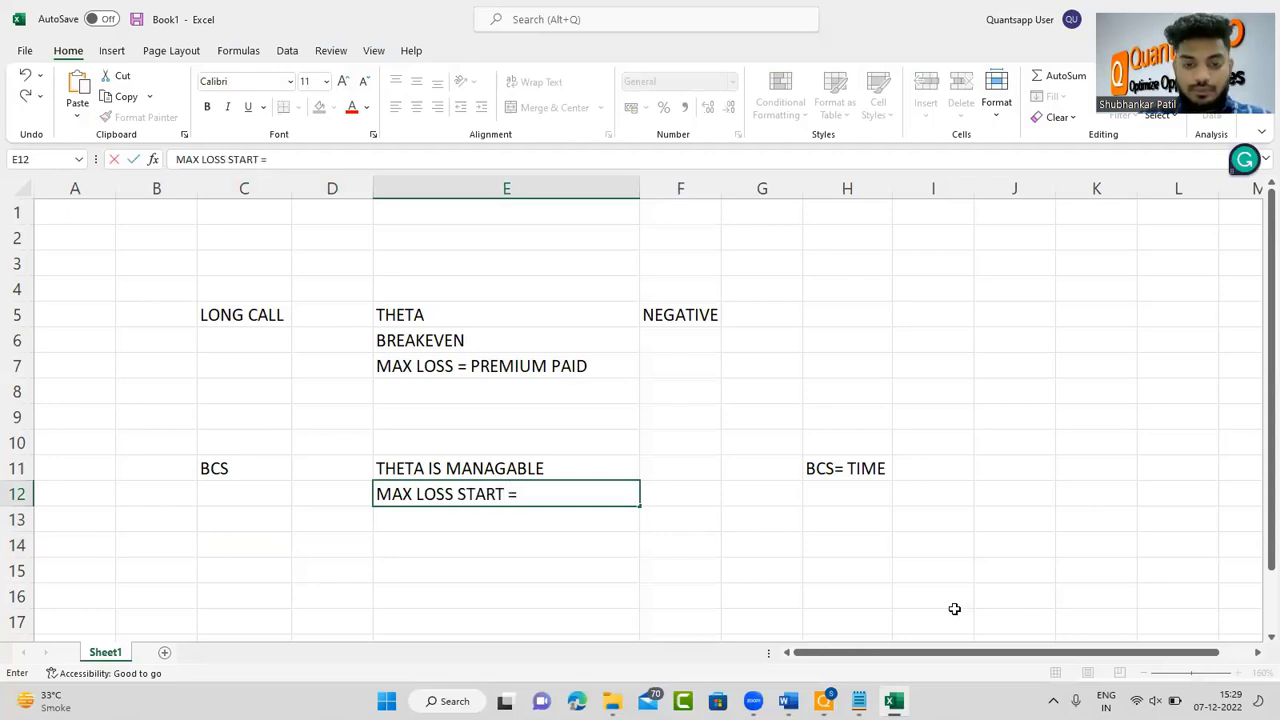
{"action": "type", "text": " BOU"}
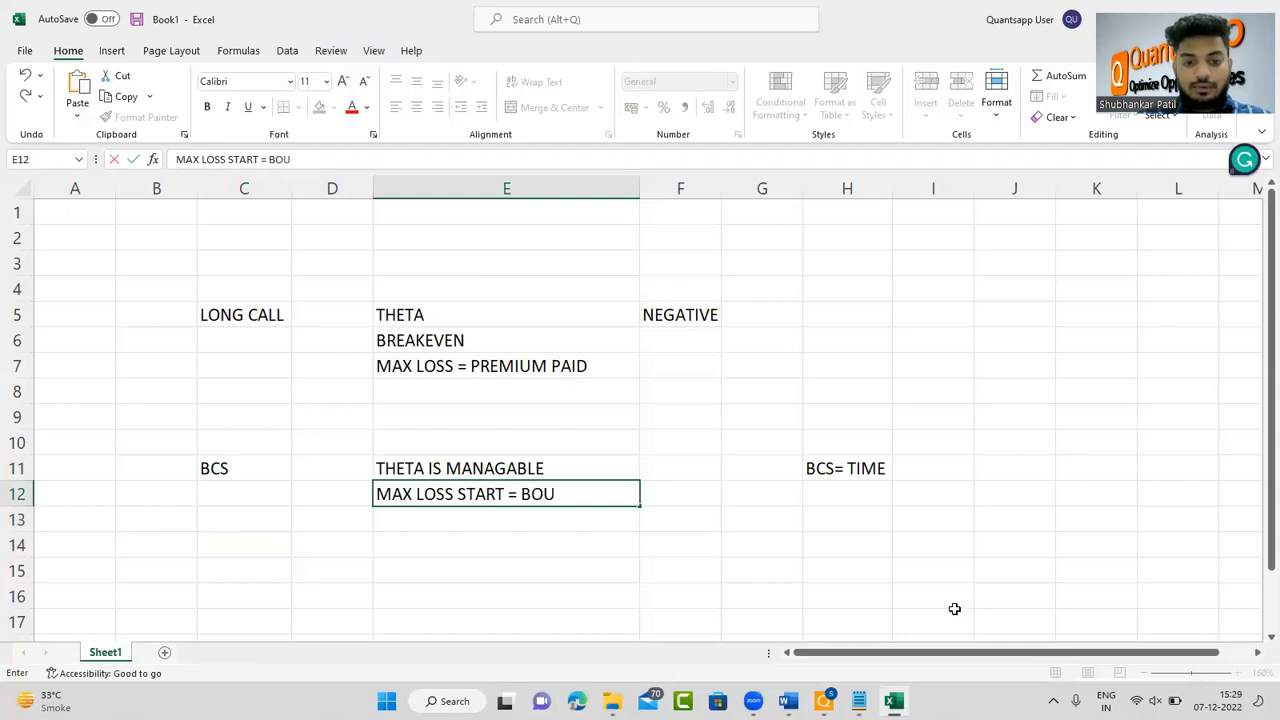
{"action": "type", "text": "GHT CALL"}
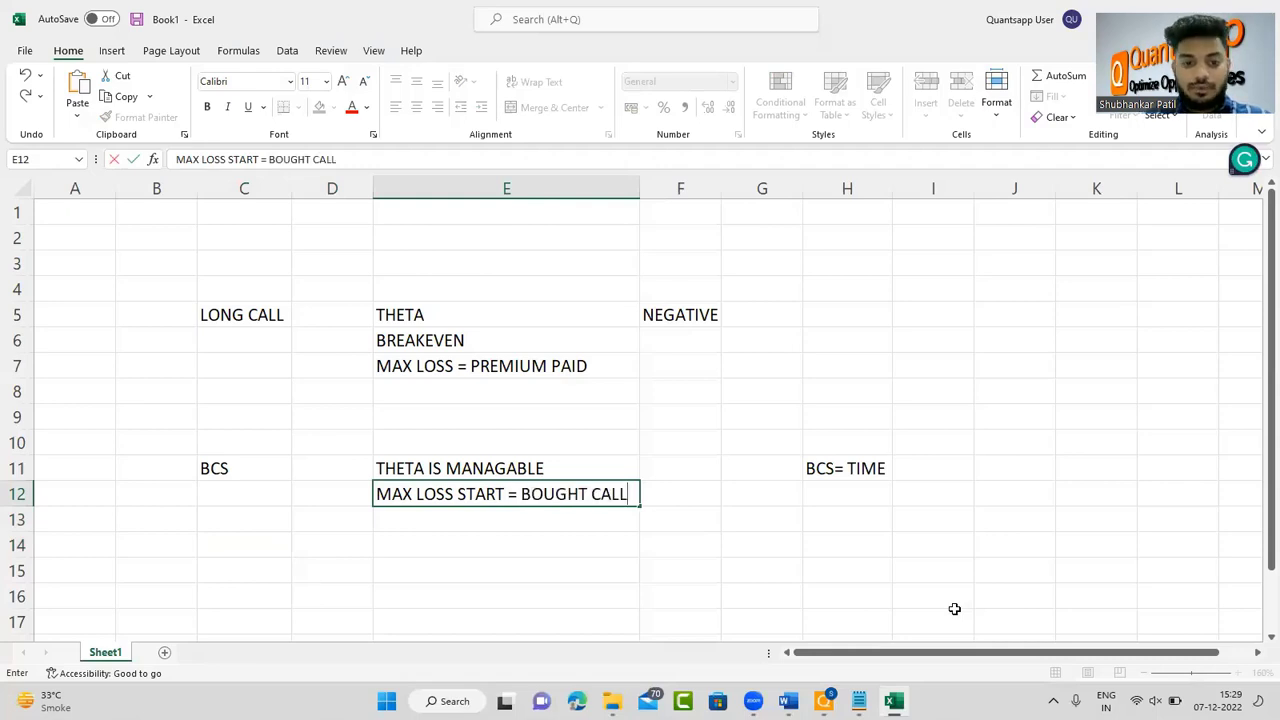
{"action": "key", "text": "Return"}
{"action": "key", "text": "alt+Tab"}
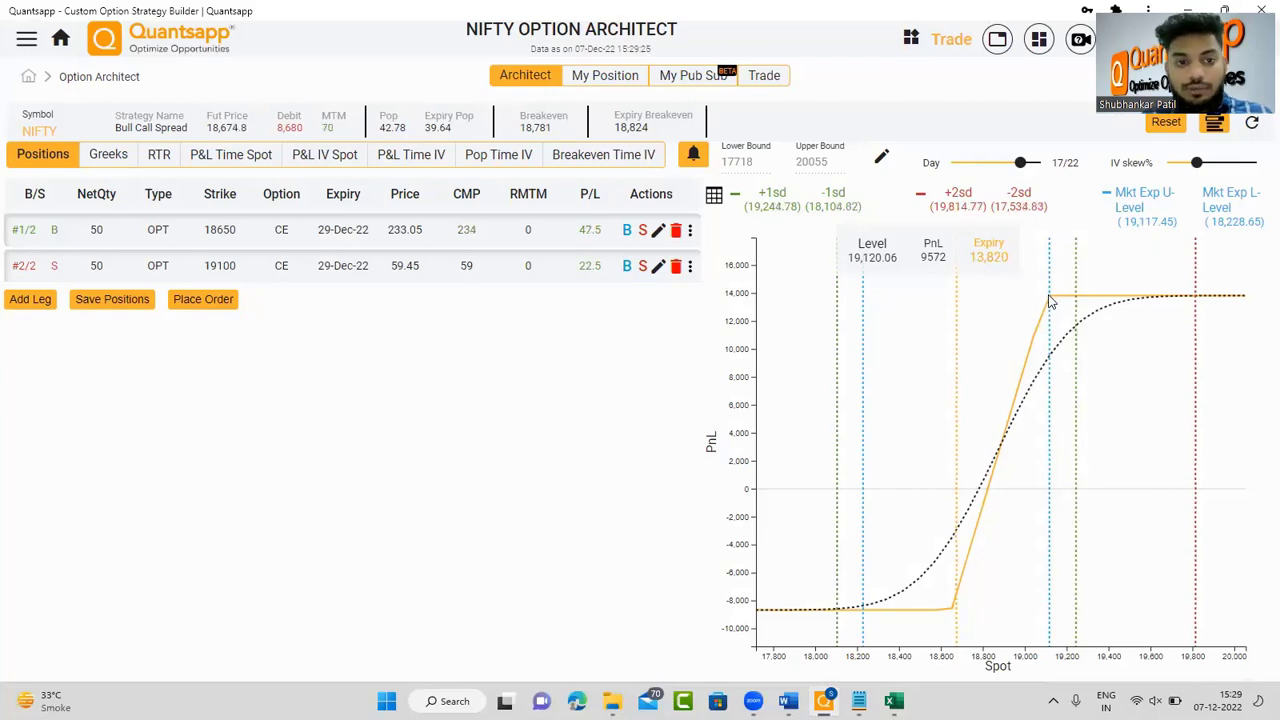
- Enter 'MAX PROFIT START = SOLD CALL' in cell E13 below the max loss note
{"action": "key", "text": "alt+Tab"}
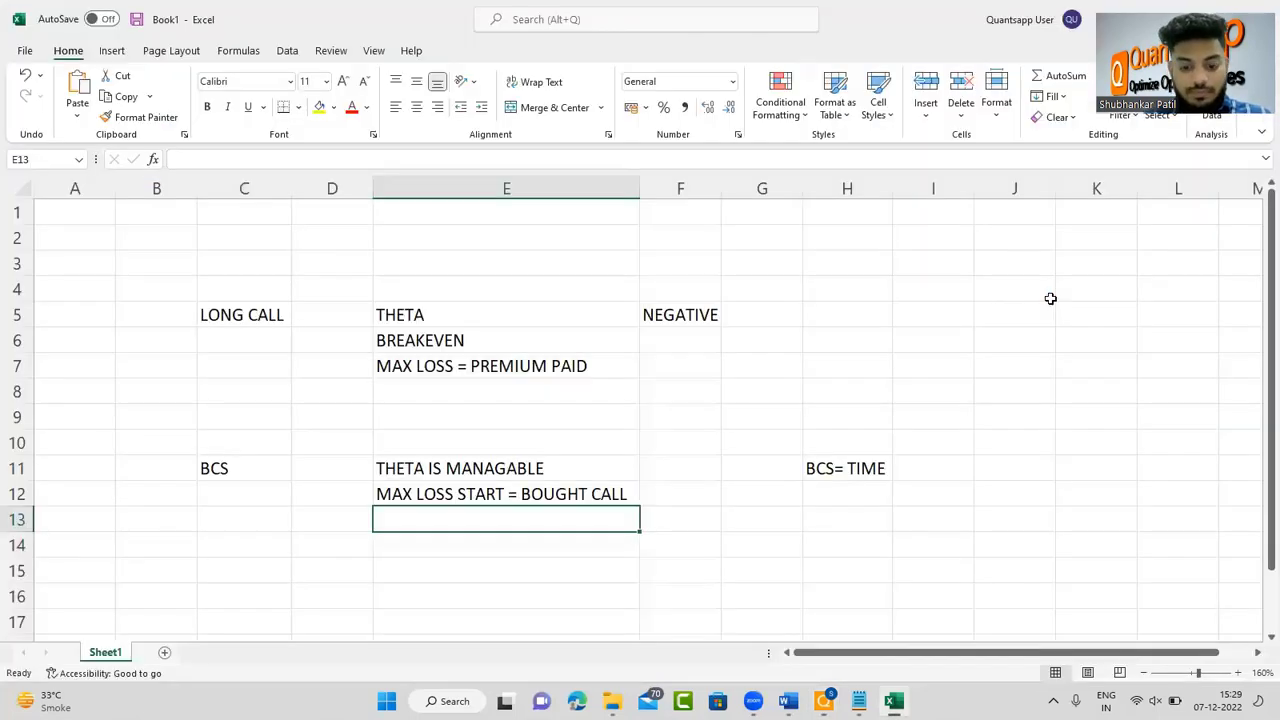
{"action": "type", "text": "MAX PRO"}
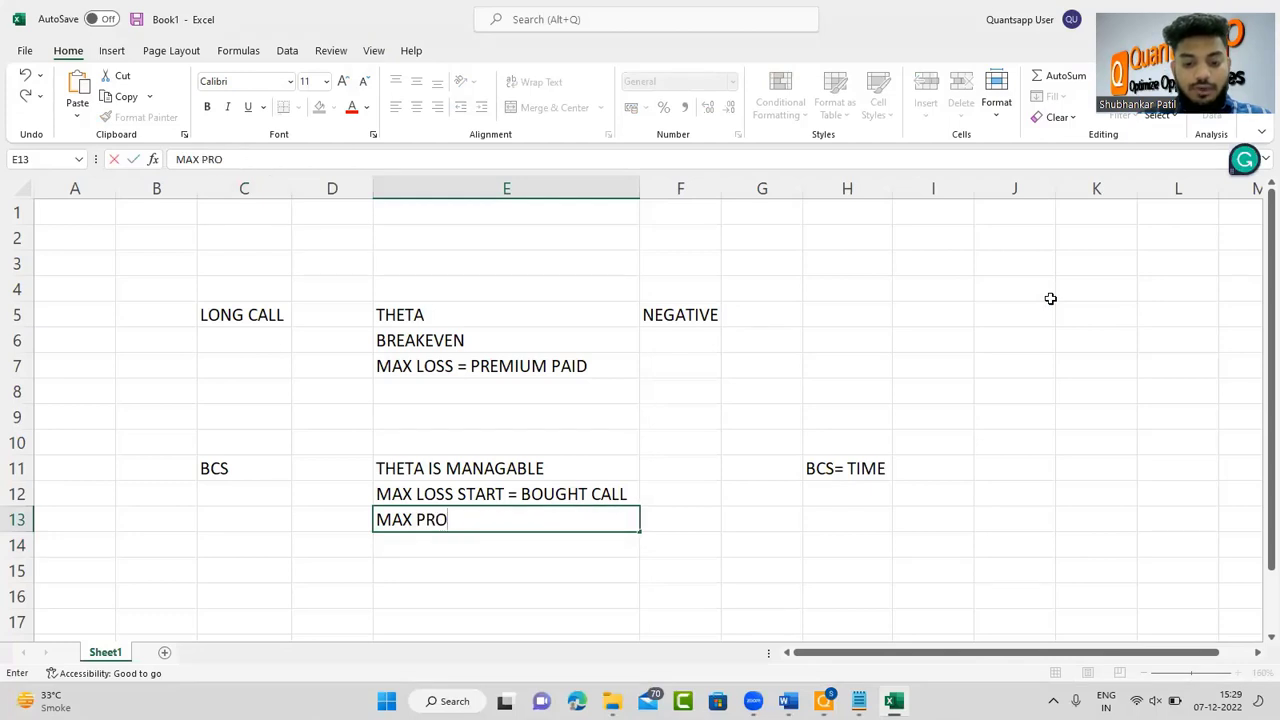
{"action": "type", "text": "FIT START"}
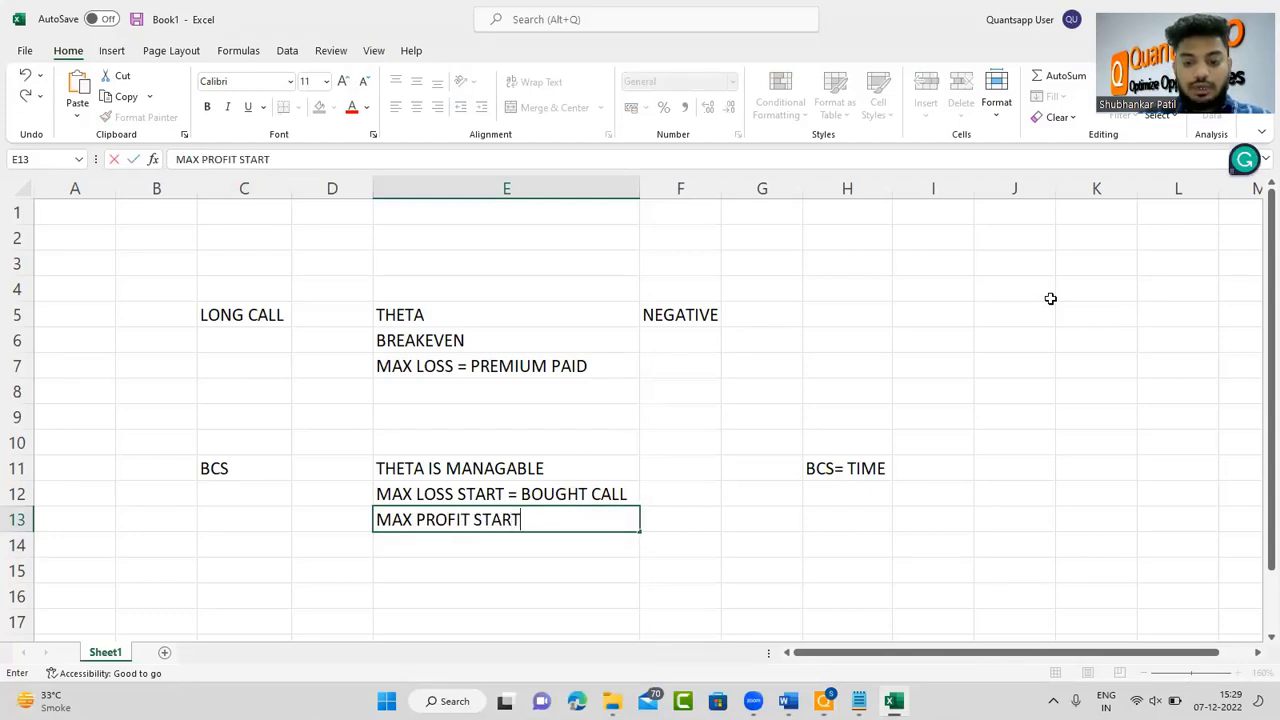
{"action": "type", "text": " = SOLD CALL"}
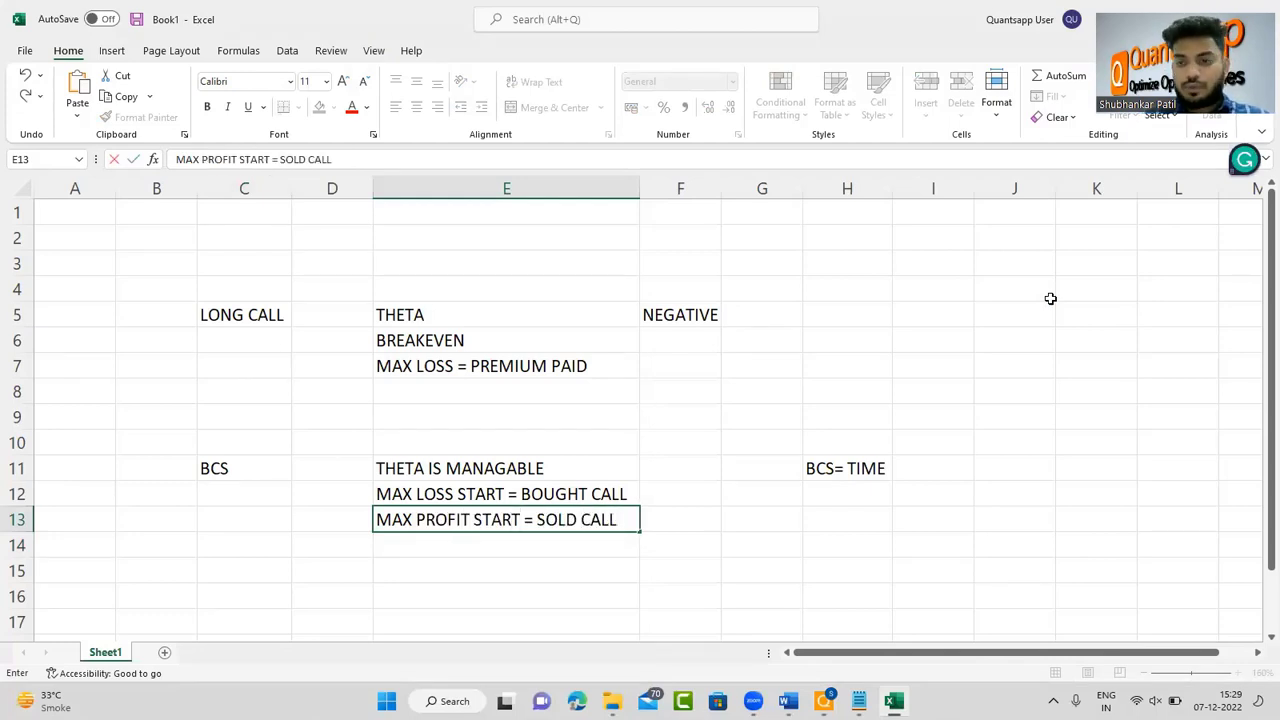
{"action": "key", "text": "Return"}
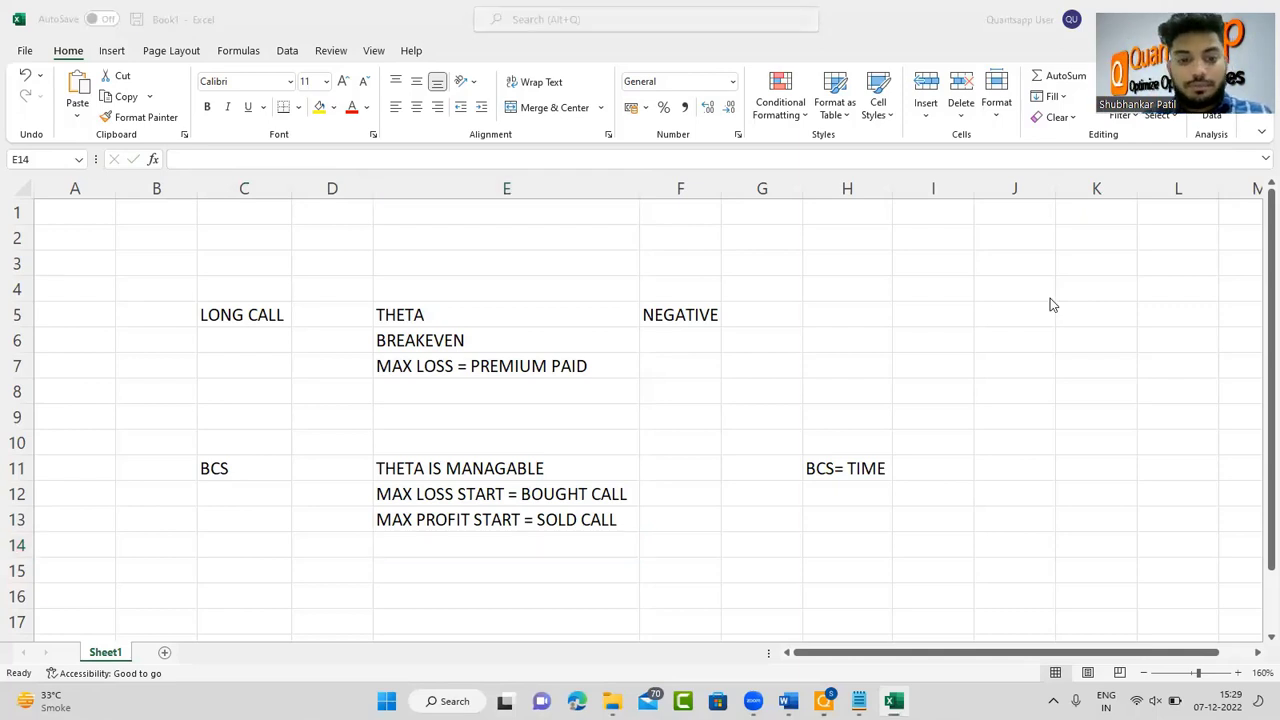
{"action": "key", "text": "alt+Tab"}
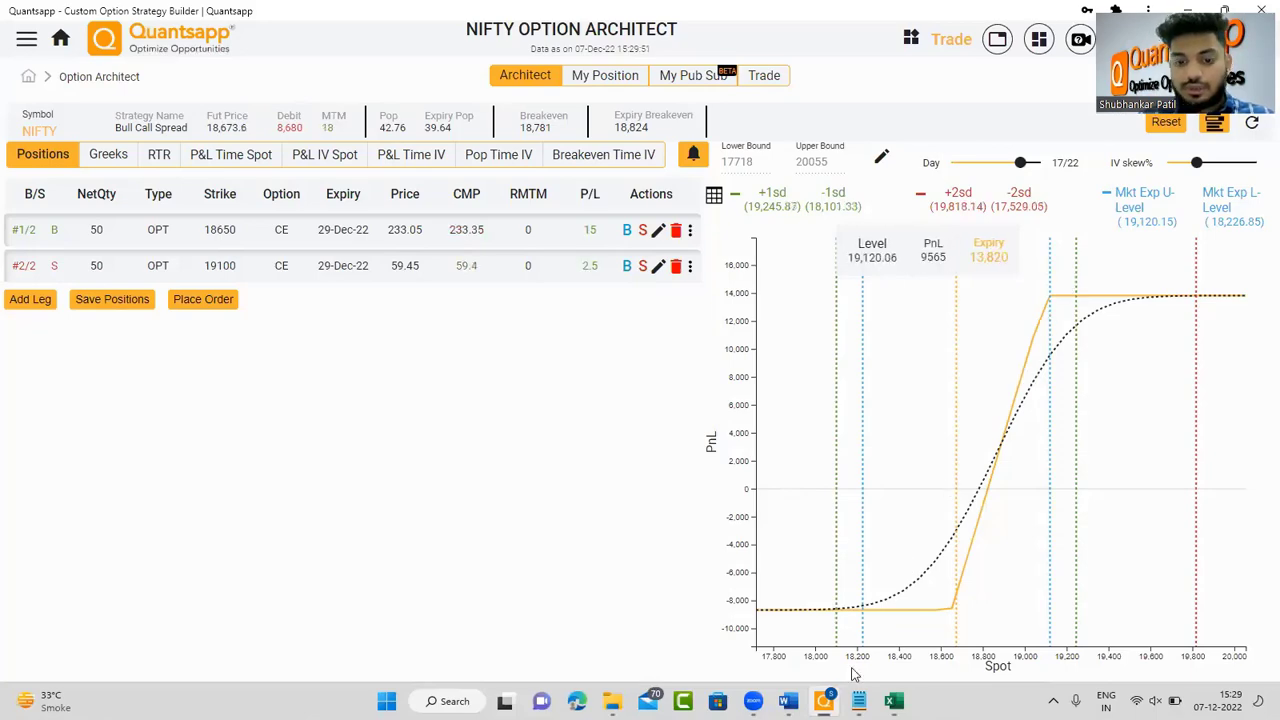
- Launch the Calculator app from Windows search
{"action": "left_click", "coordinate": [450, 701]}
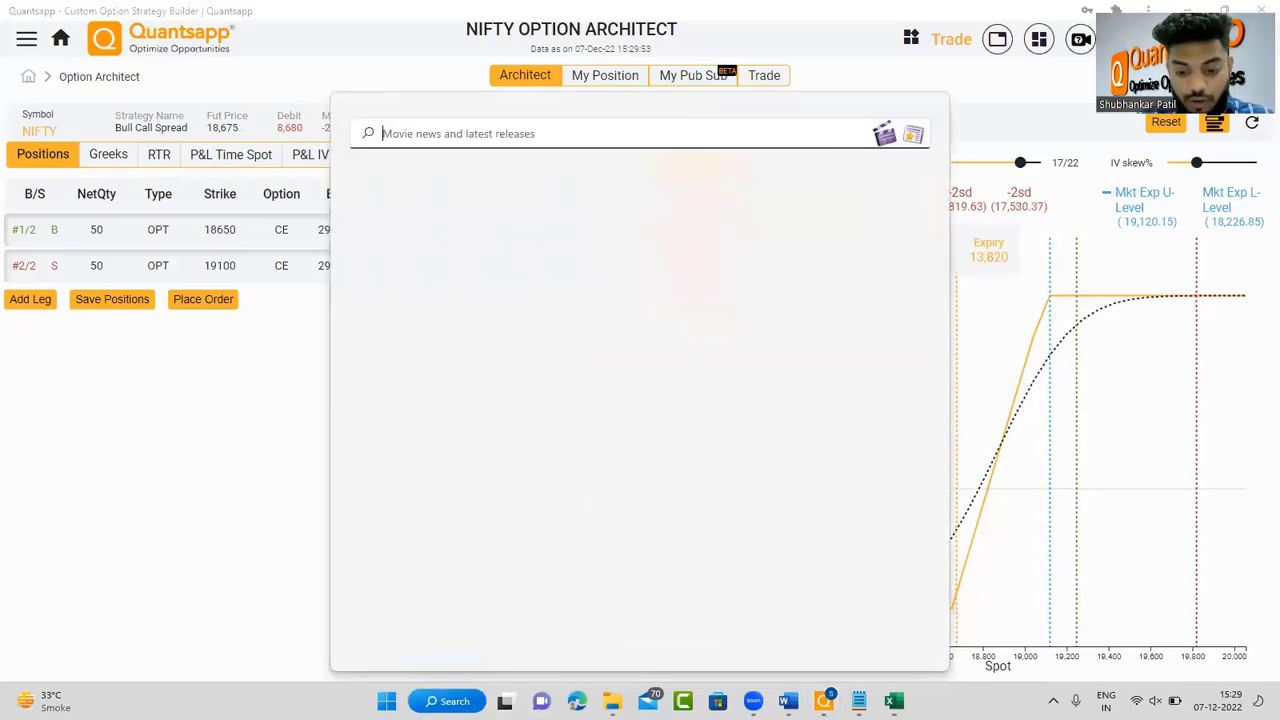
{"action": "type", "text": "CAL"}
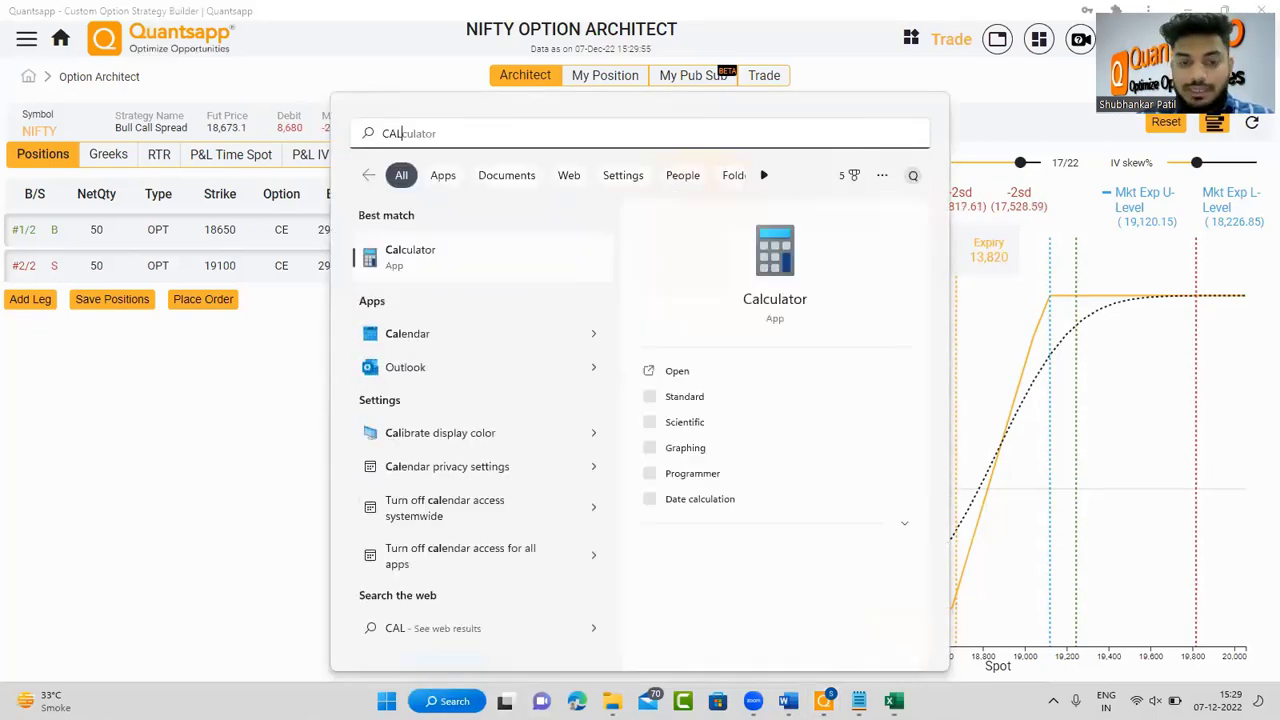
{"action": "key", "text": "Return"}
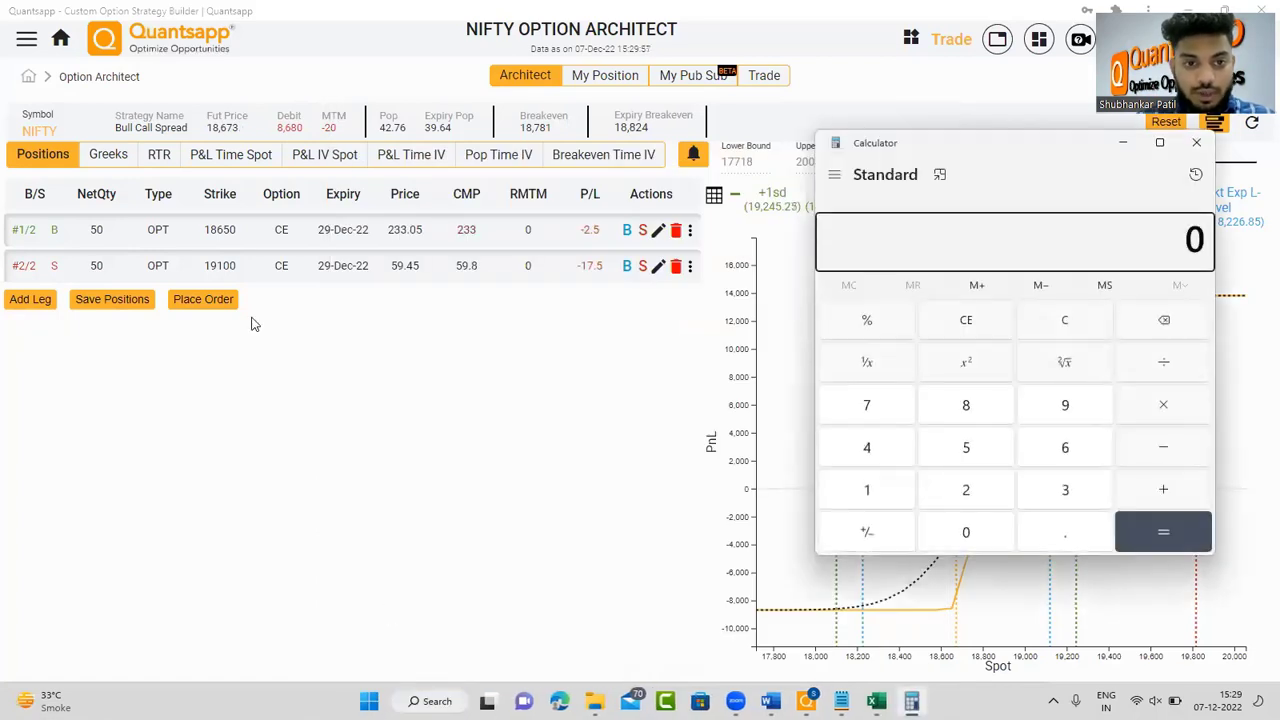
- Compute 233 − 59.45 = 173.55, then multiply by 50 to get 8,677.5
{"action": "type", "text": "233"}
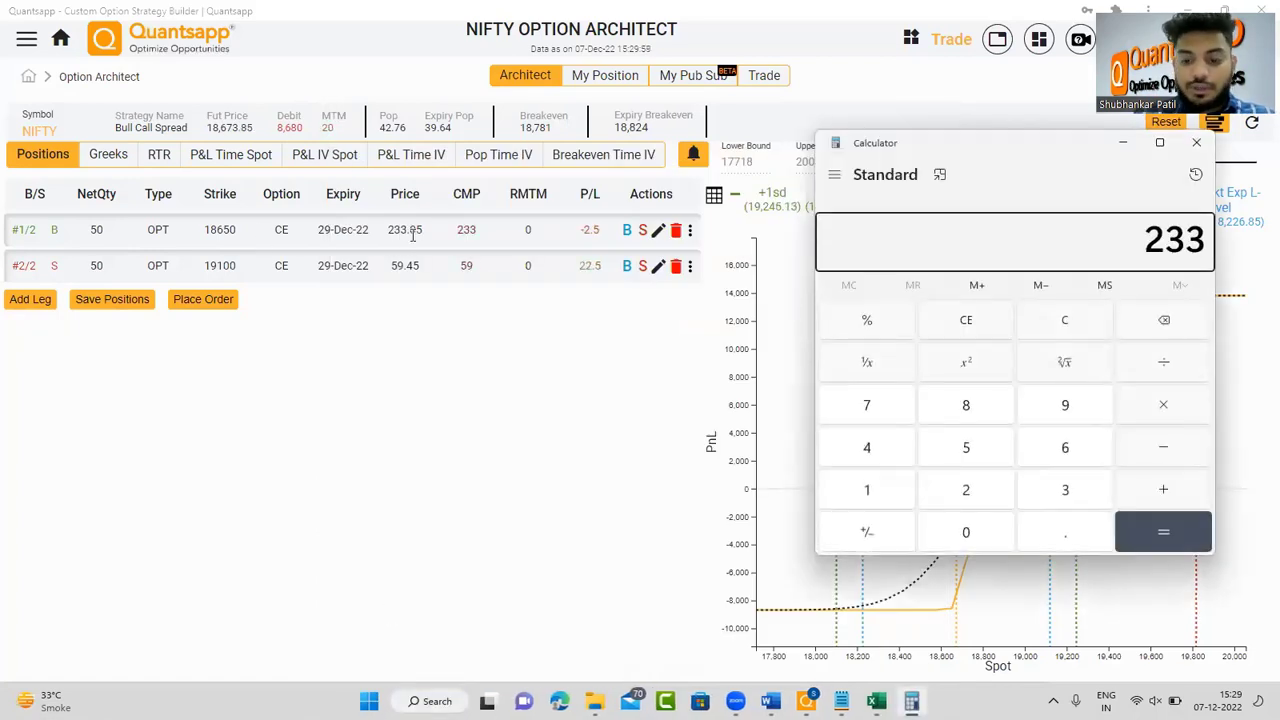
{"action": "key", "text": "minus"}
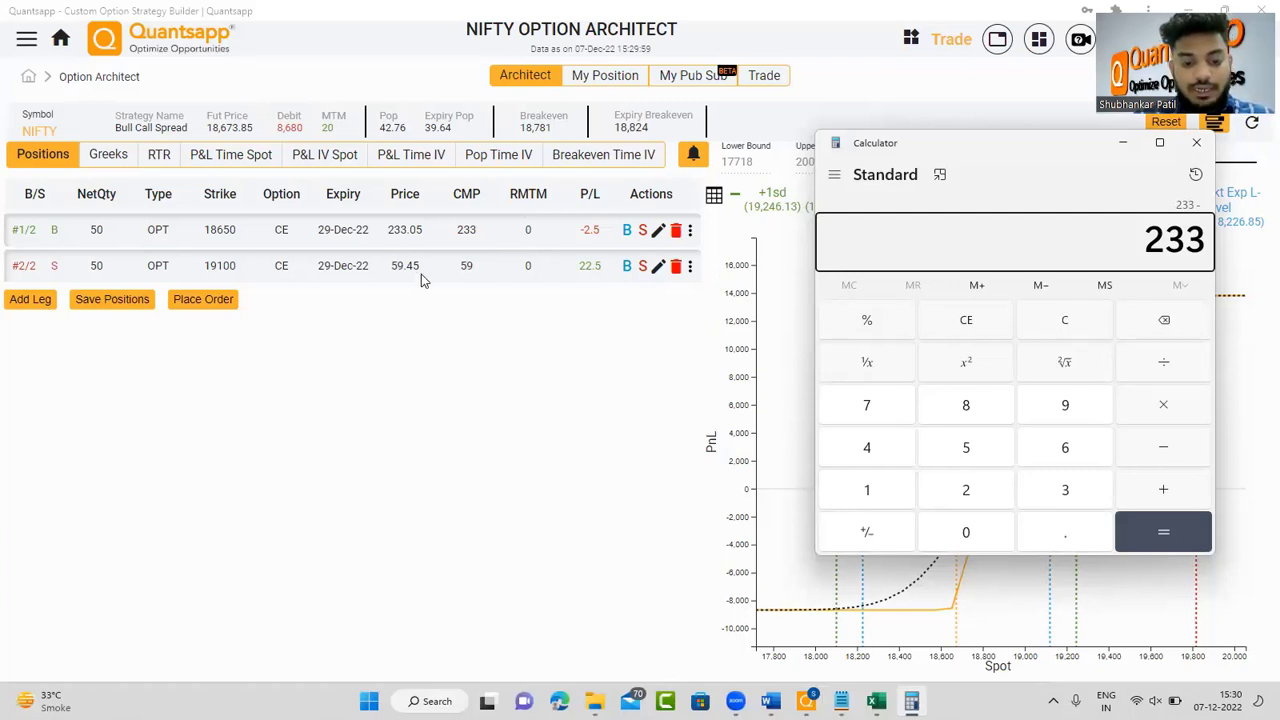
{"action": "type", "text": "59.45"}
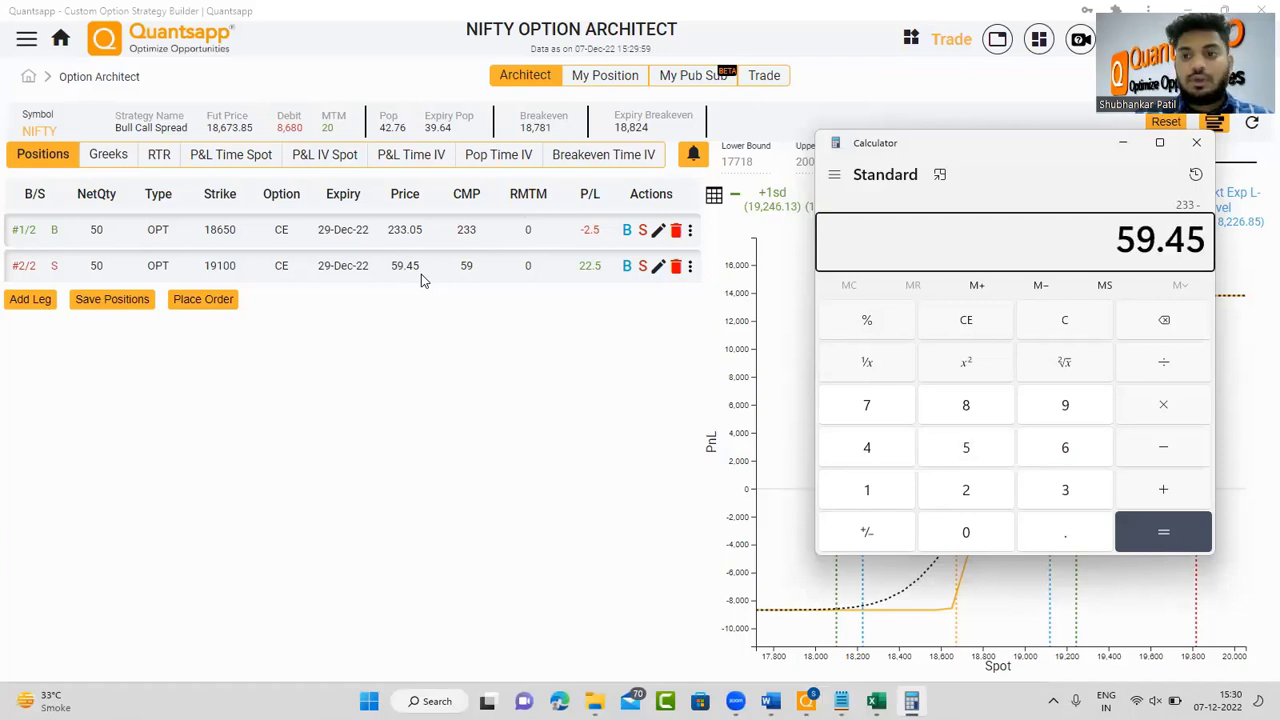
{"action": "key", "text": "Return"}
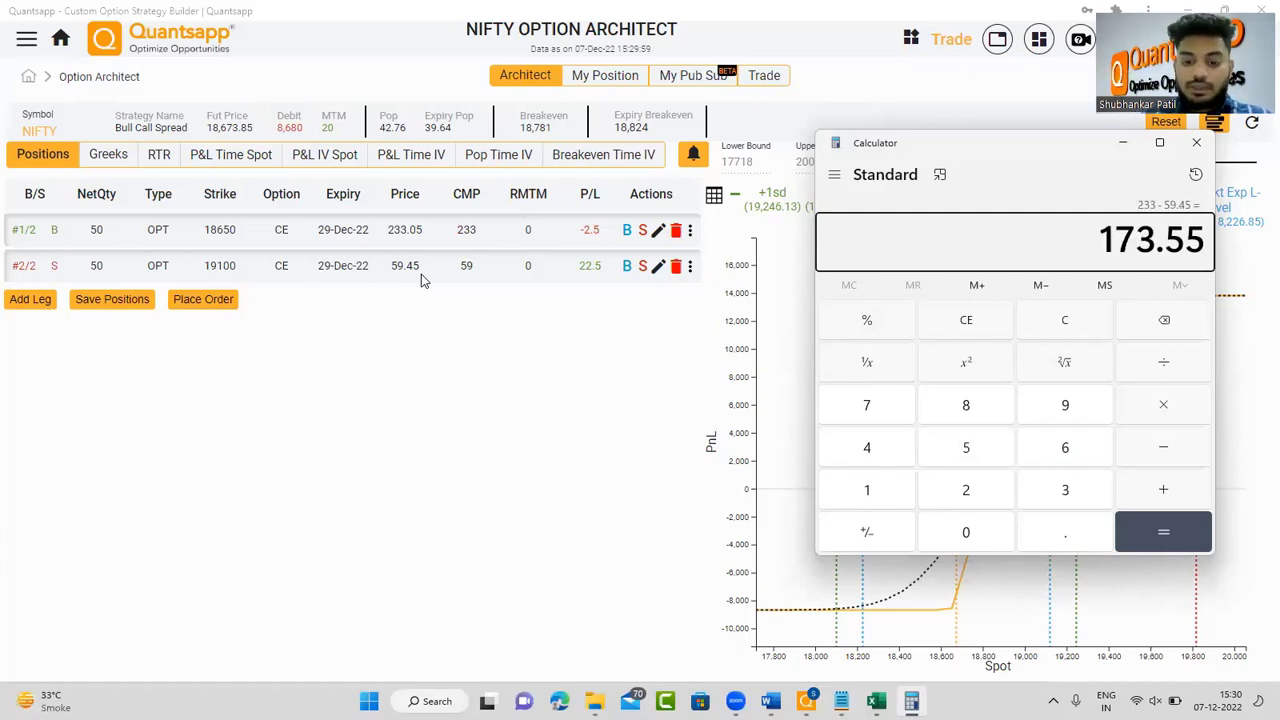
{"action": "type", "text": "*50"}
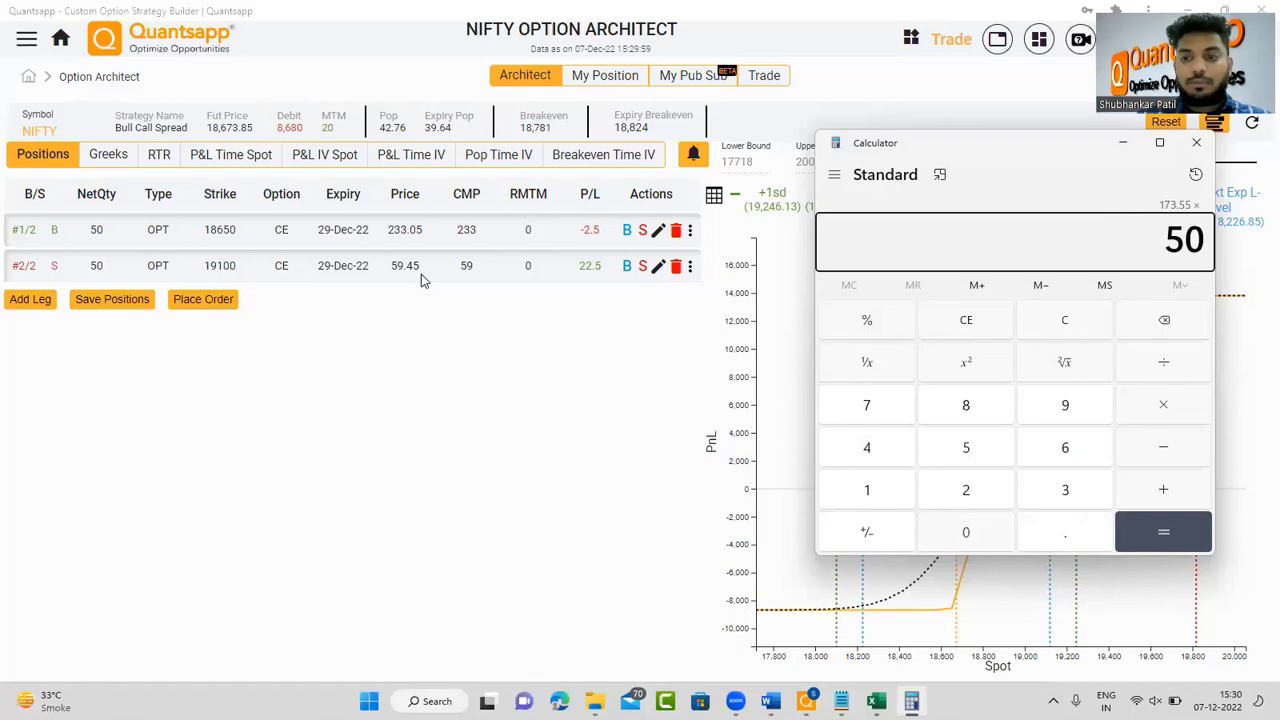
{"action": "key", "text": "Return"}
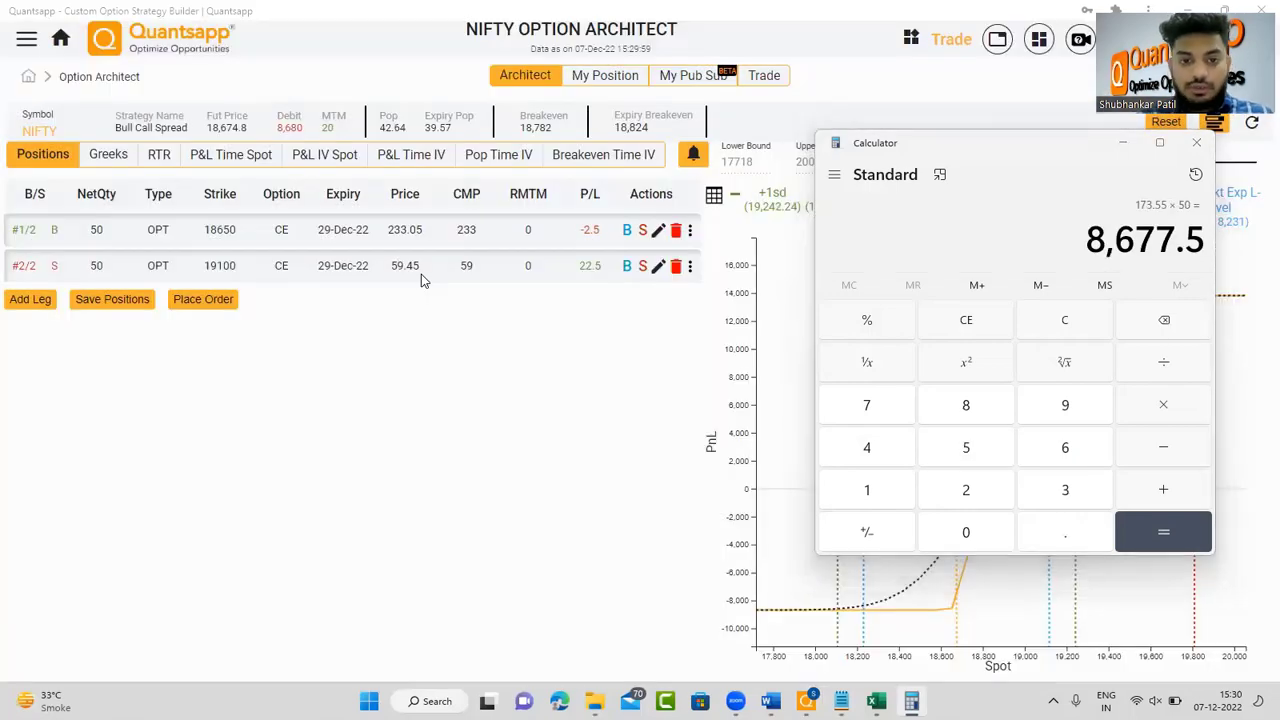
{"action": "key", "text": "alt+Tab"}
{"action": "key", "text": "alt+Tab"}
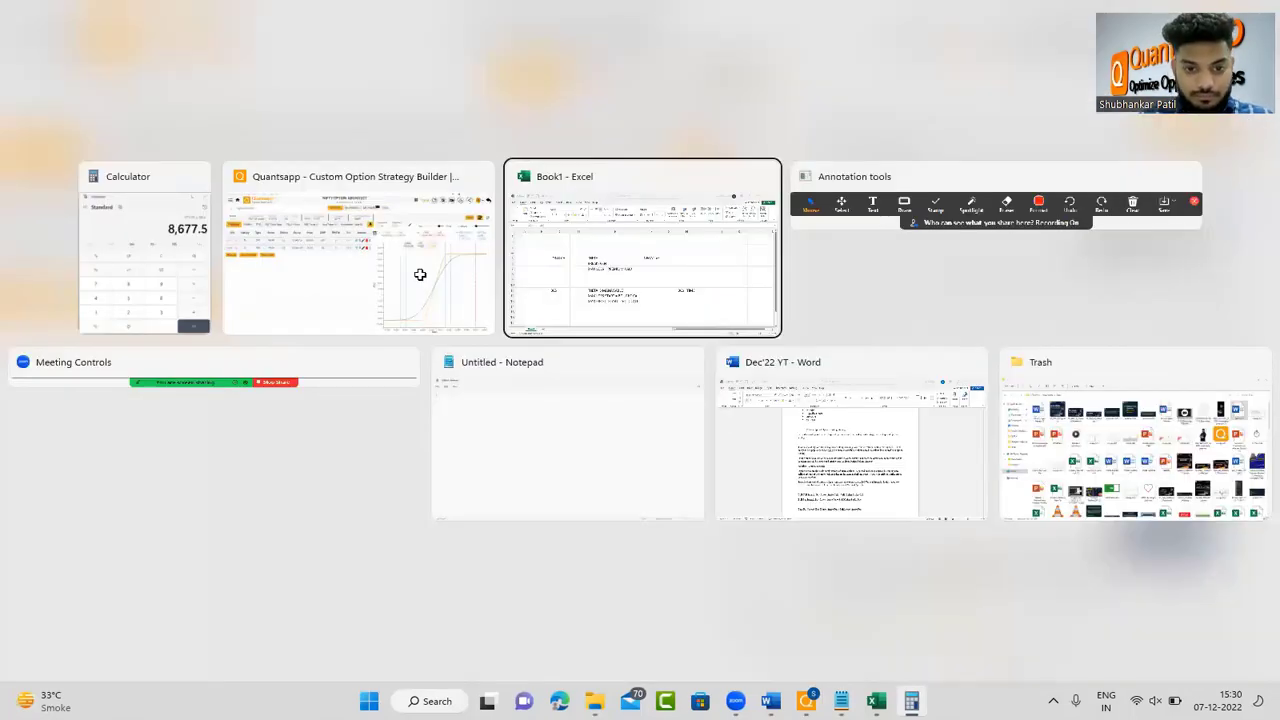
- Type 'MAX LOSS = NET DEBIT' into cell E14
{"action": "type", "text": "MAX LOSS "}
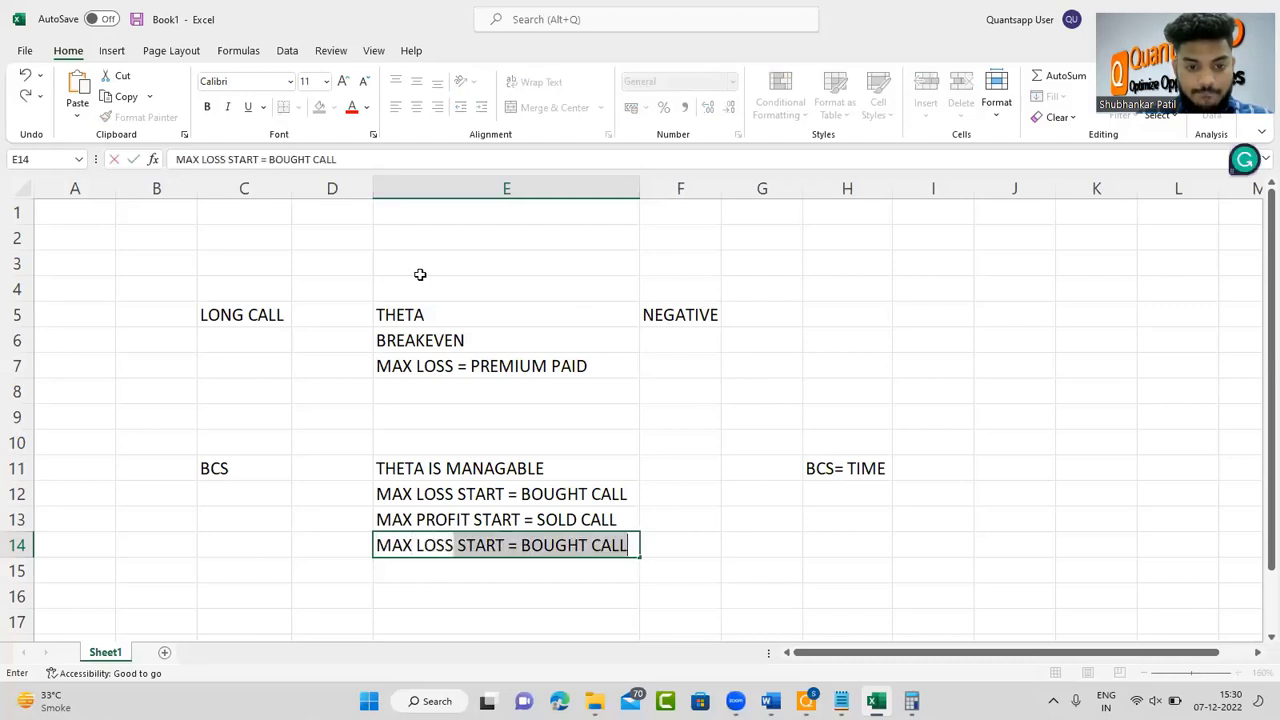
{"action": "type", "text": "="}
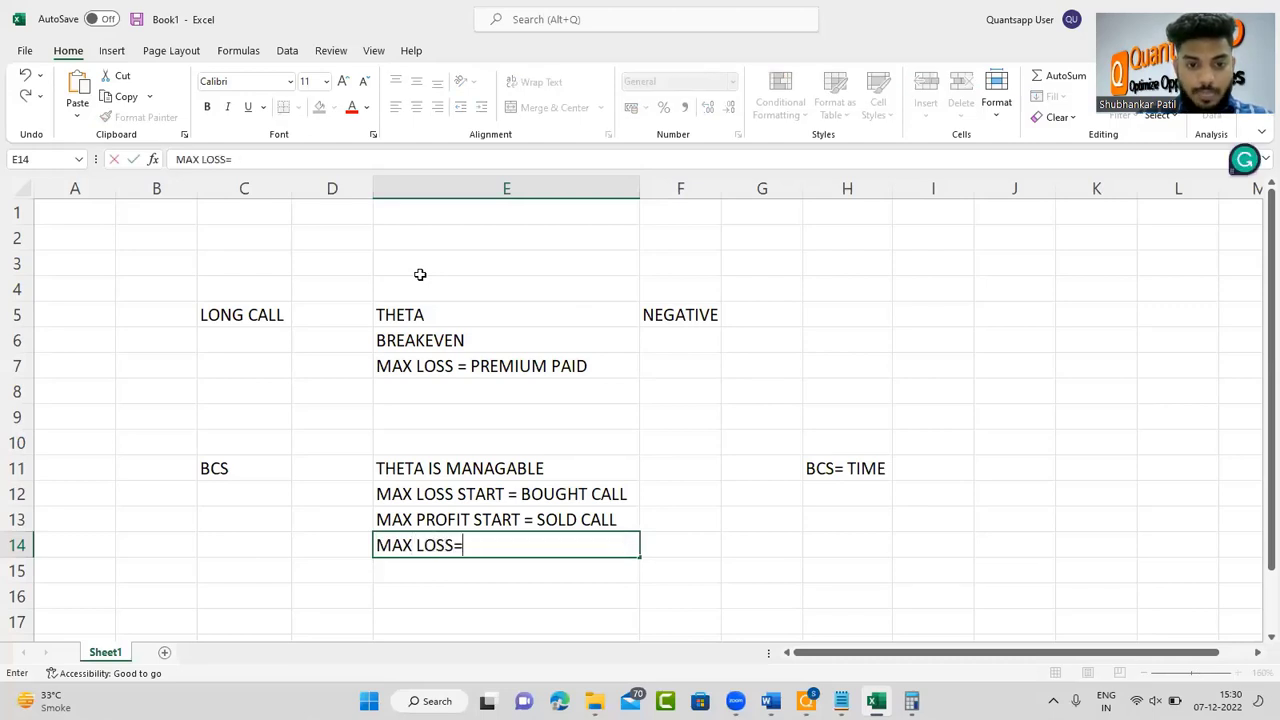
{"action": "key", "text": "BackSpace"}
{"action": "type", "text": "="}
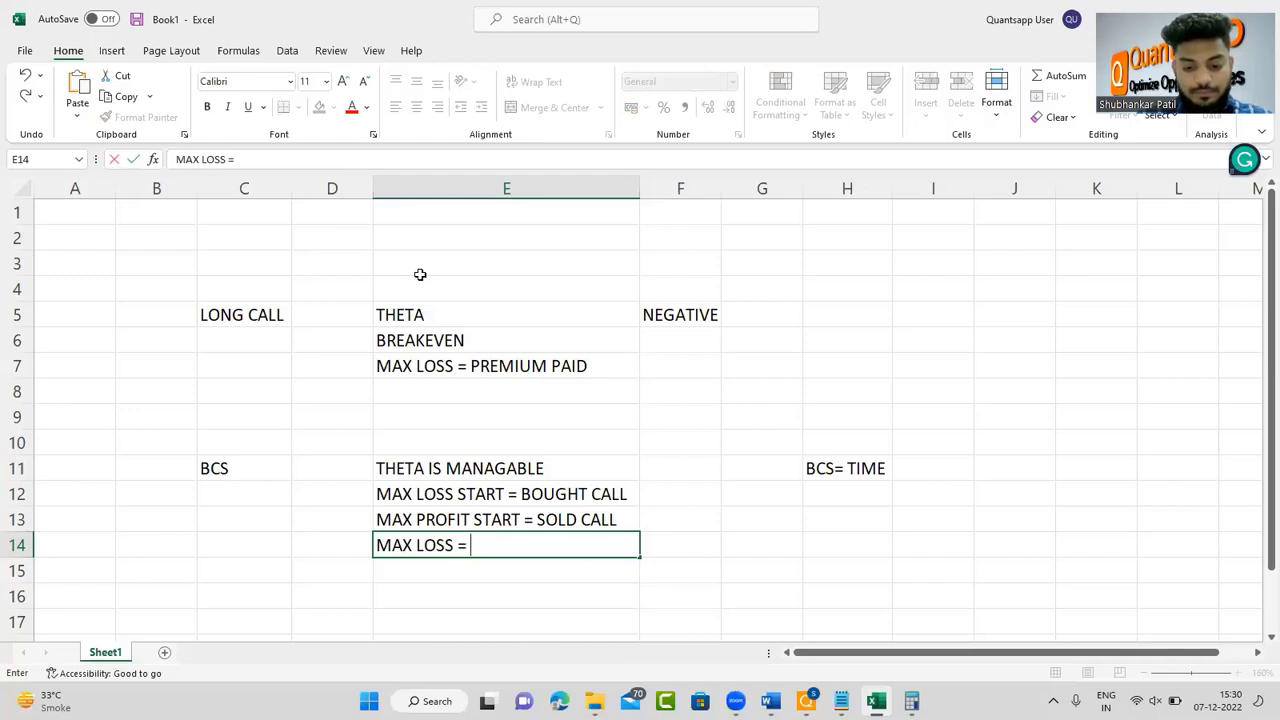
{"action": "type", "text": " NET DEC"}
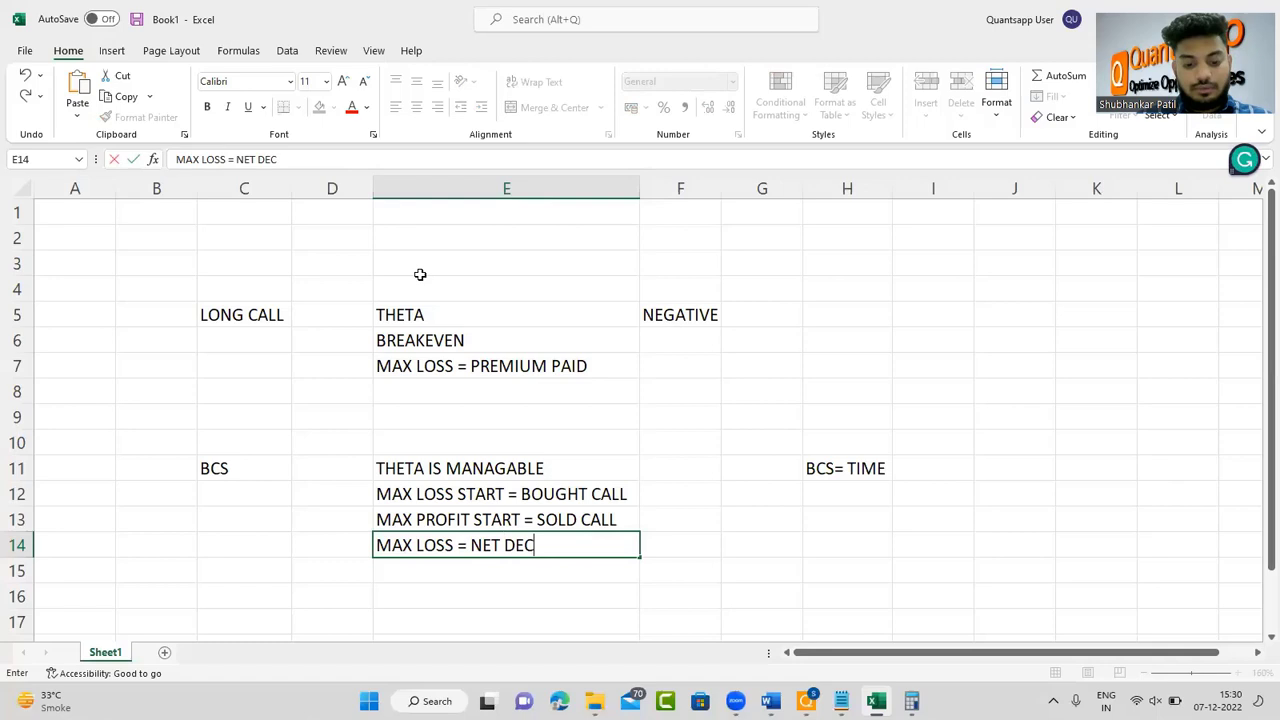
{"action": "key", "text": "BackSpace"}
{"action": "type", "text": "BIT"}
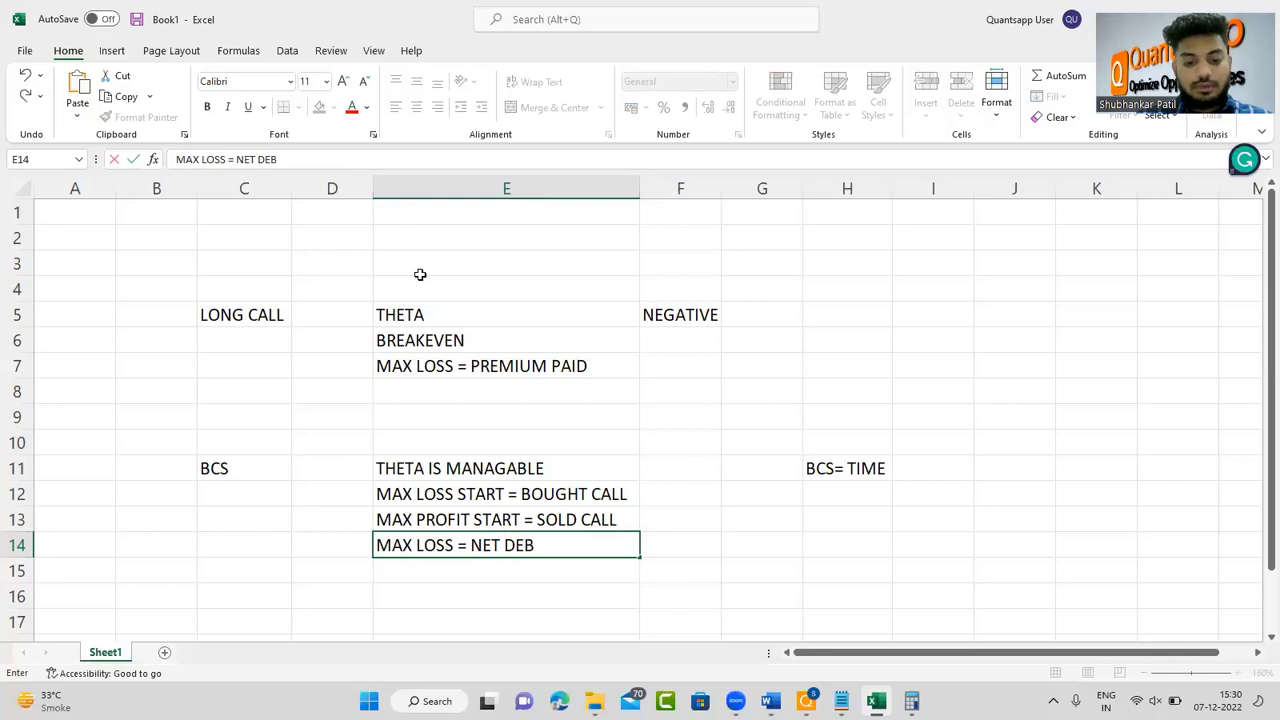
{"action": "key", "text": "Return"}
- Move to an empty cell below the notes and return to the Quantsapp window
{"action": "key", "text": "Left"}
{"action": "key", "text": "Left"}
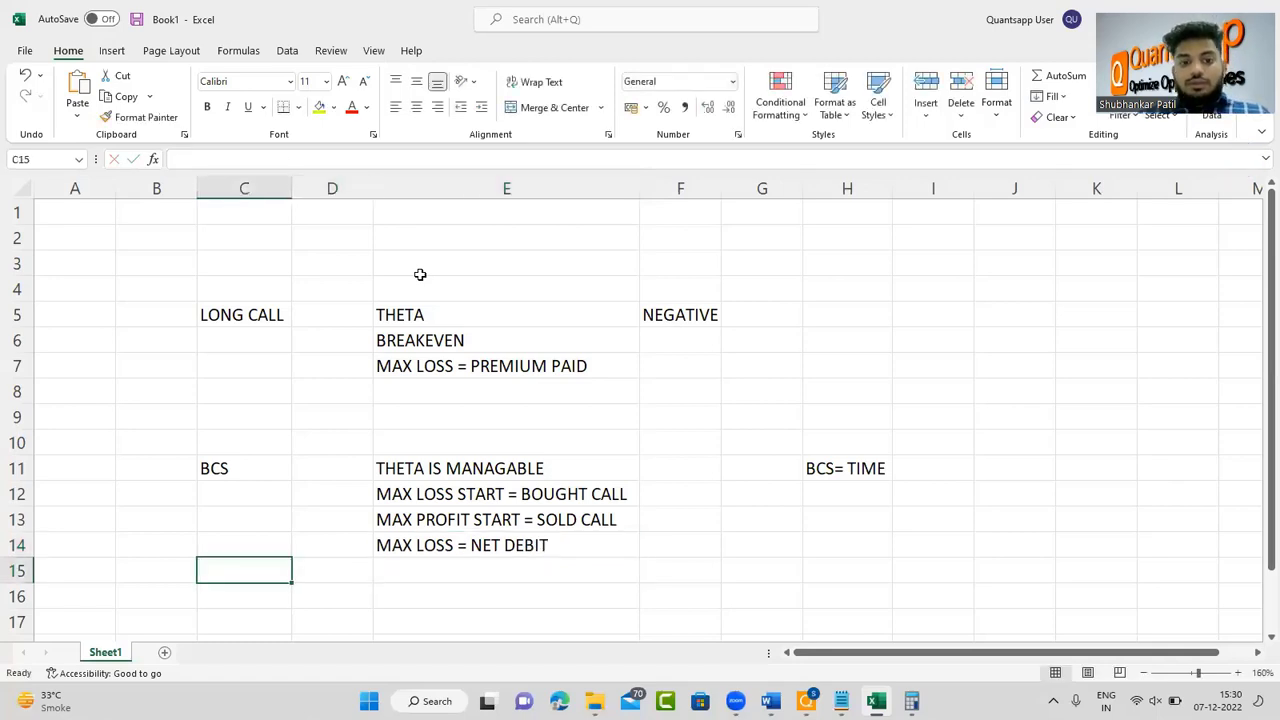
{"action": "key", "text": "Right"}
{"action": "key", "text": "Down"}
{"action": "key", "text": "Down"}
{"action": "key", "text": "Down"}
{"action": "key", "text": "Down"}
{"action": "key", "text": "Down"}
{"action": "key", "text": "Left"}
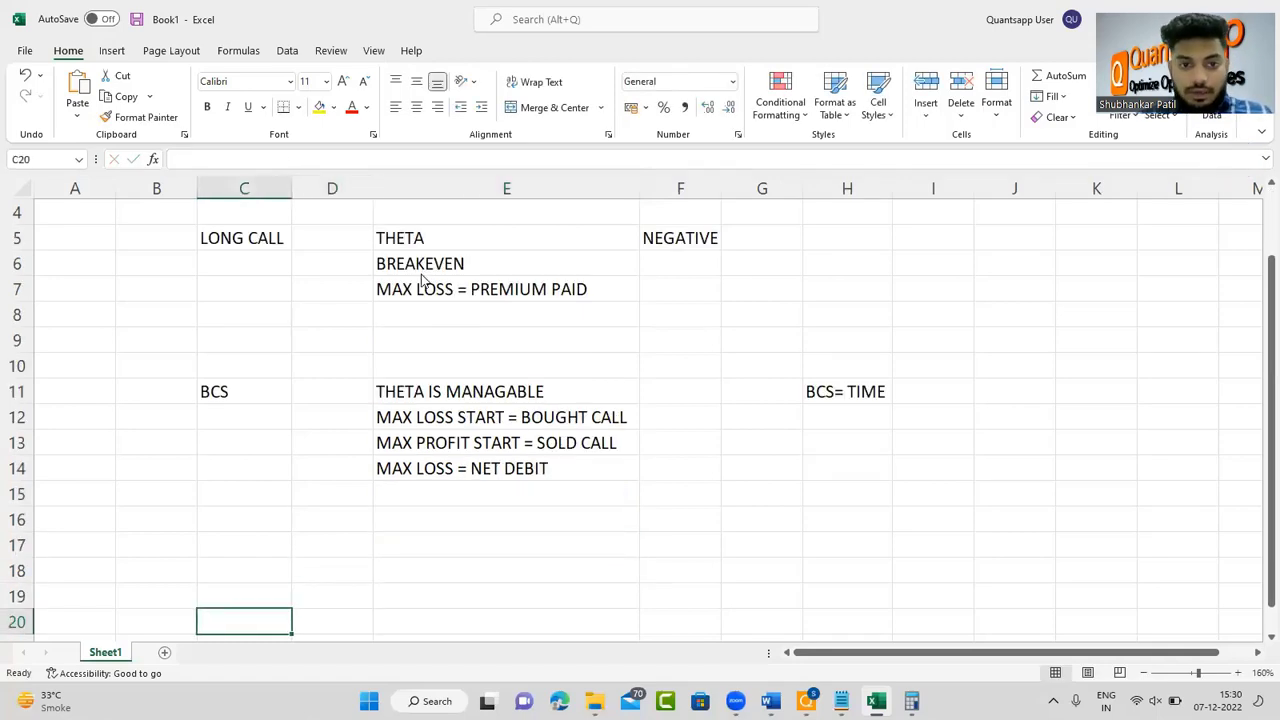
{"action": "key", "text": "alt+Tab"}
{"action": "left_click", "coordinate": [641, 245]}
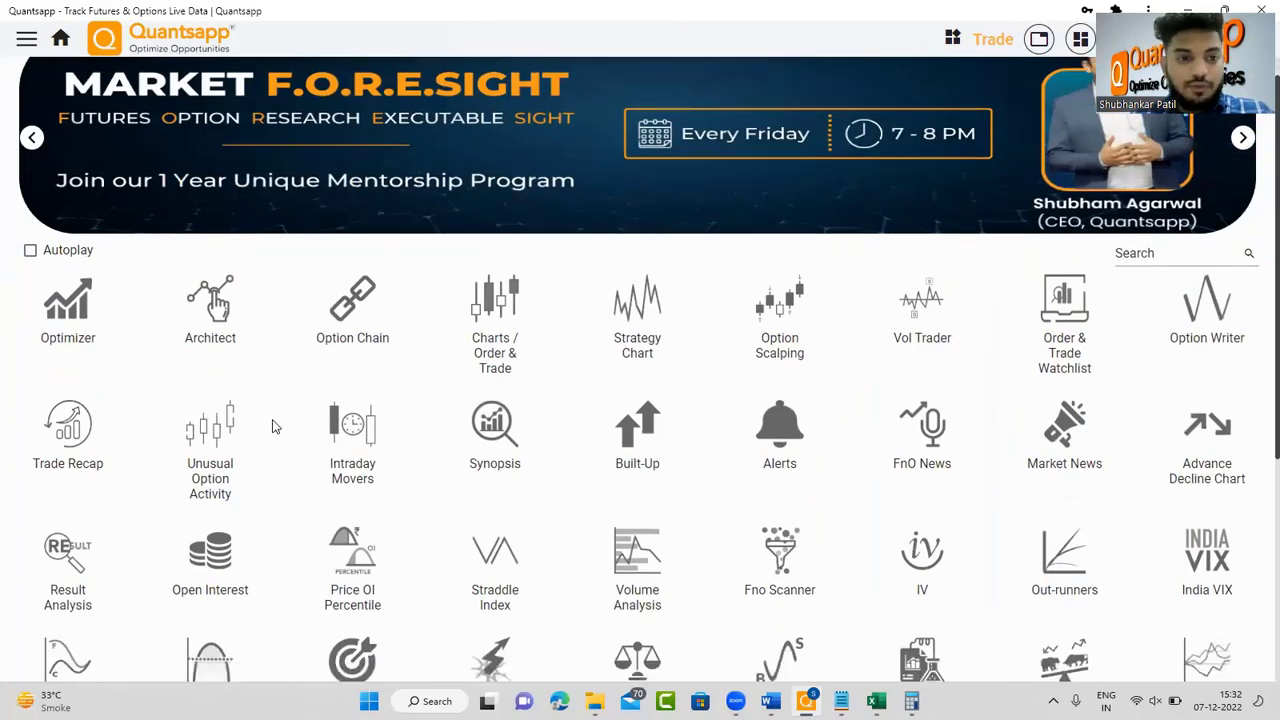
- Bring up the Architect tile's menu on the Quantsapp home dashboard
{"action": "left_click", "coordinate": [213, 338]}
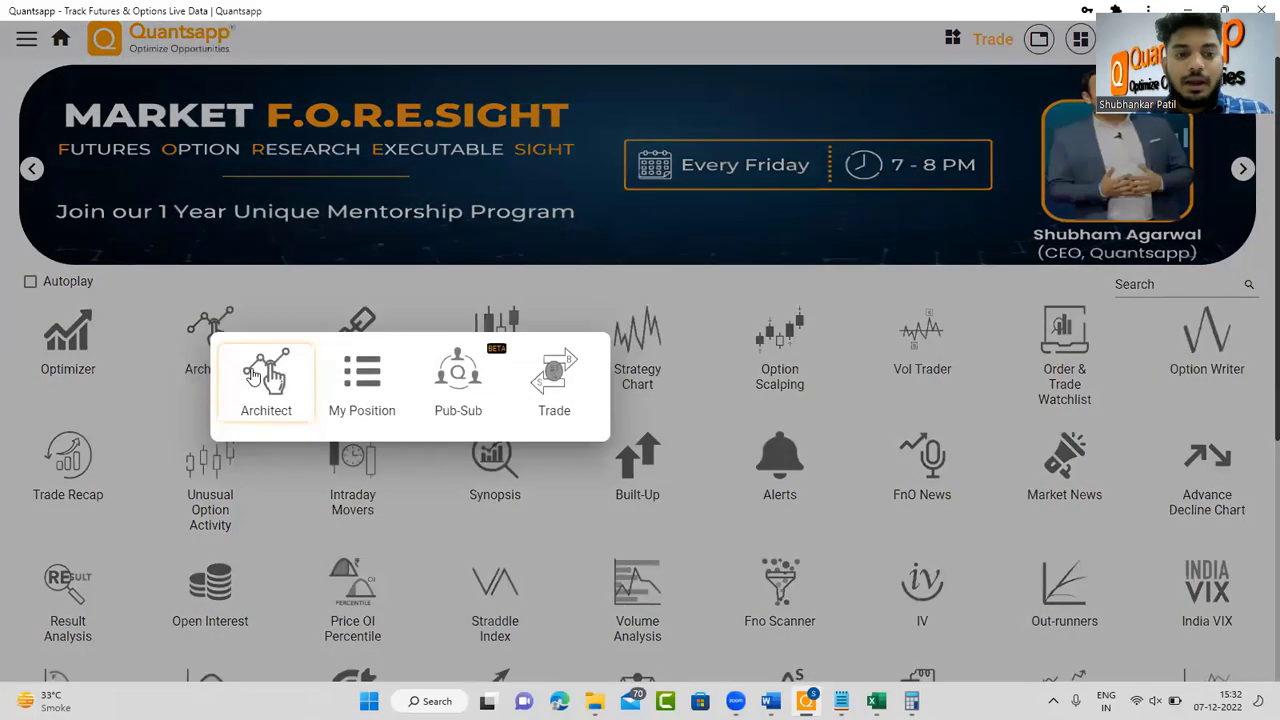
- Start a custom NIFTY strategy with a bought 18650 PE leg expiring 29-Dec-22
{"action": "left_click", "coordinate": [255, 374]}
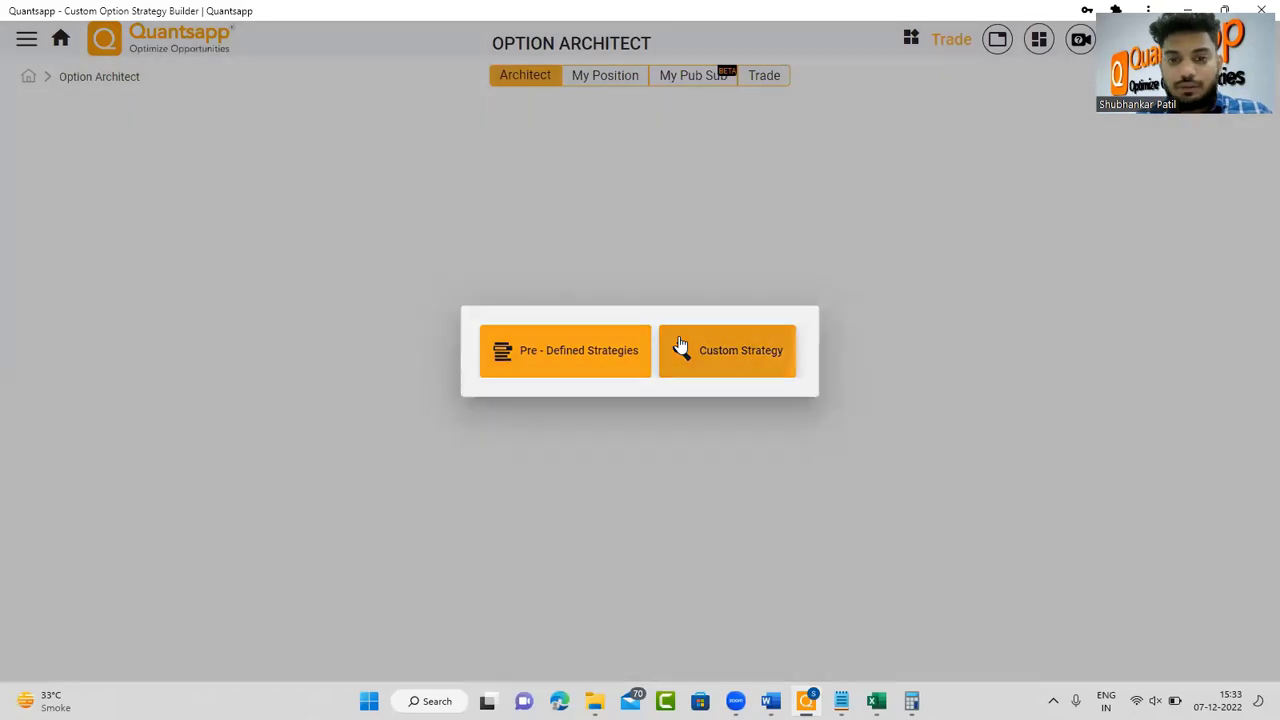
{"action": "left_click", "coordinate": [679, 345]}
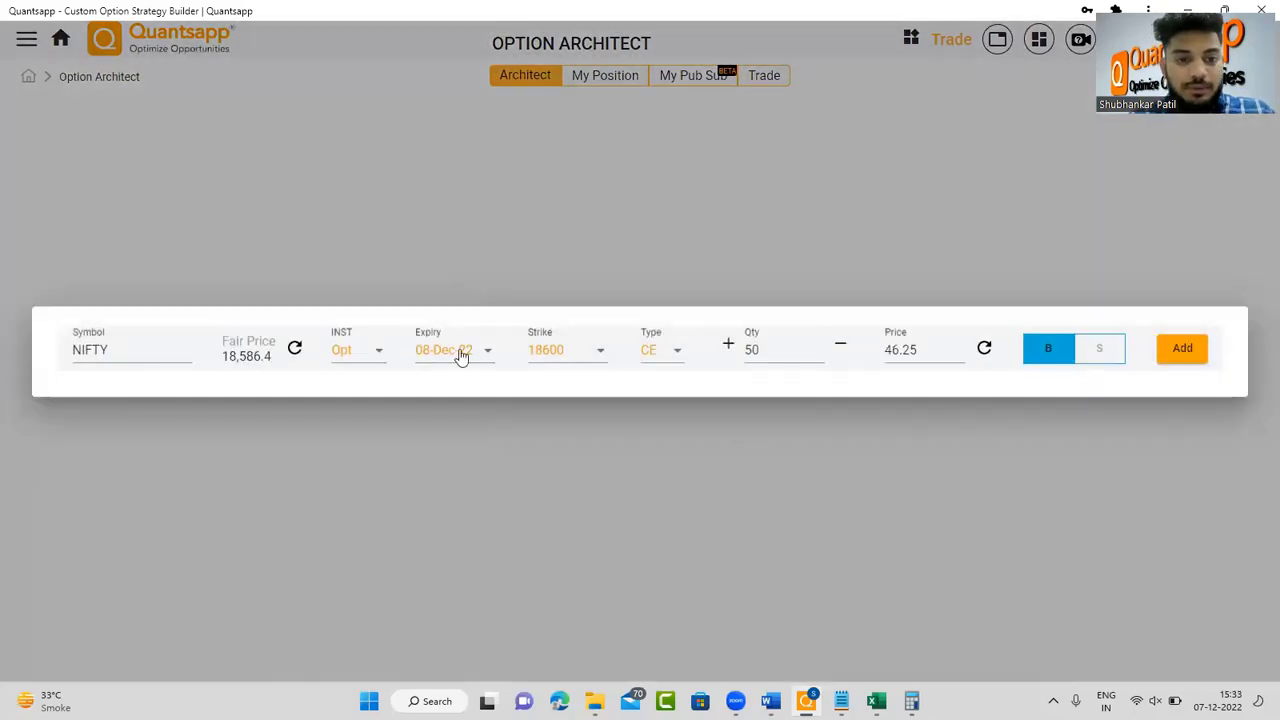
{"action": "left_click", "coordinate": [460, 352]}
{"action": "left_click", "coordinate": [466, 500]}
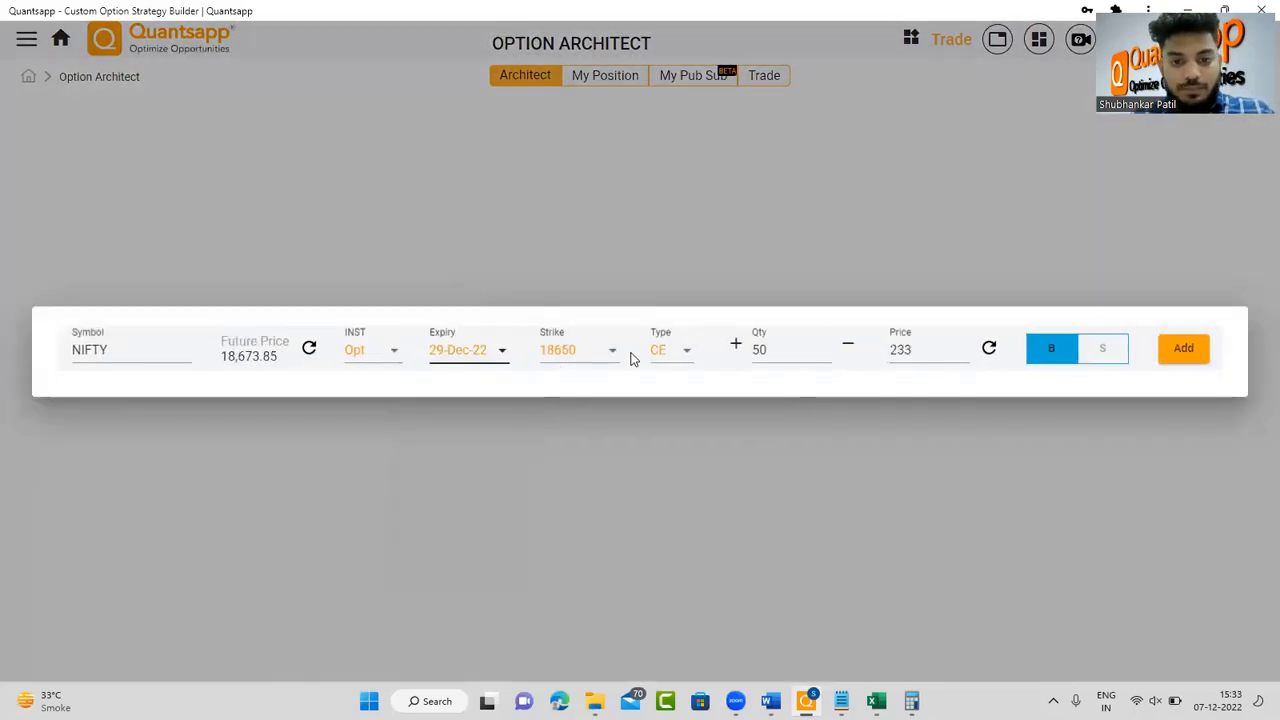
{"action": "left_click", "coordinate": [666, 355]}
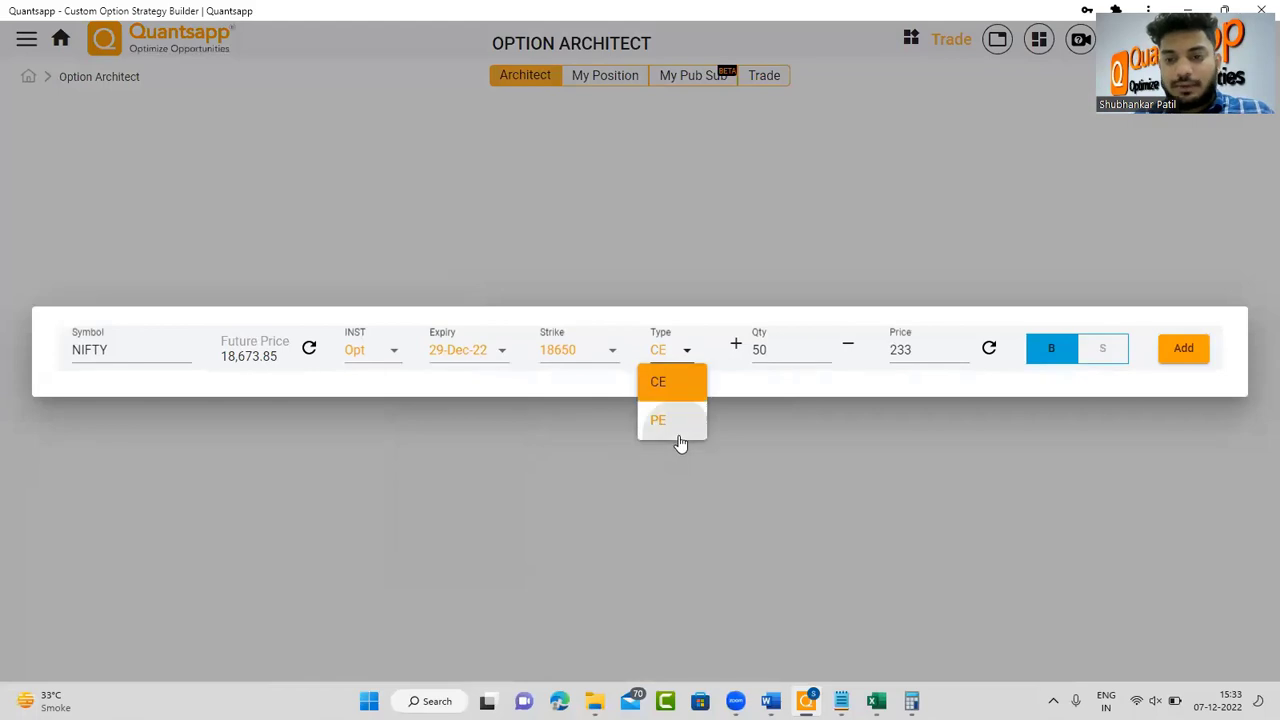
{"action": "left_click", "coordinate": [680, 438]}
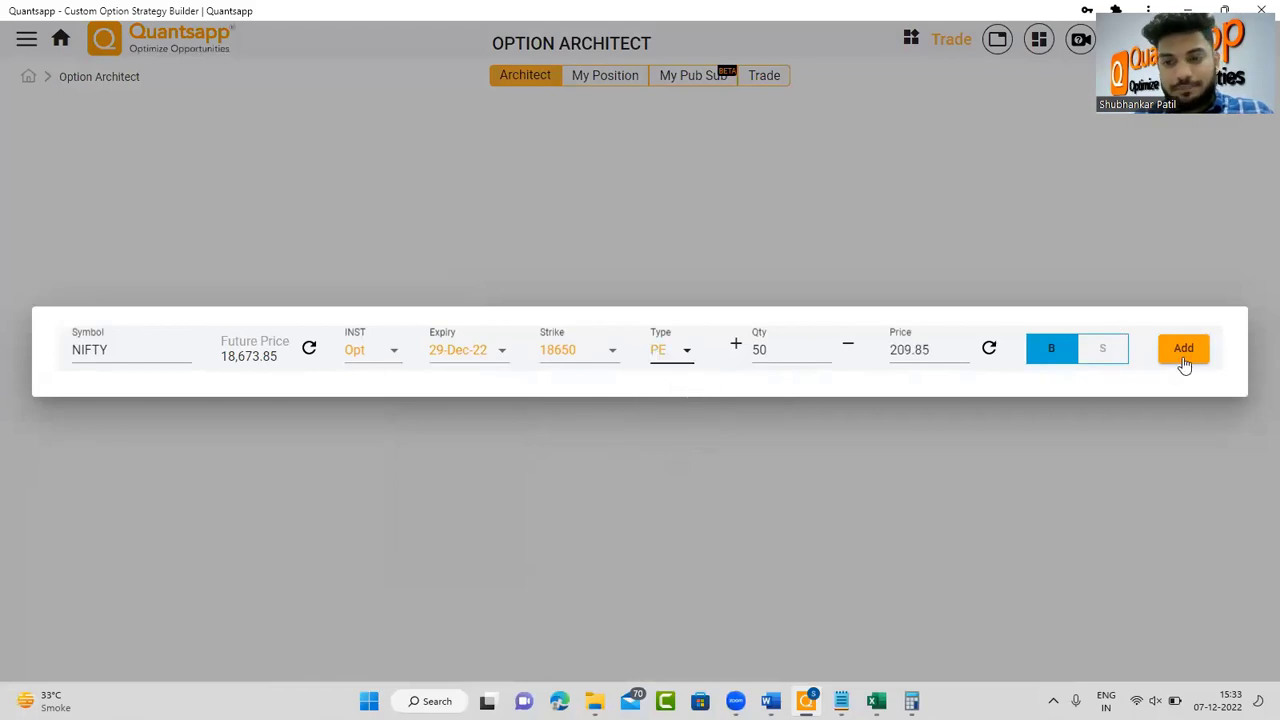
{"action": "left_click", "coordinate": [1185, 368]}
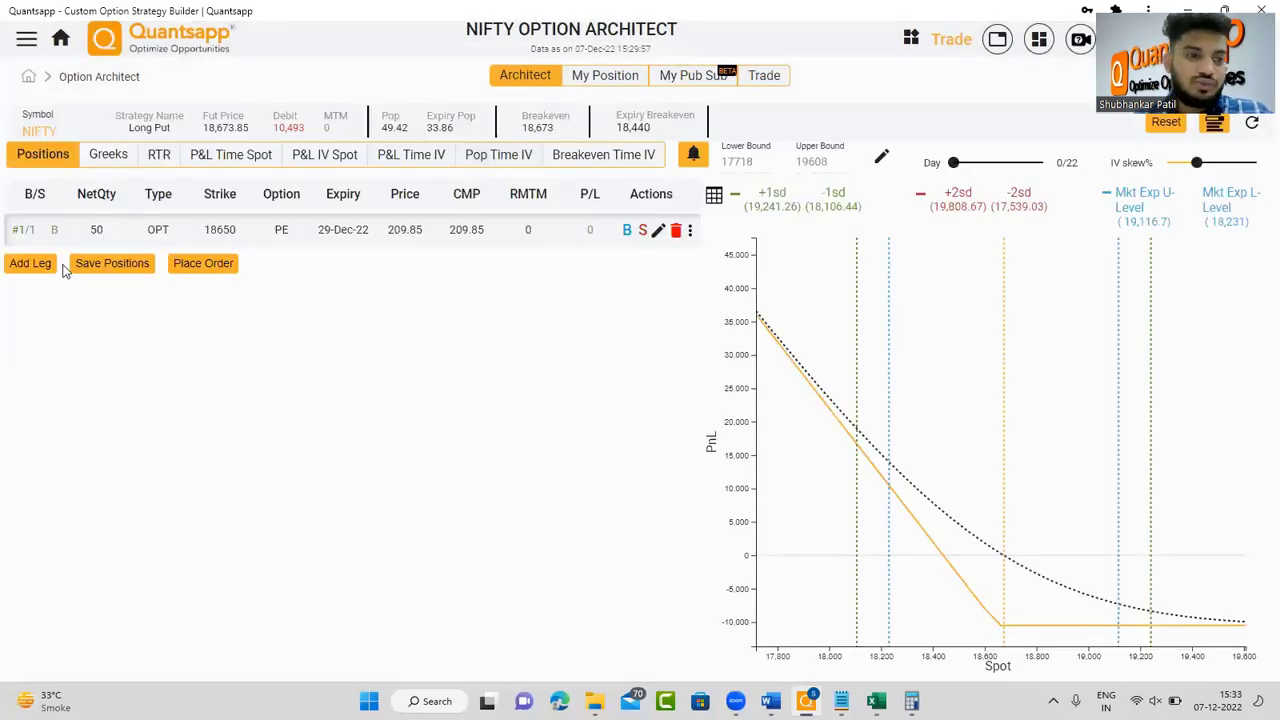
- Add a second leg selling the 18400 PE expiring 29-Dec-22
{"action": "left_click", "coordinate": [31, 265]}
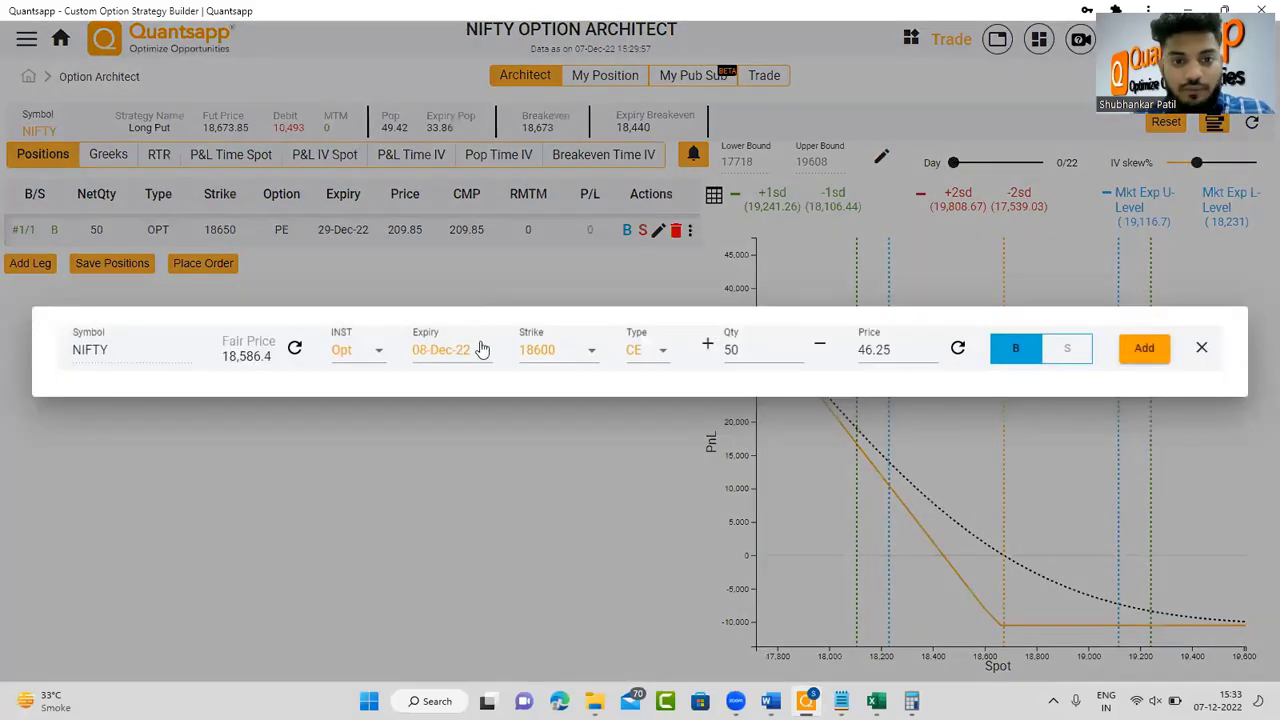
{"action": "left_click", "coordinate": [479, 356]}
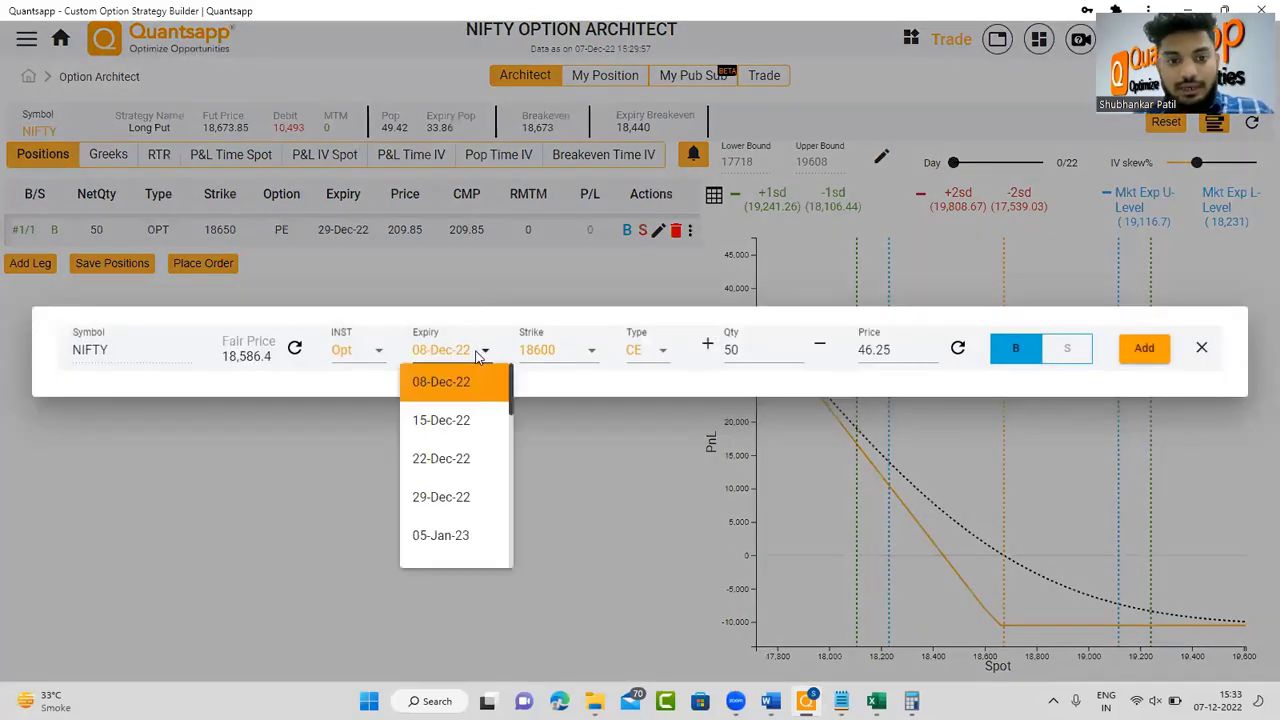
{"action": "left_click", "coordinate": [460, 514]}
{"action": "left_click", "coordinate": [584, 340]}
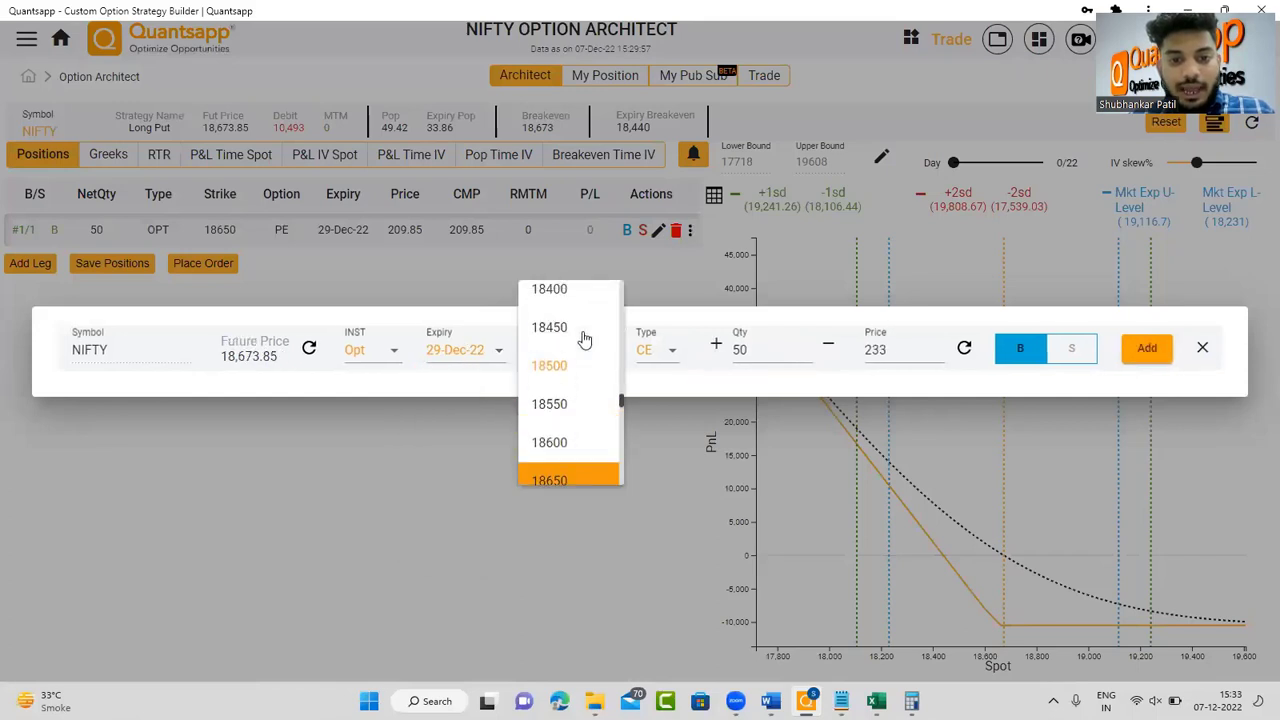
{"action": "scroll", "coordinate": [585, 340], "scroll_direction": "up", "scroll_amount": 1}
{"action": "left_click", "coordinate": [585, 340]}
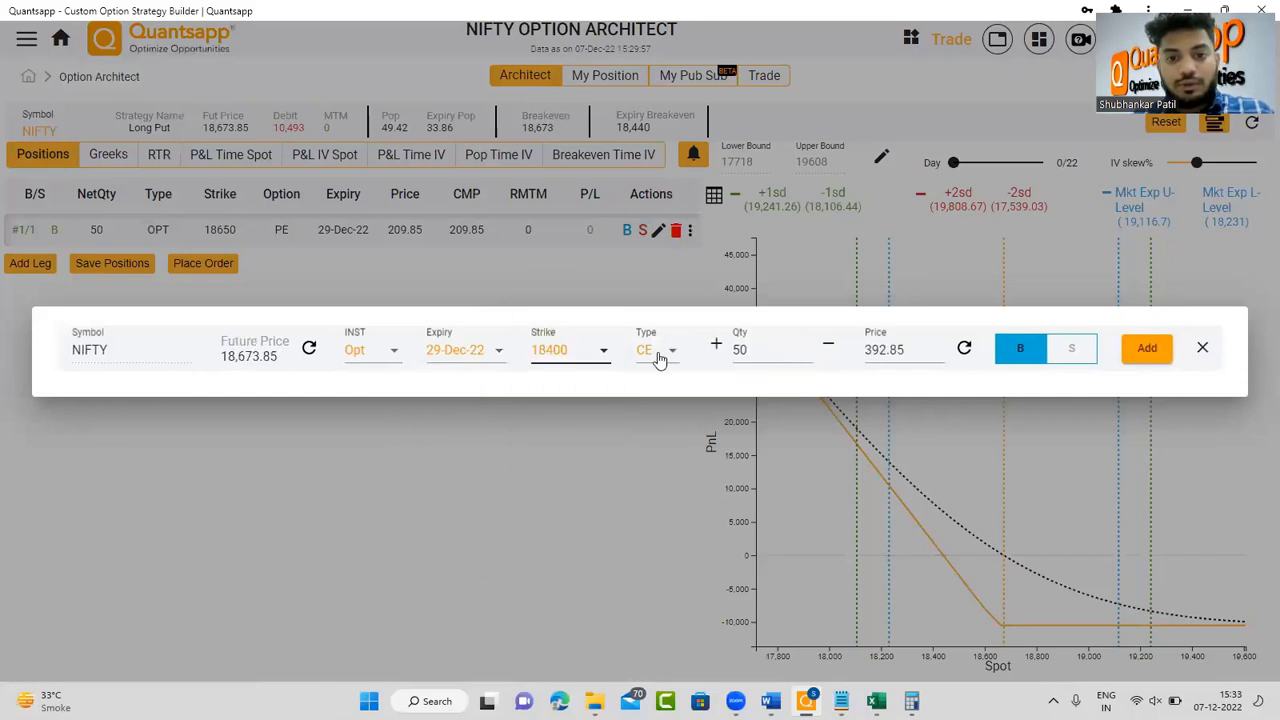
{"action": "left_click", "coordinate": [659, 436]}
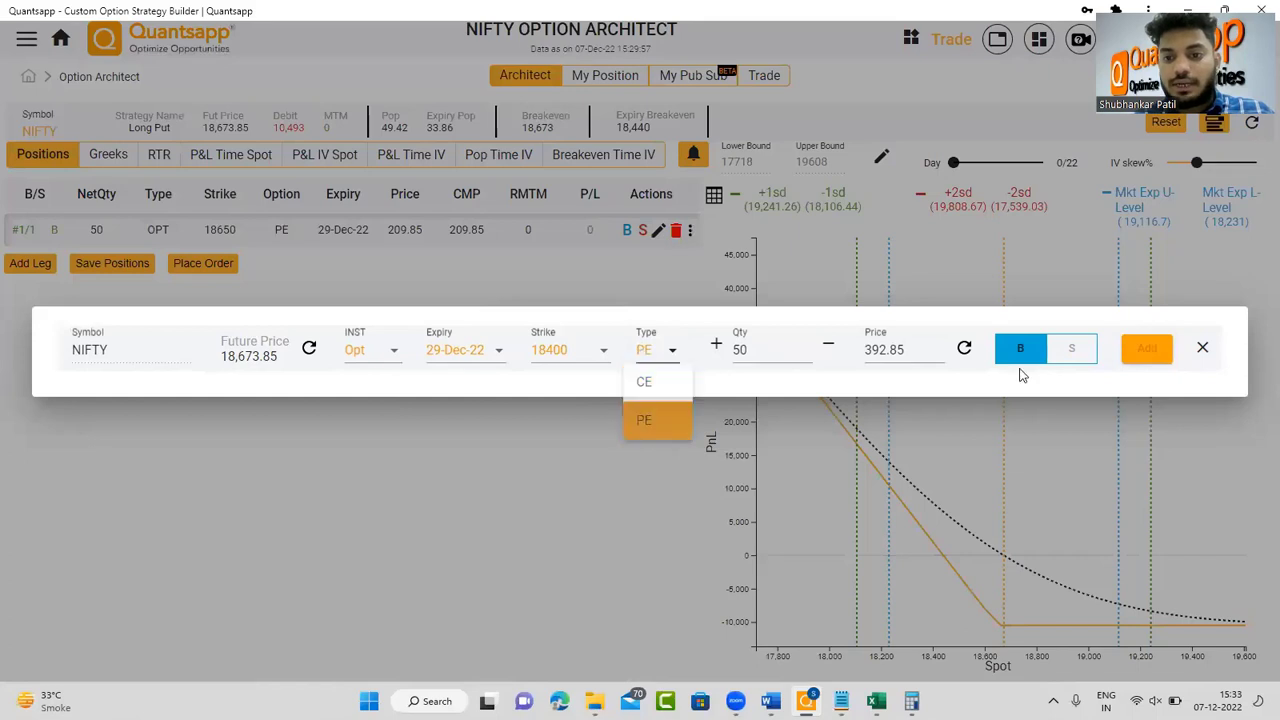
{"action": "left_click", "coordinate": [1065, 352]}
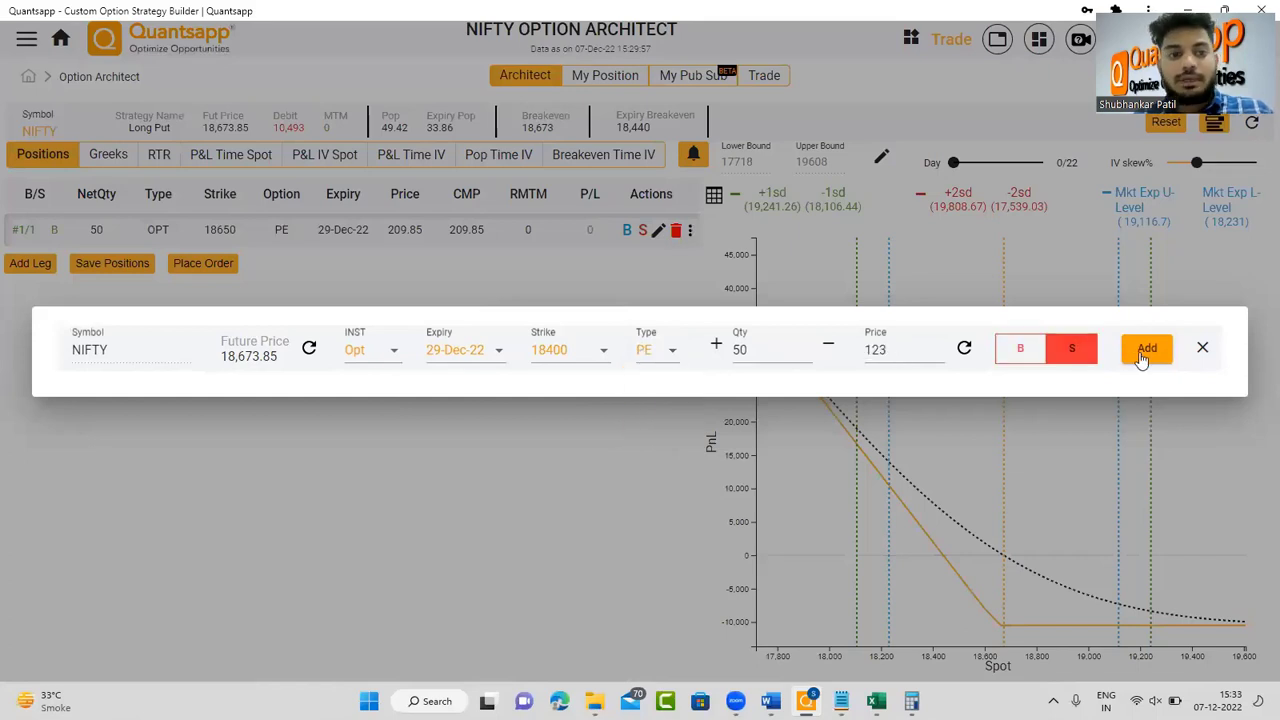
{"action": "left_click", "coordinate": [1141, 352]}
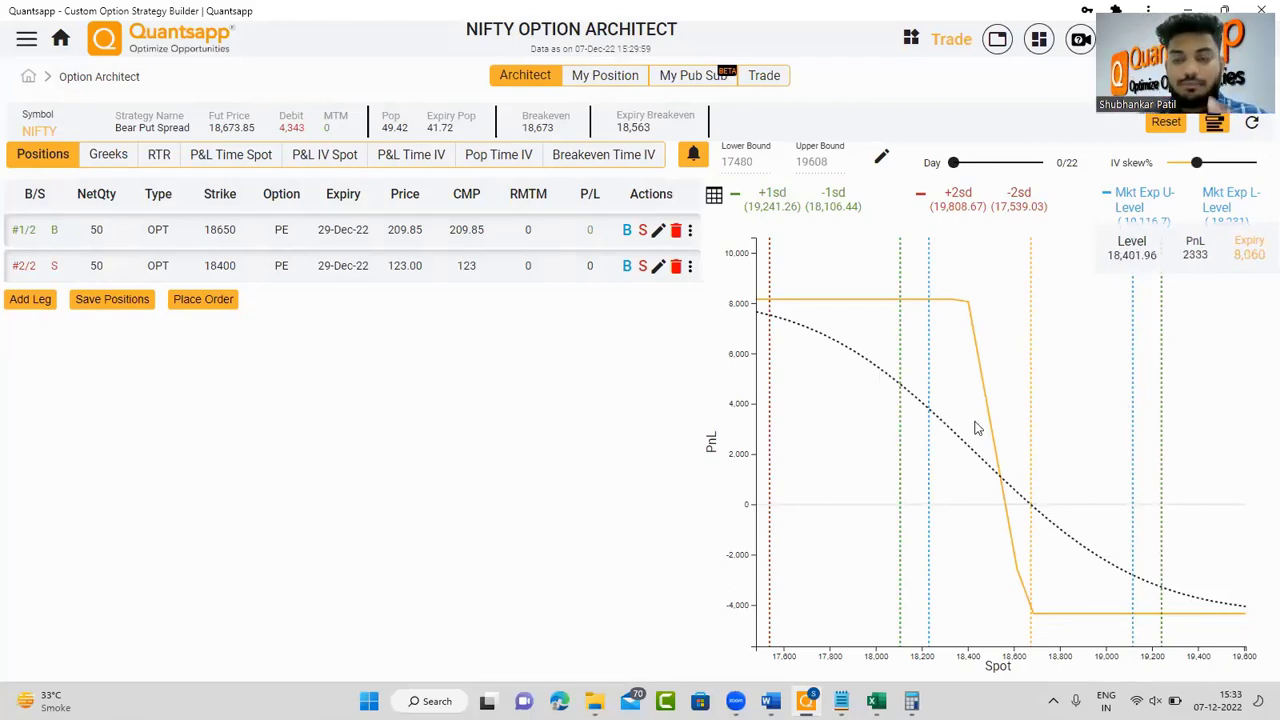
- Leave the Bear Put Spread for the Quantsapp home dashboard
{"action": "left_click", "coordinate": [60, 38]}
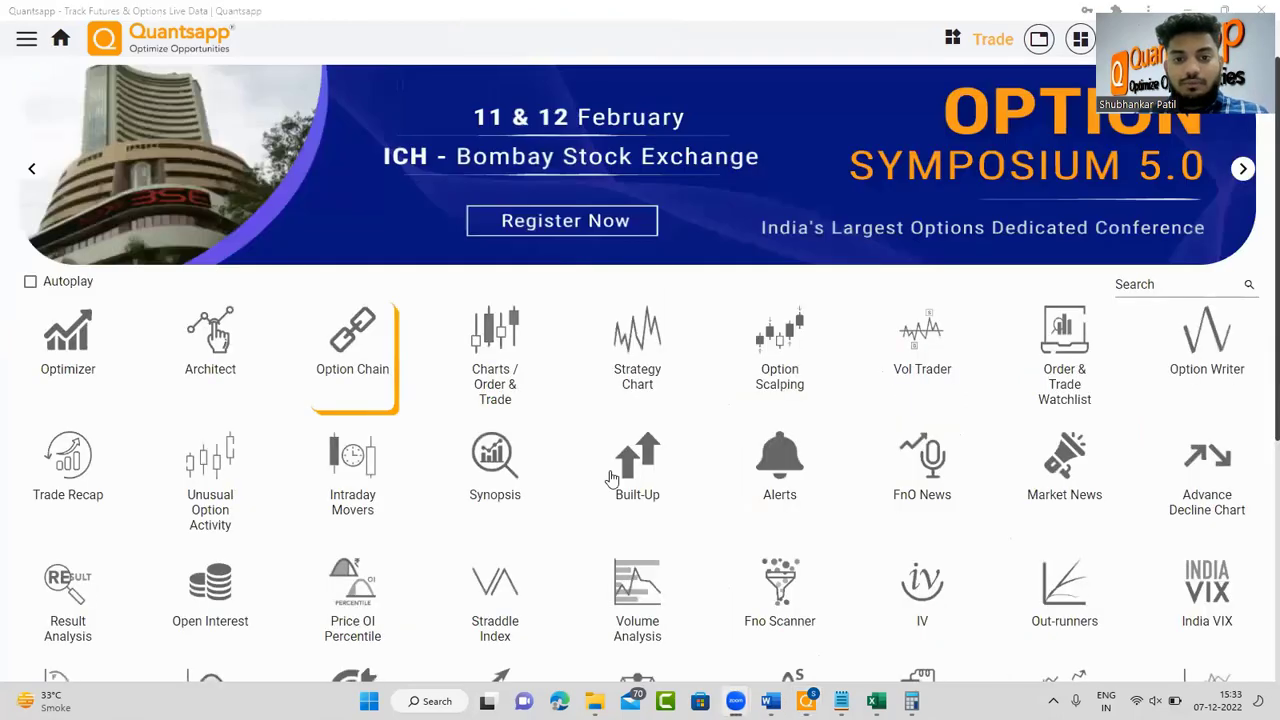
{"action": "key", "text": "alt+Tab"}
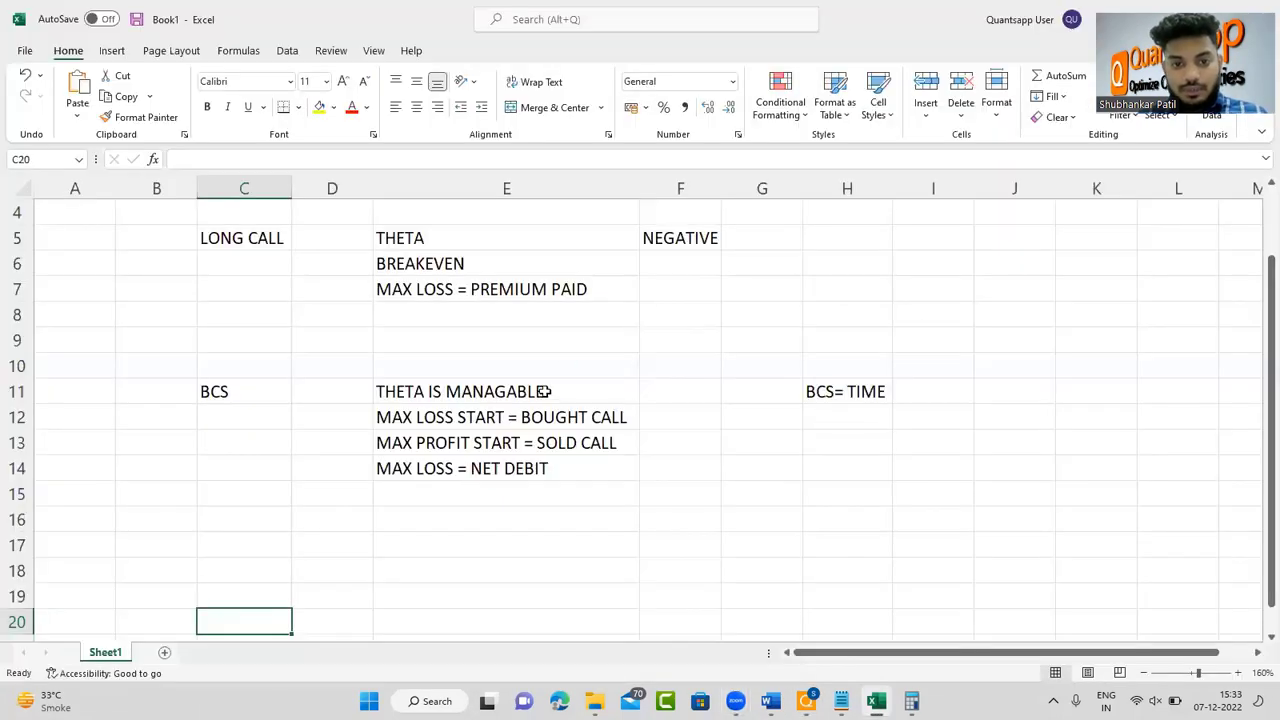
{"action": "left_click", "coordinate": [543, 391]}
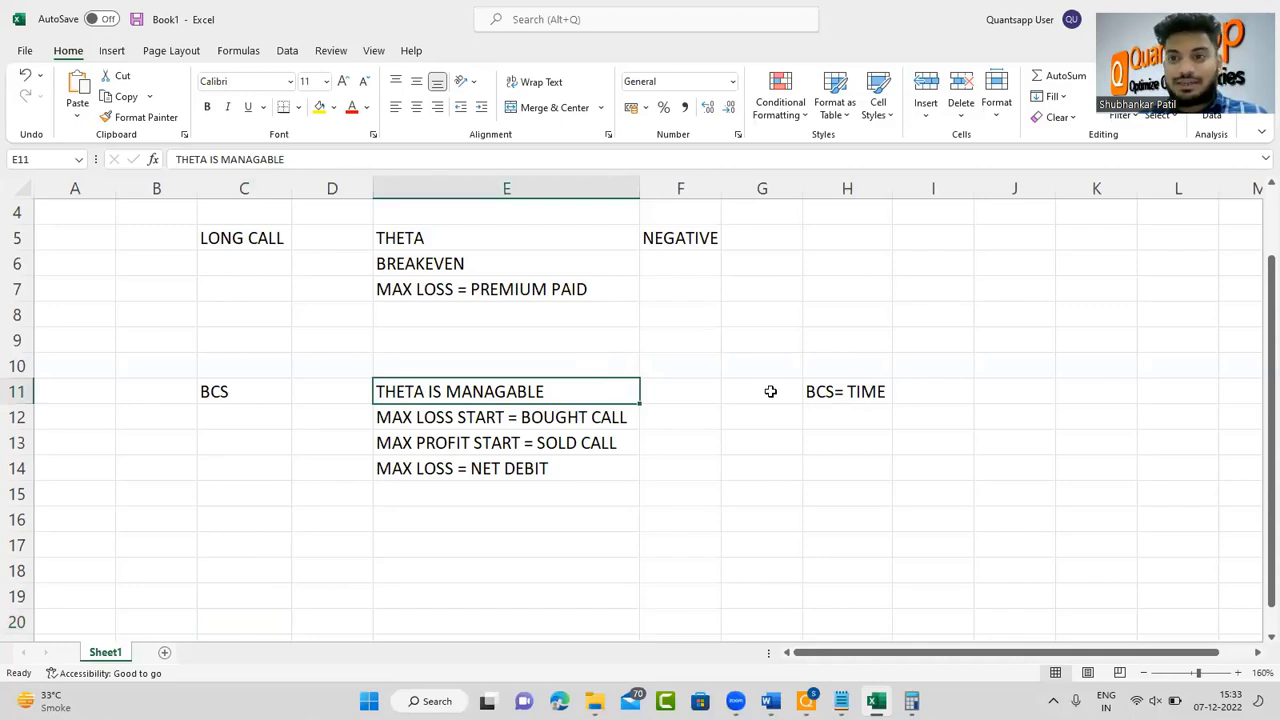
{"action": "key", "text": "alt+Tab"}
{"action": "key", "text": "alt+Tab"}
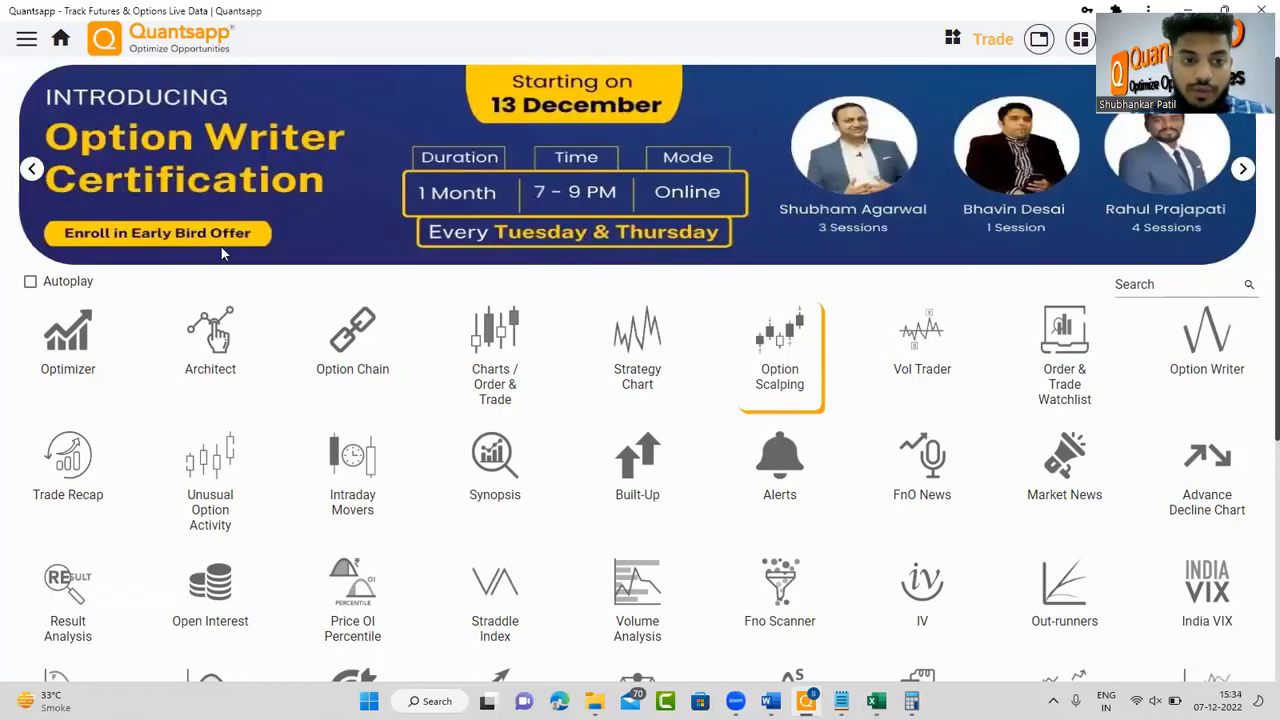
- Open Option Architect from the Architect tile and start a custom strategy
{"action": "left_click", "coordinate": [222, 338]}
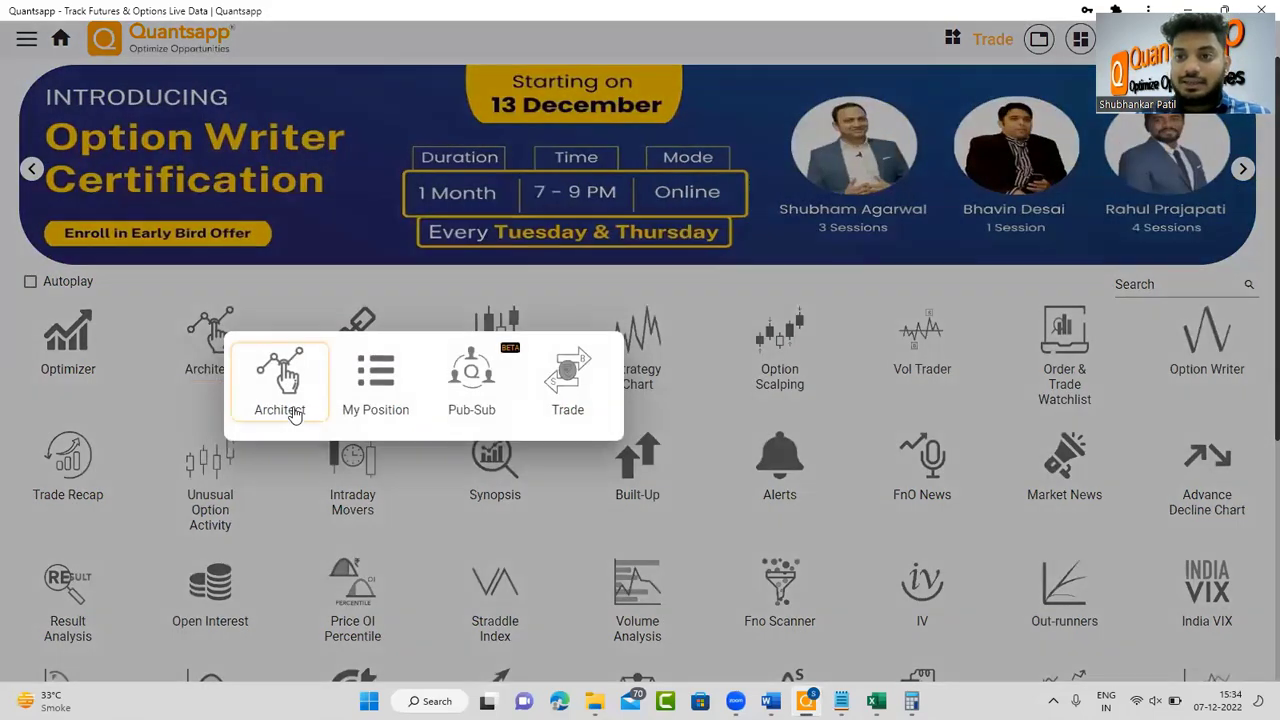
{"action": "left_click", "coordinate": [293, 412]}
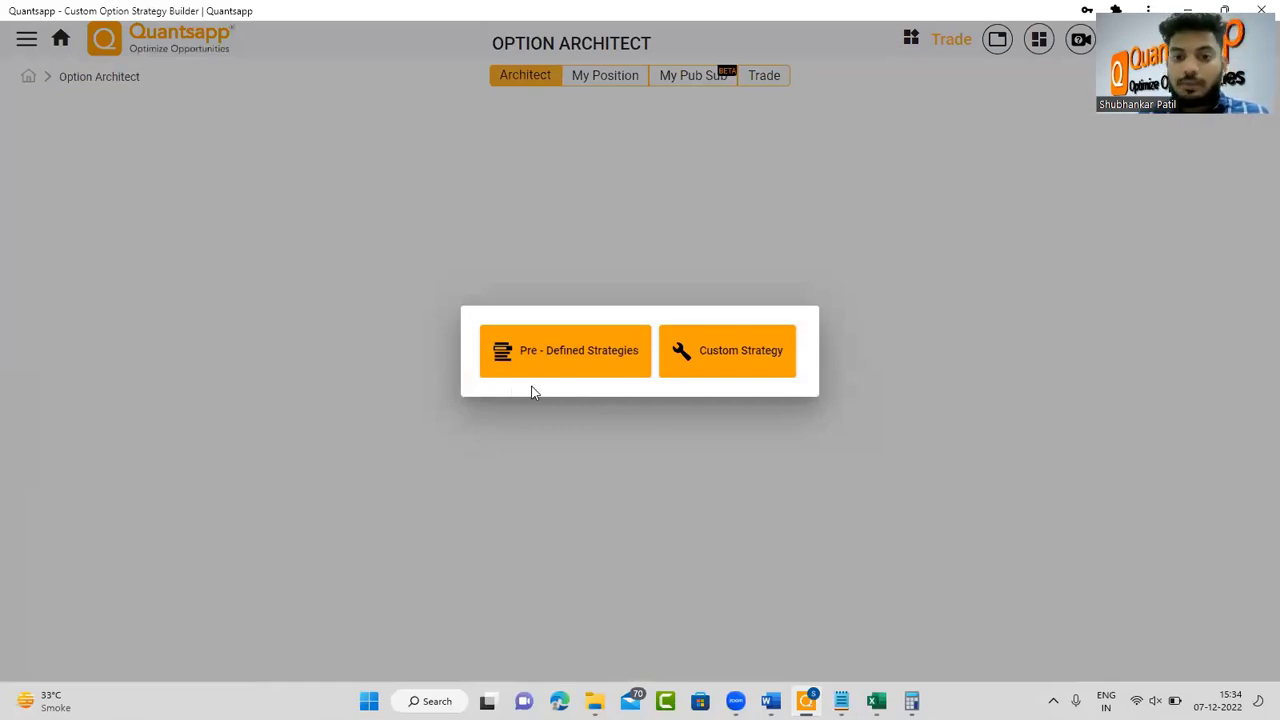
{"action": "left_click", "coordinate": [692, 370]}
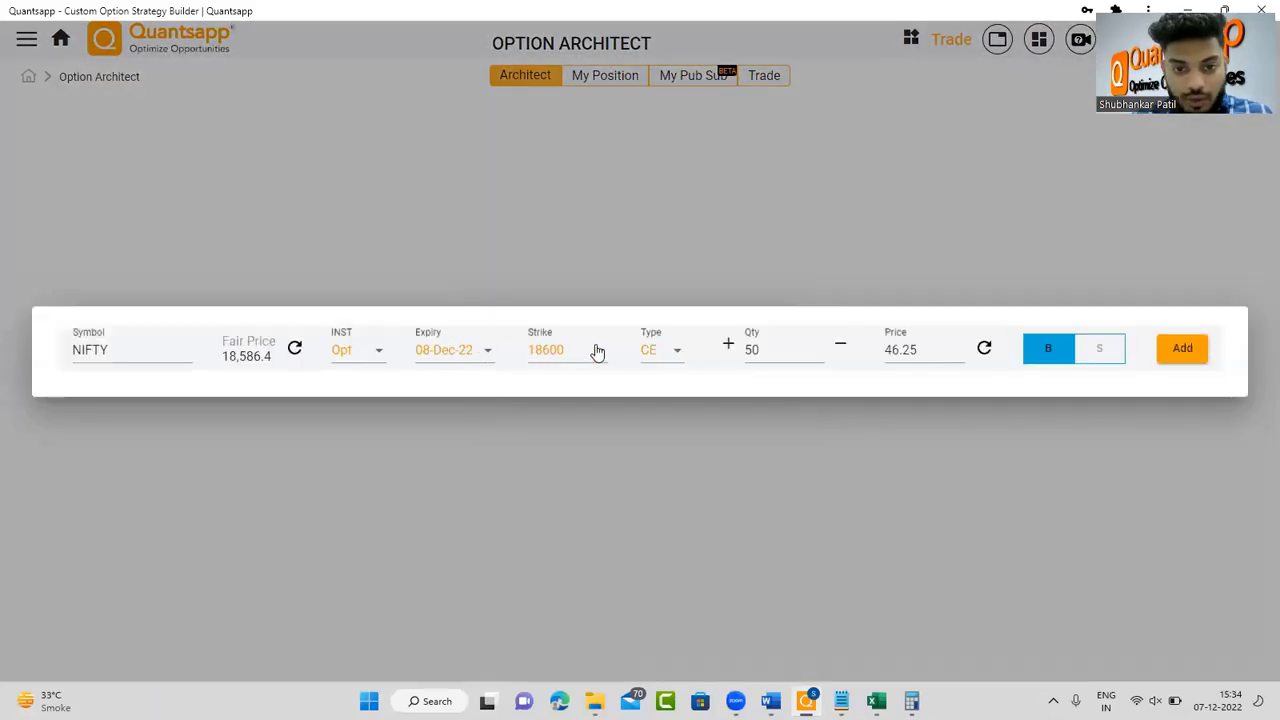
- Add a sold NIFTY 18800 PE leg expiring 29-Dec-22
{"action": "left_click", "coordinate": [594, 351]}
{"action": "left_click", "coordinate": [455, 355]}
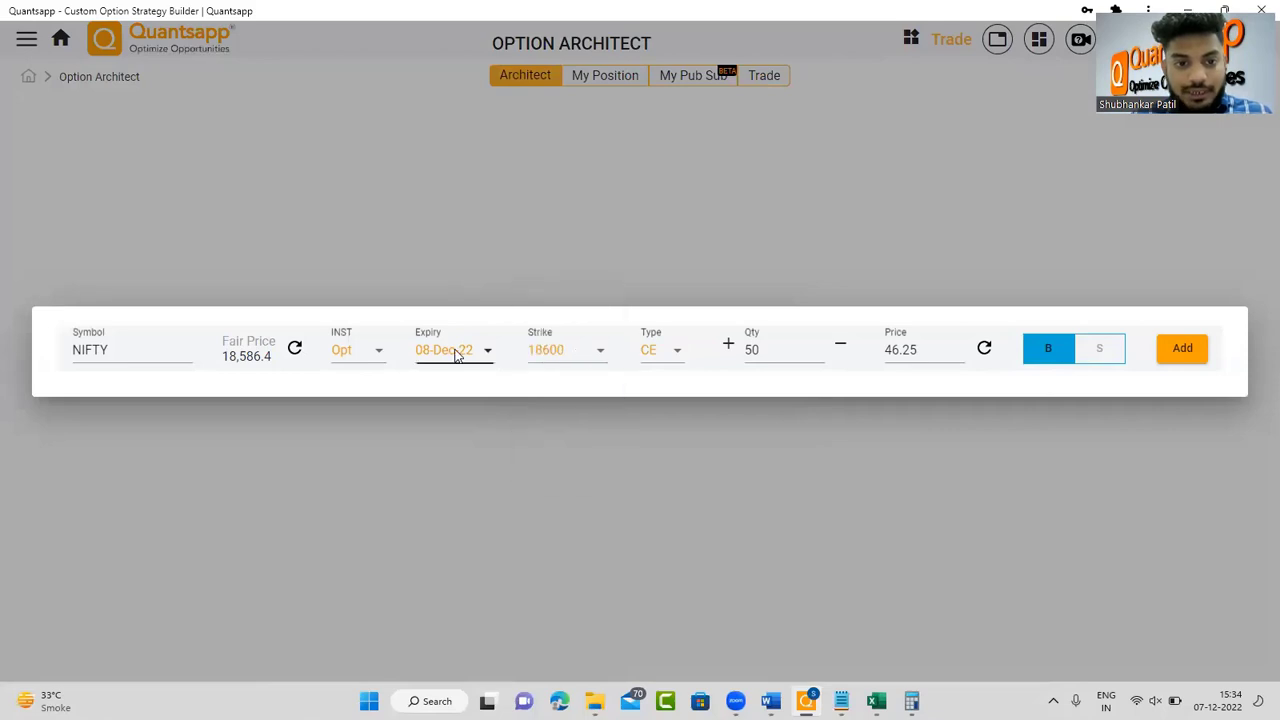
{"action": "left_click", "coordinate": [457, 354]}
{"action": "left_click", "coordinate": [464, 511]}
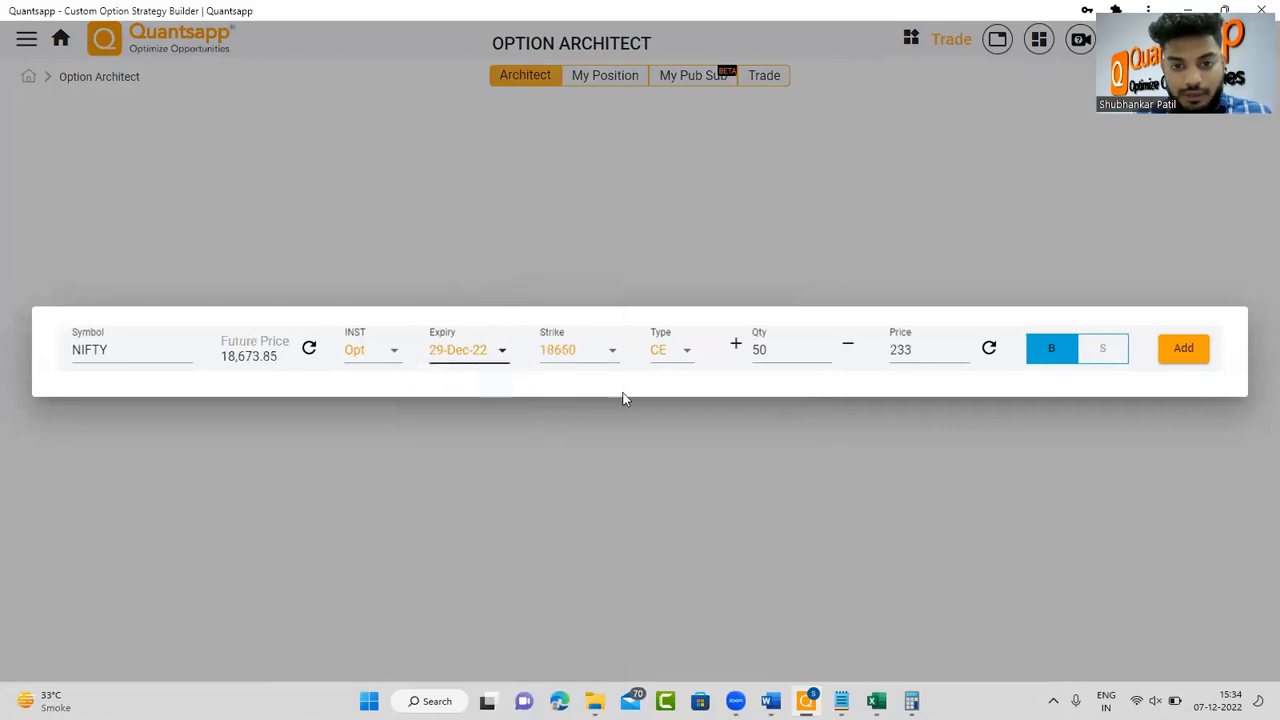
{"action": "left_click", "coordinate": [688, 352]}
{"action": "left_click", "coordinate": [676, 437]}
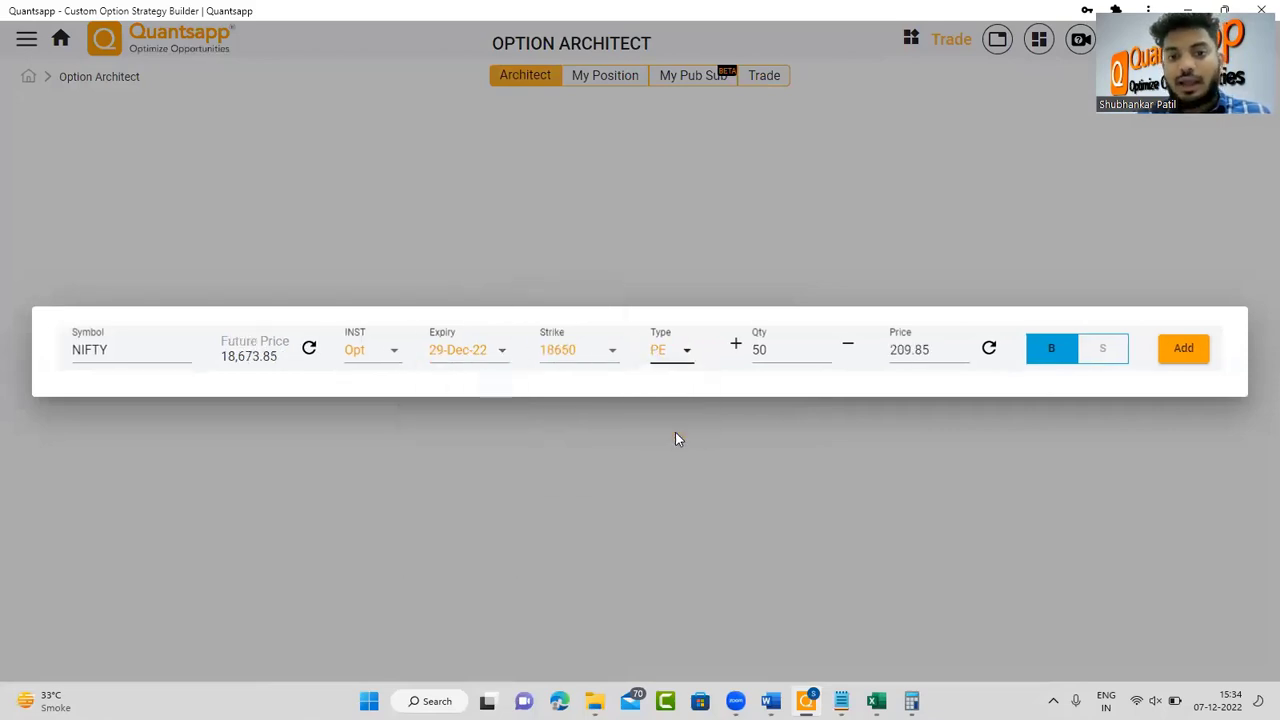
{"action": "left_click", "coordinate": [577, 358]}
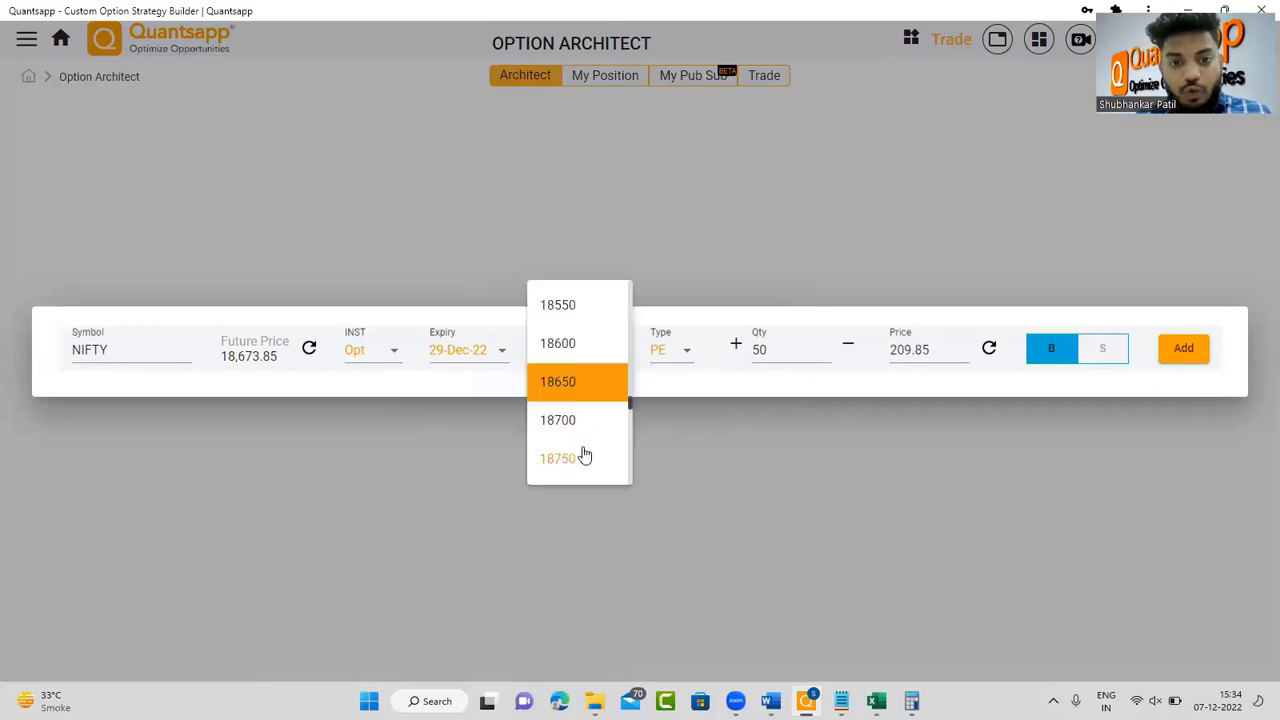
{"action": "scroll", "coordinate": [585, 455], "scroll_direction": "down", "scroll_amount": 1}
{"action": "left_click", "coordinate": [580, 470]}
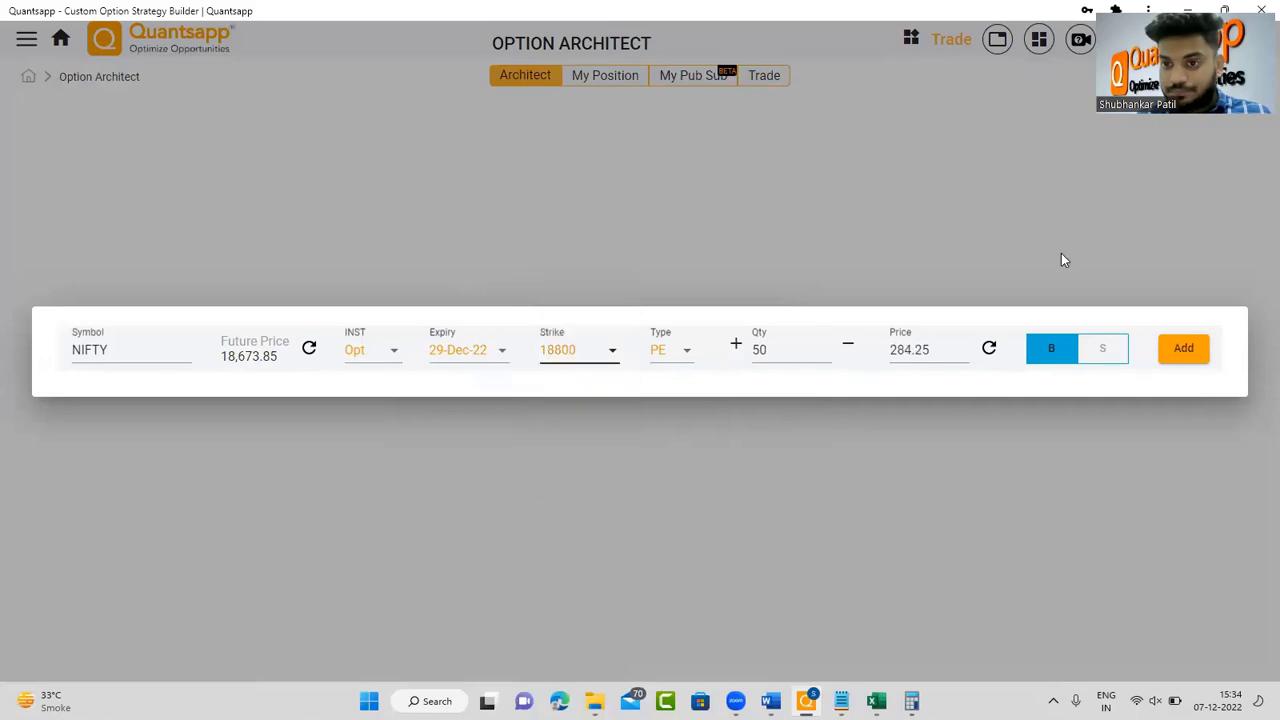
{"action": "left_click", "coordinate": [1123, 350]}
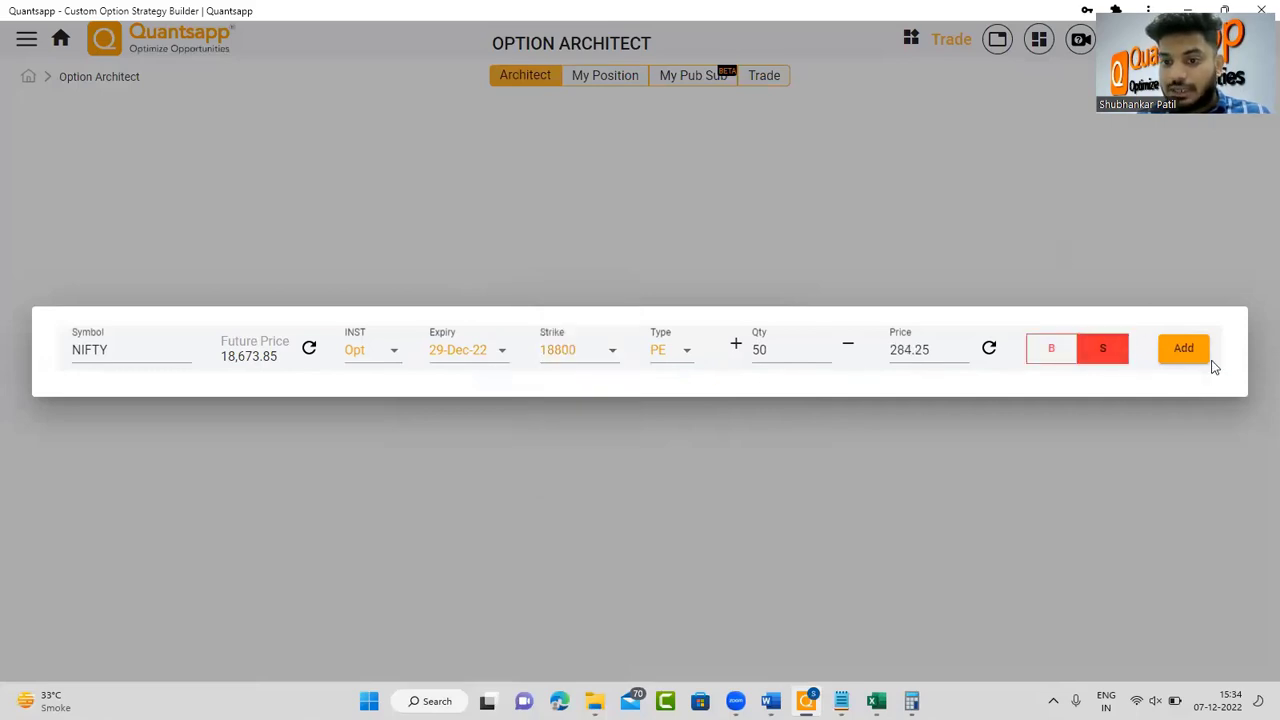
{"action": "left_click", "coordinate": [1183, 348]}
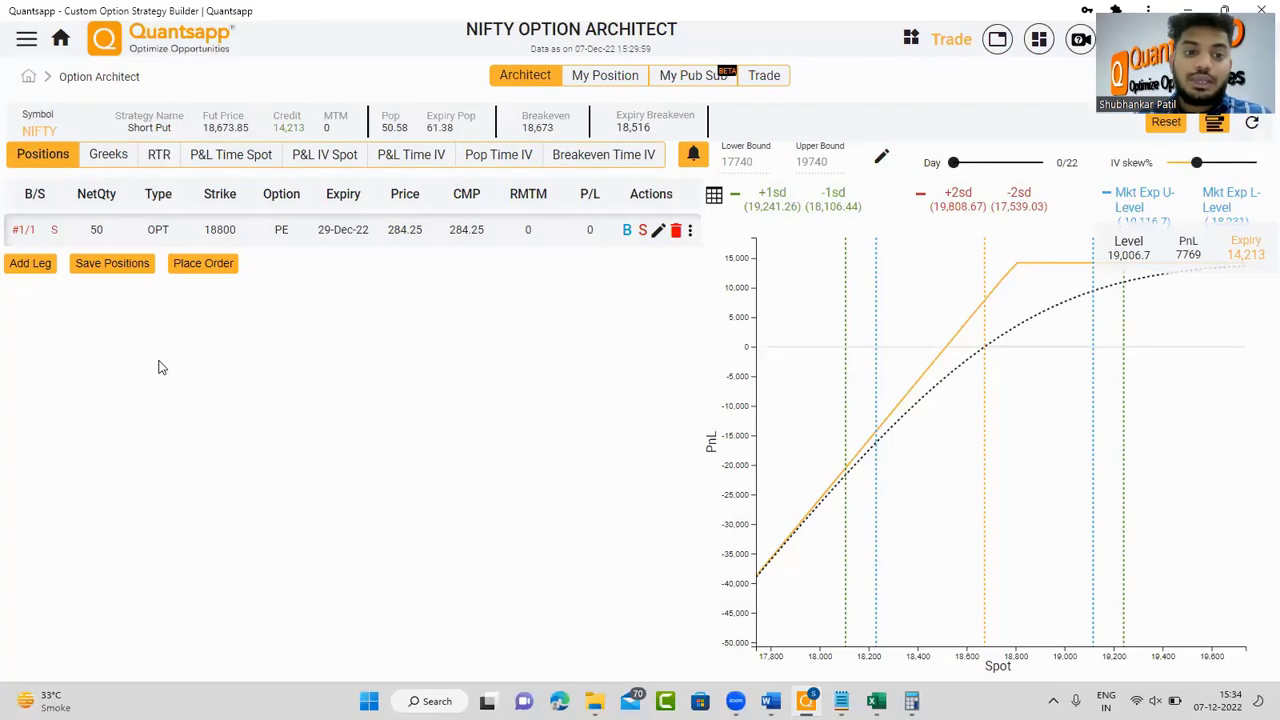
- Add a bought 18400 PE leg expiring 29-Dec-22 against the short 18800 put
{"action": "left_click", "coordinate": [36, 264]}
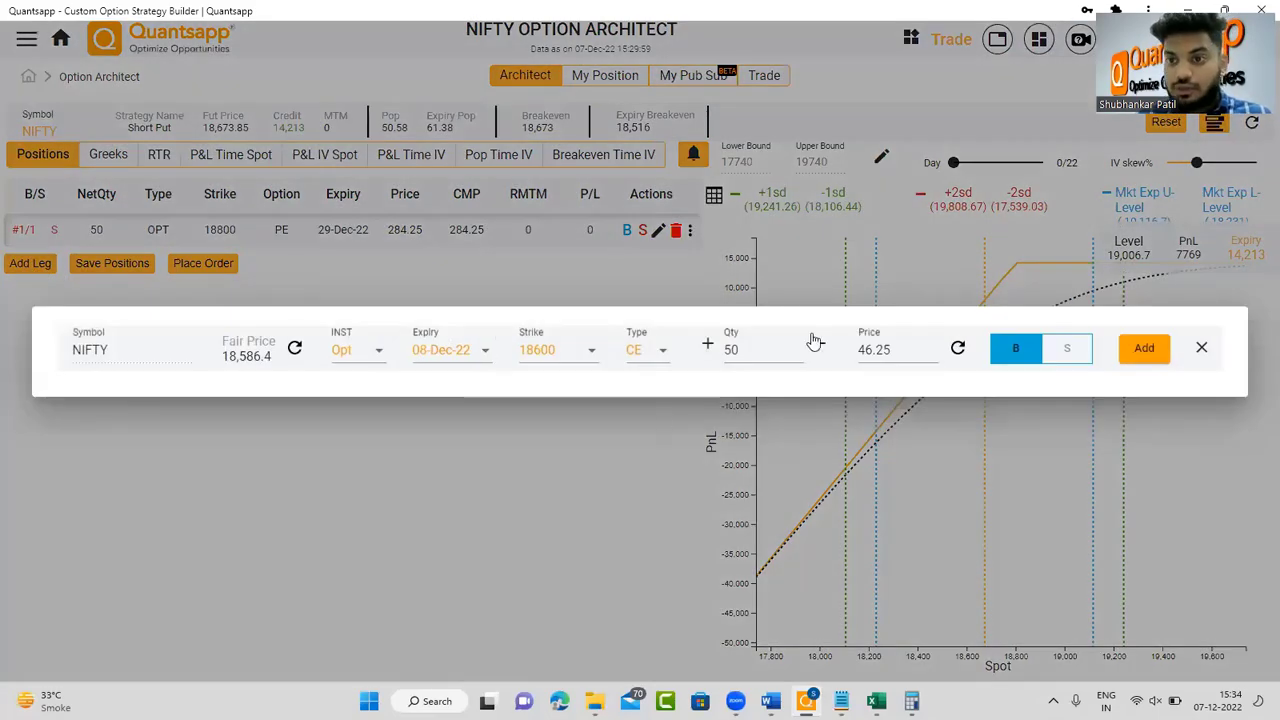
{"action": "left_click", "coordinate": [487, 358]}
{"action": "left_click", "coordinate": [464, 498]}
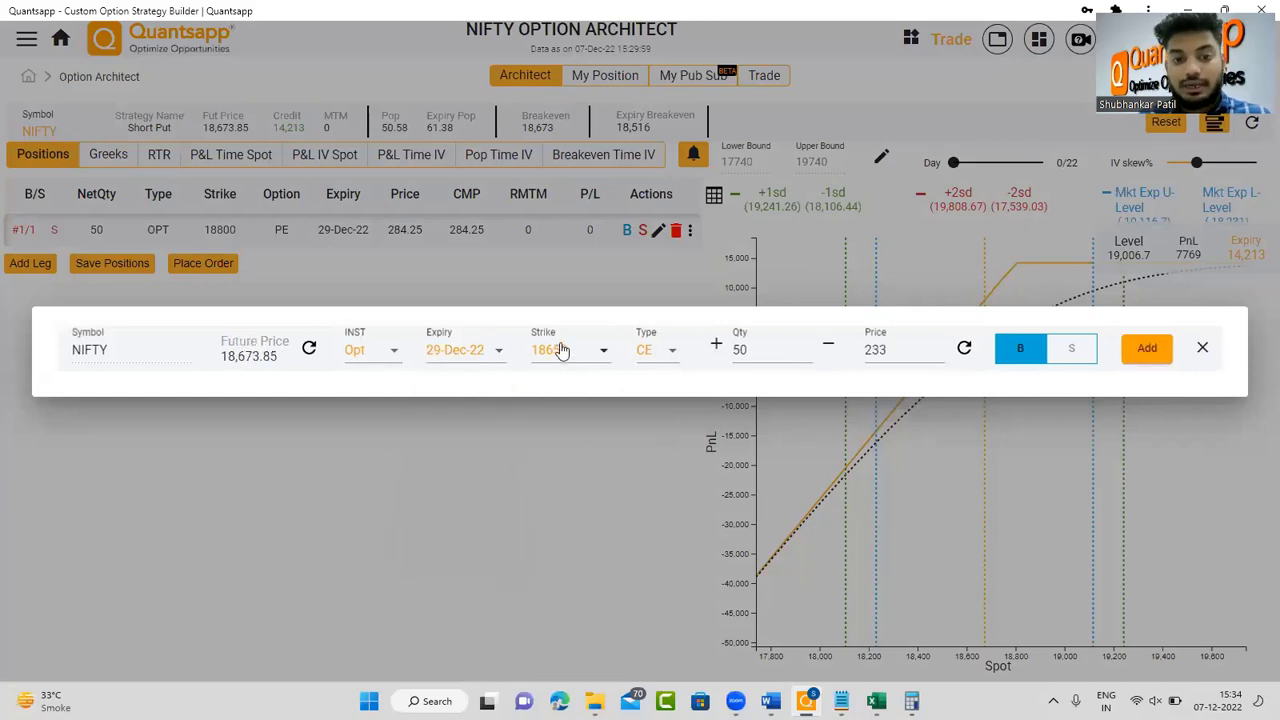
{"action": "left_click", "coordinate": [560, 349]}
{"action": "left_click", "coordinate": [563, 345]}
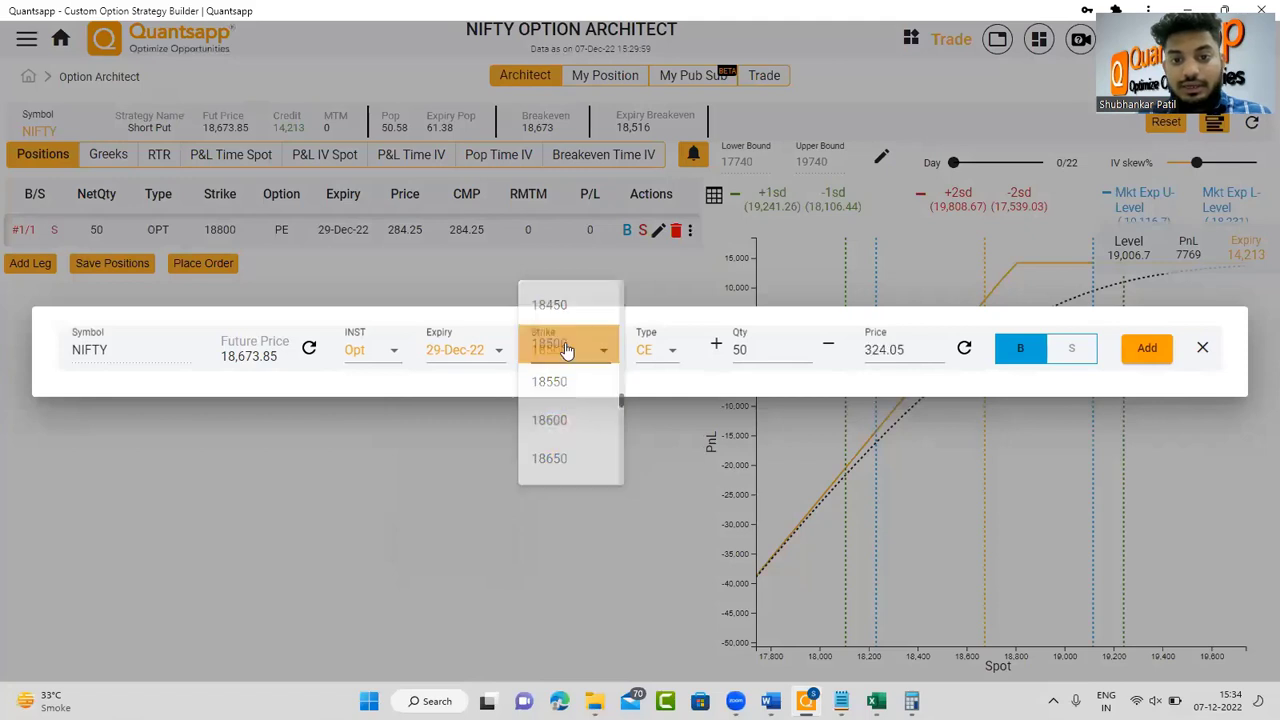
{"action": "left_click", "coordinate": [571, 352]}
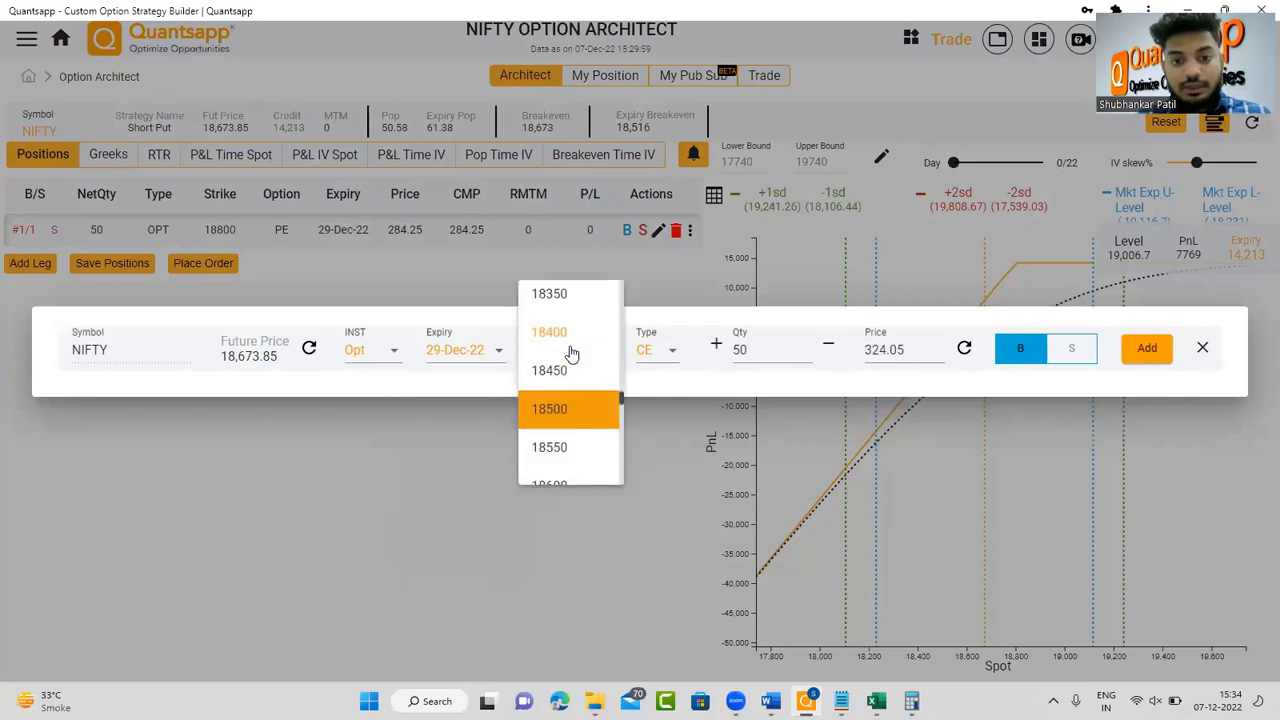
{"action": "left_click", "coordinate": [569, 336]}
{"action": "left_click", "coordinate": [656, 350]}
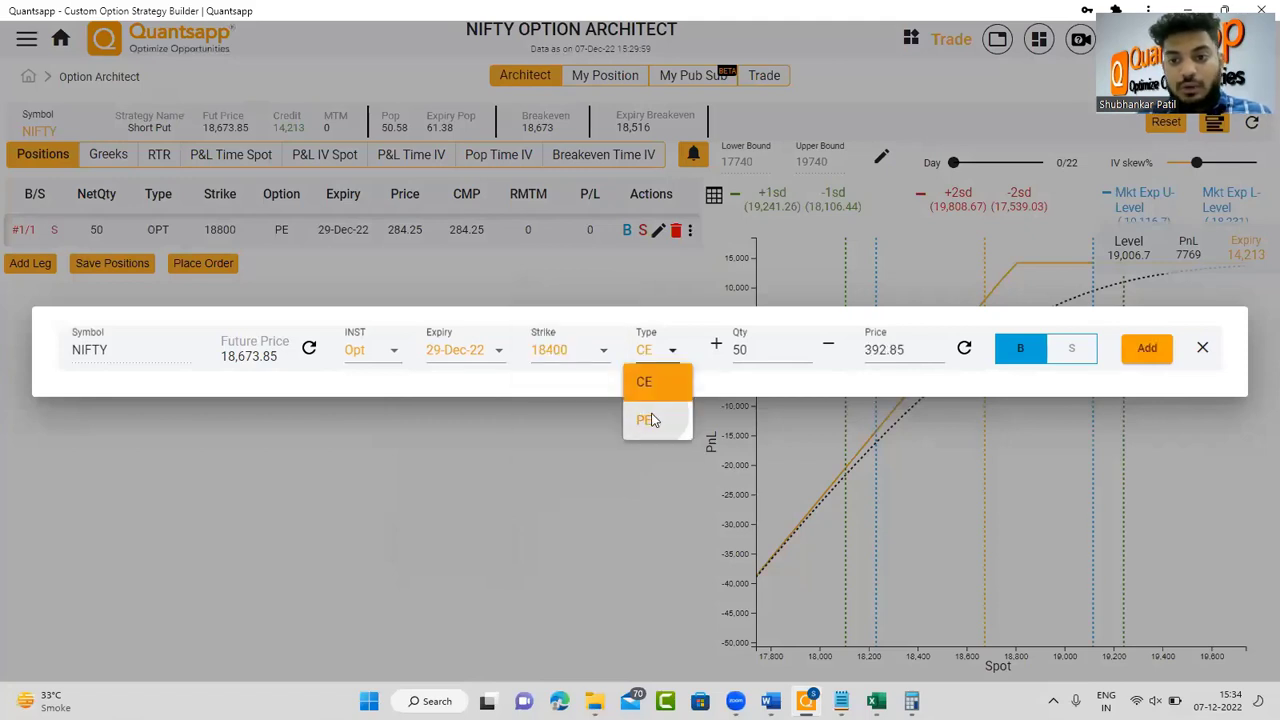
{"action": "left_click", "coordinate": [649, 420]}
{"action": "left_click", "coordinate": [1148, 350]}
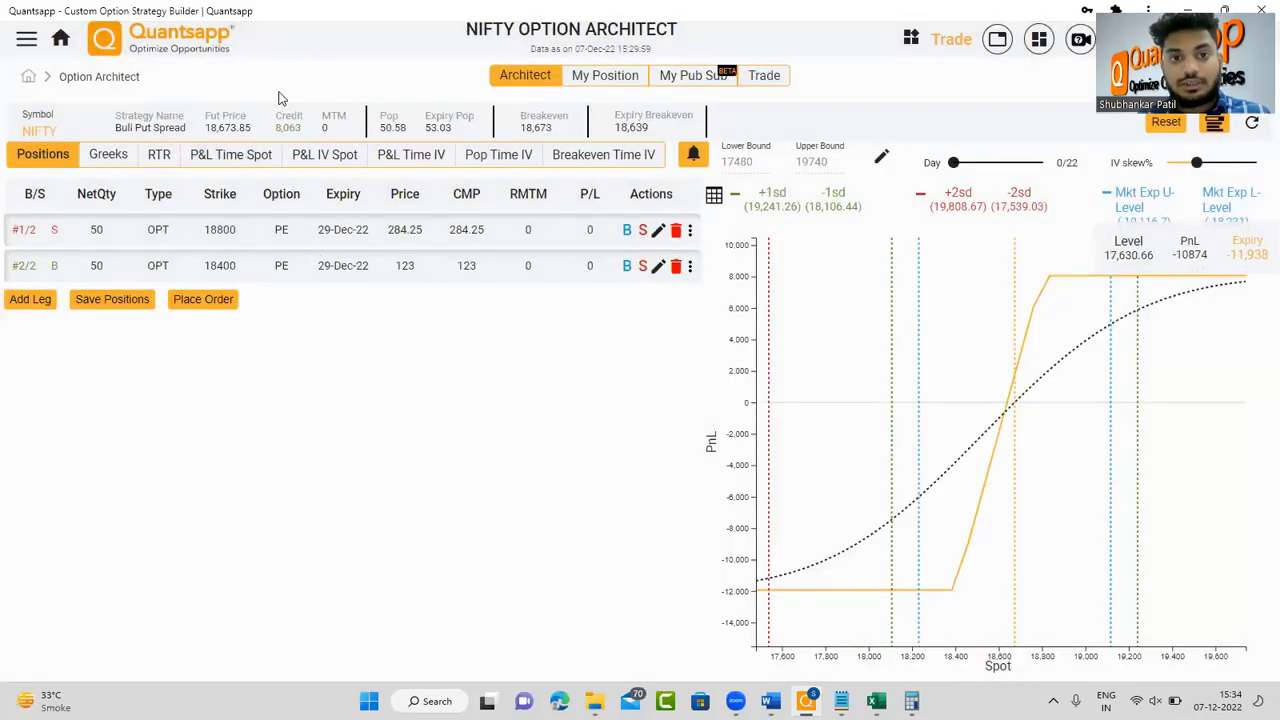
- Highlight the Bull Put Spread name, display both legs' Greeks, and box the -2.04 net Theta
{"action": "left_click_drag", "start_coordinate": [100, 108], "coordinate": [205, 142]}
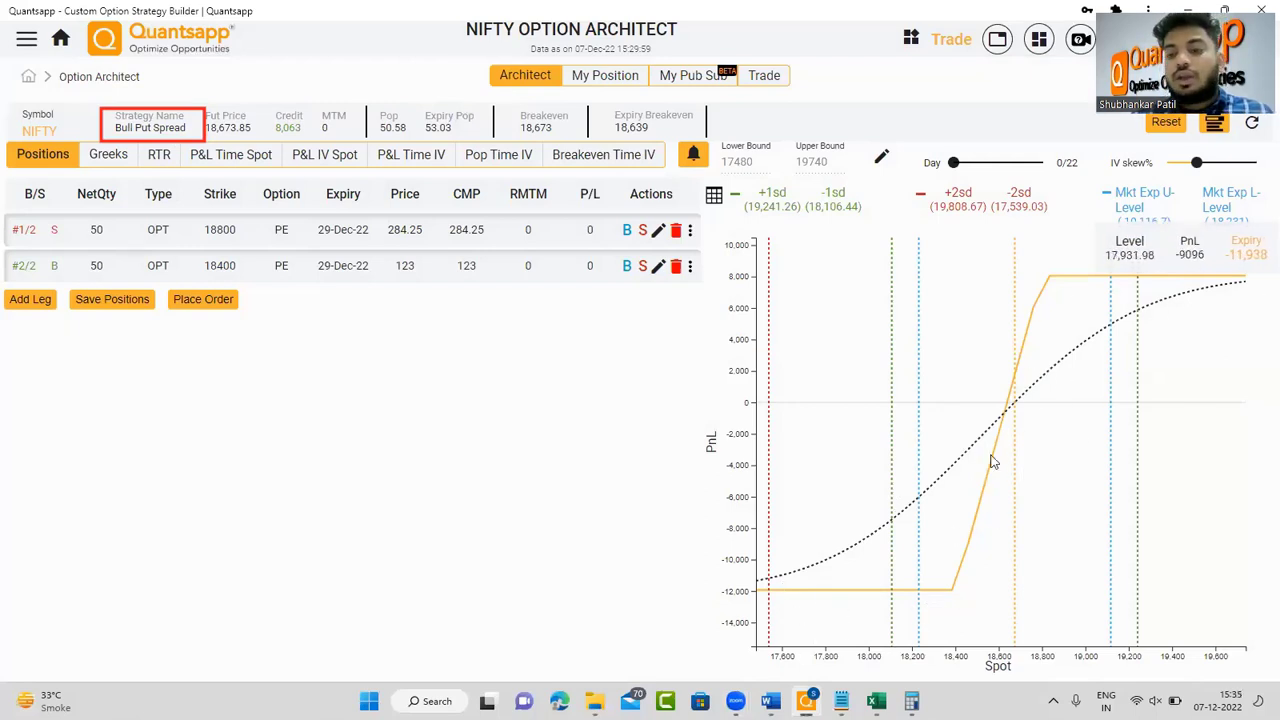
{"action": "left_click", "coordinate": [107, 160]}
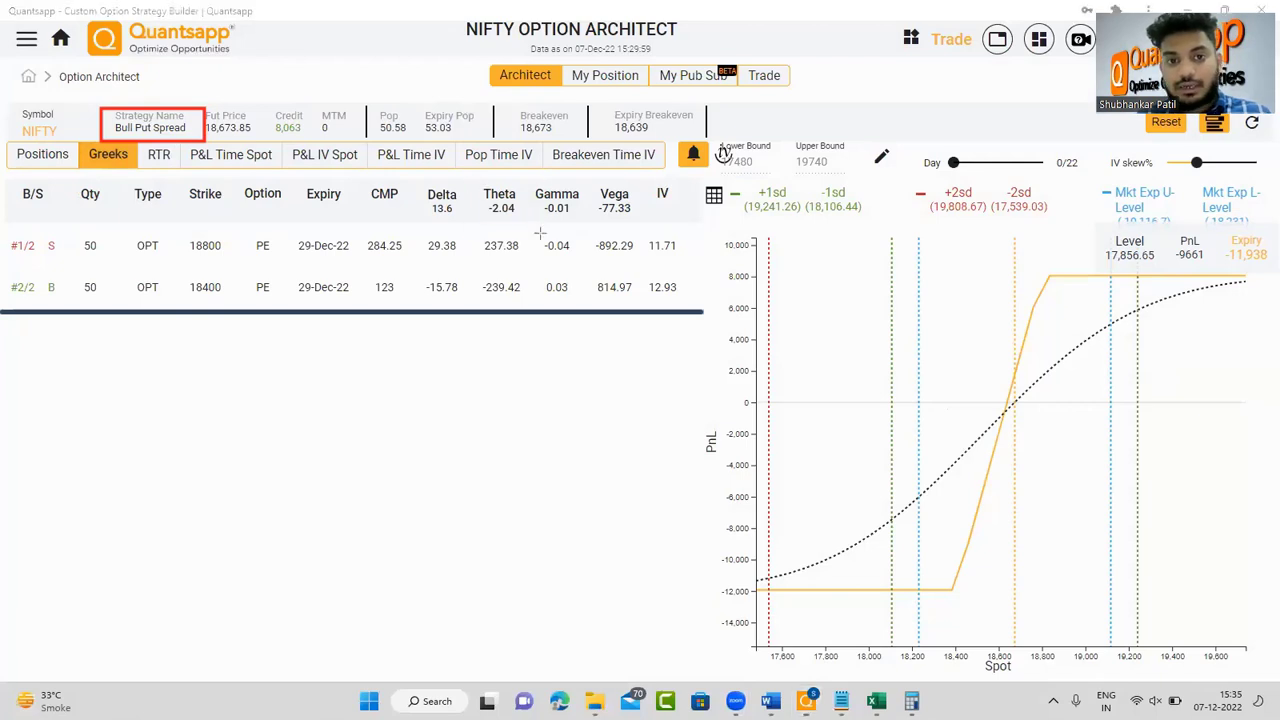
{"action": "left_click_drag", "start_coordinate": [470, 184], "coordinate": [522, 222]}
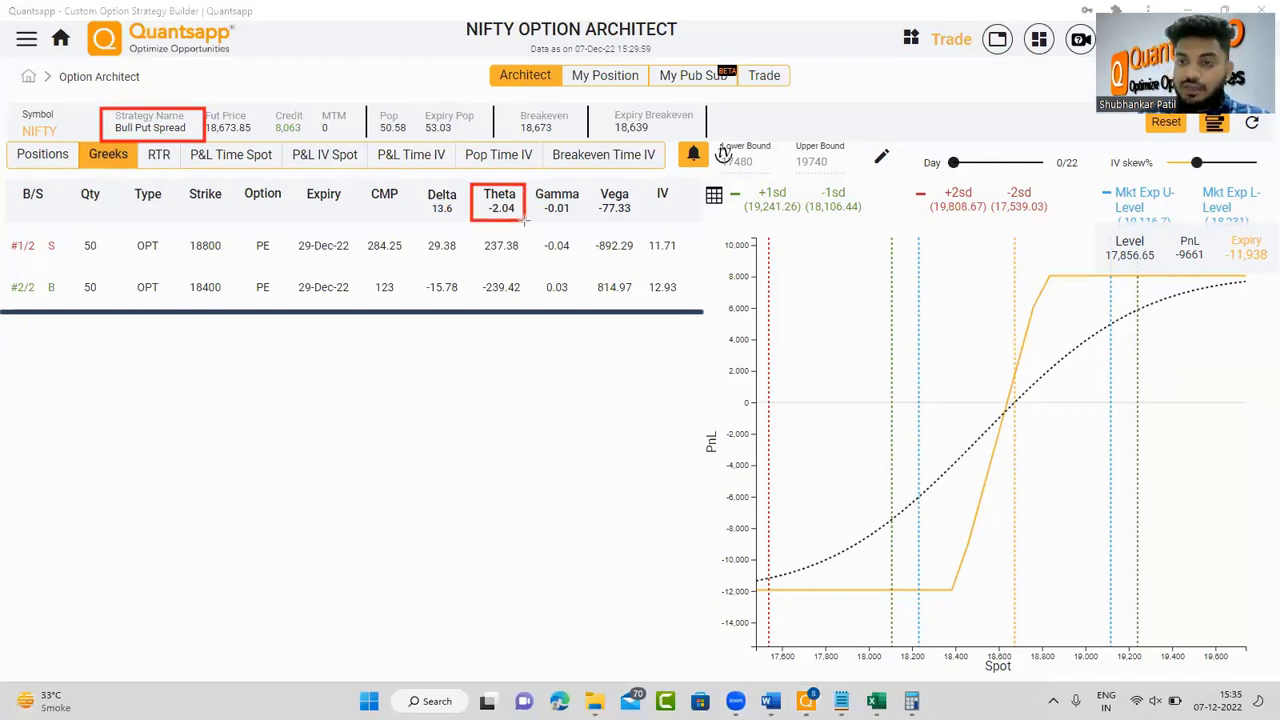